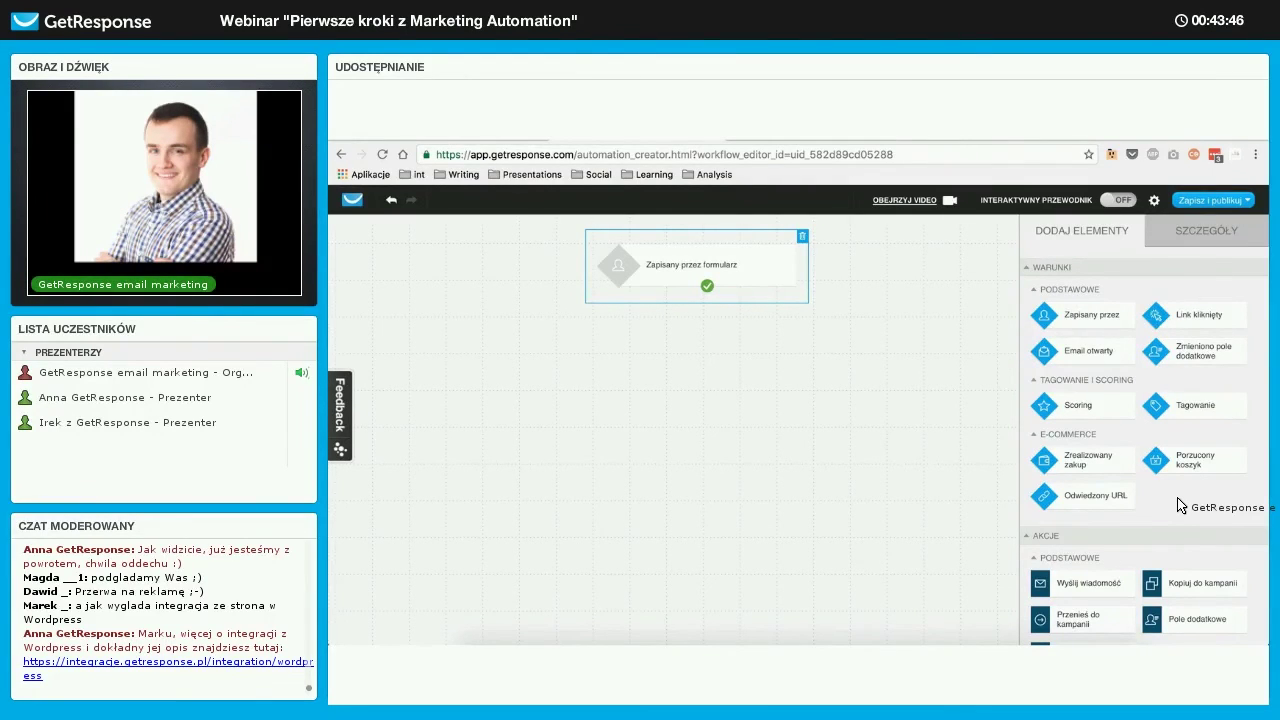
Step: Look through the conditions, actions and filters available in the list of workflow elements
scroll(1180, 505, "down", 2)
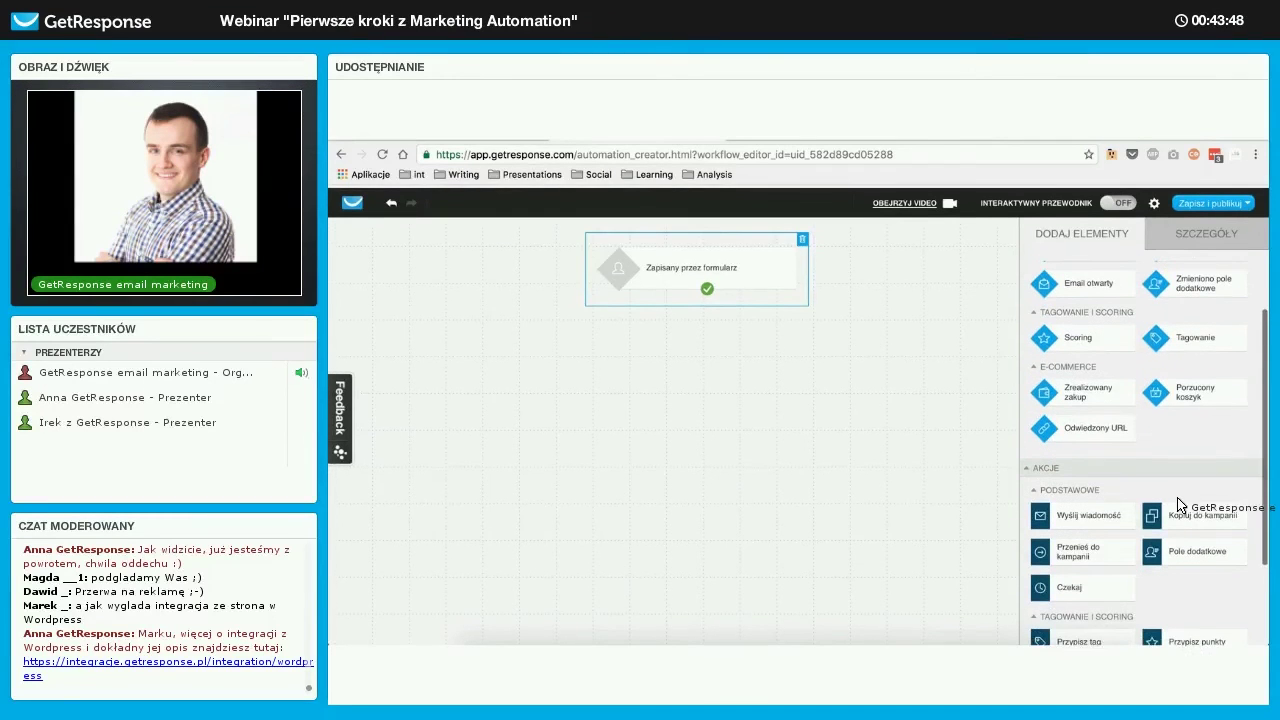
scroll(1204, 462, "up", 2)
scroll(1204, 462, "down", 3)
scroll(1155, 462, "down", 3)
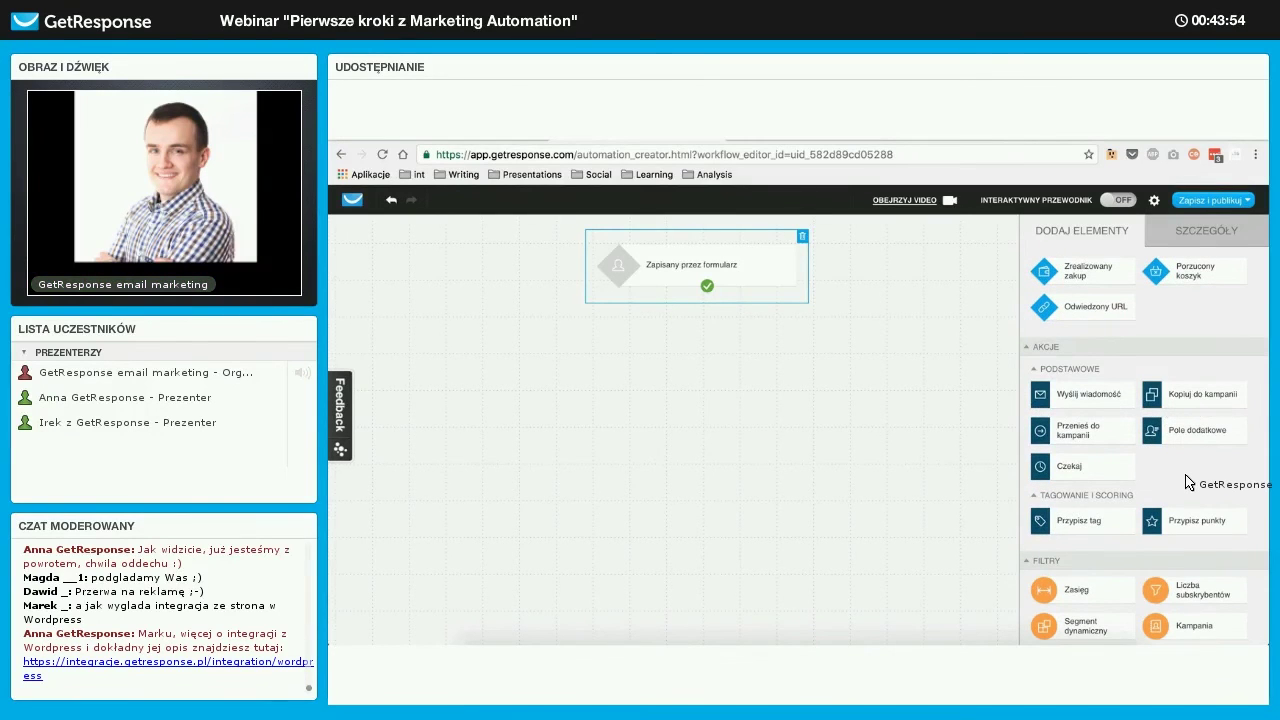
scroll(1188, 482, "down", 1)
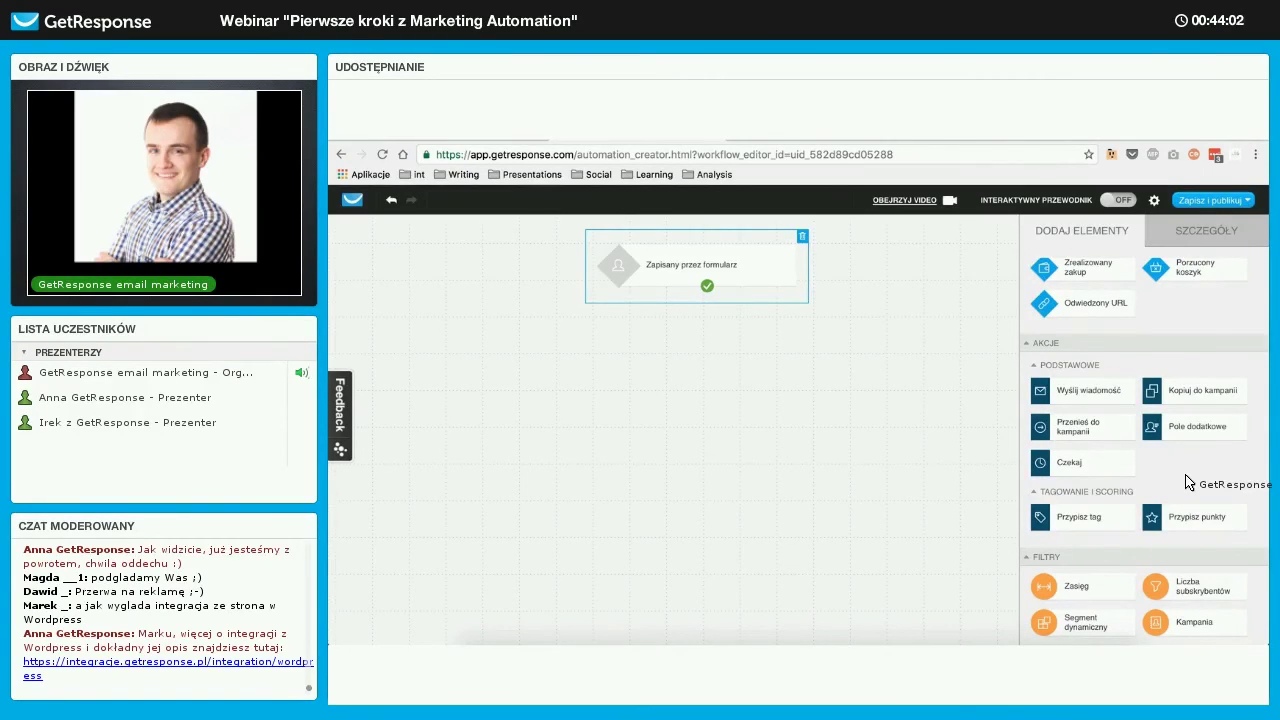
scroll(1130, 420, "up", 1)
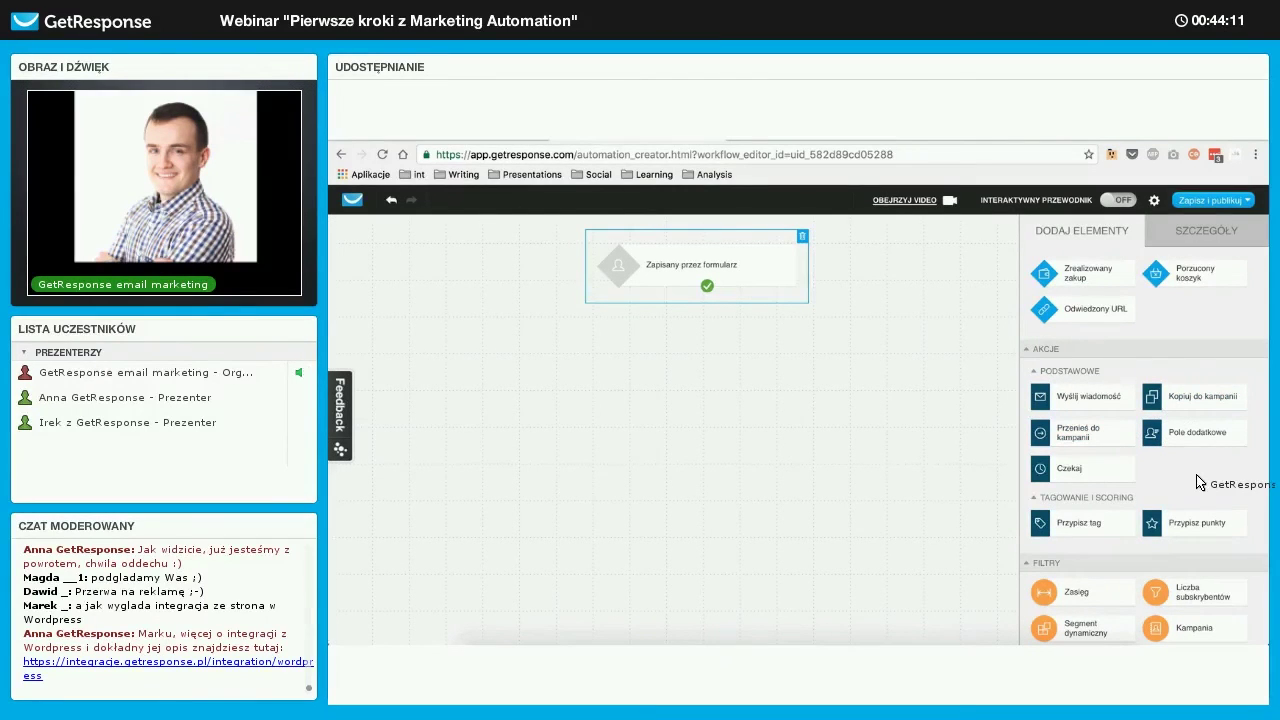
scroll(1198, 478, "down", 1)
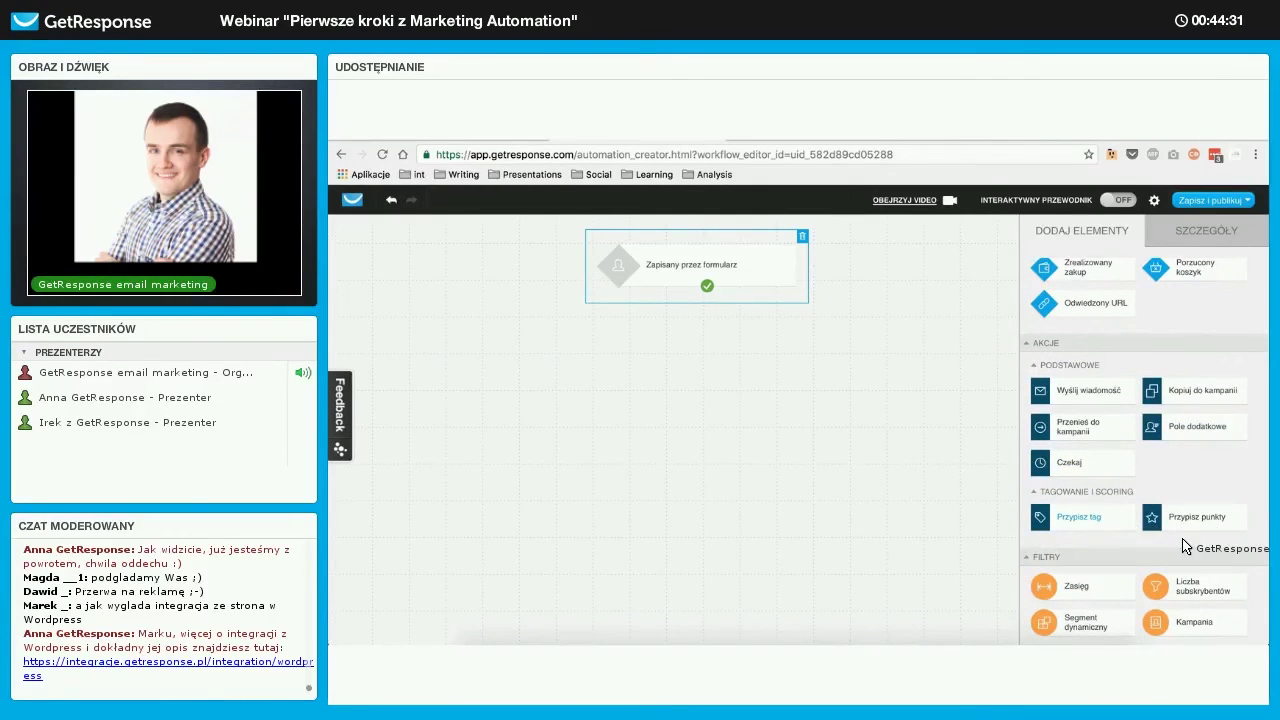
scroll(1143, 400, "up", 2)
scroll(1150, 571, "down", 2)
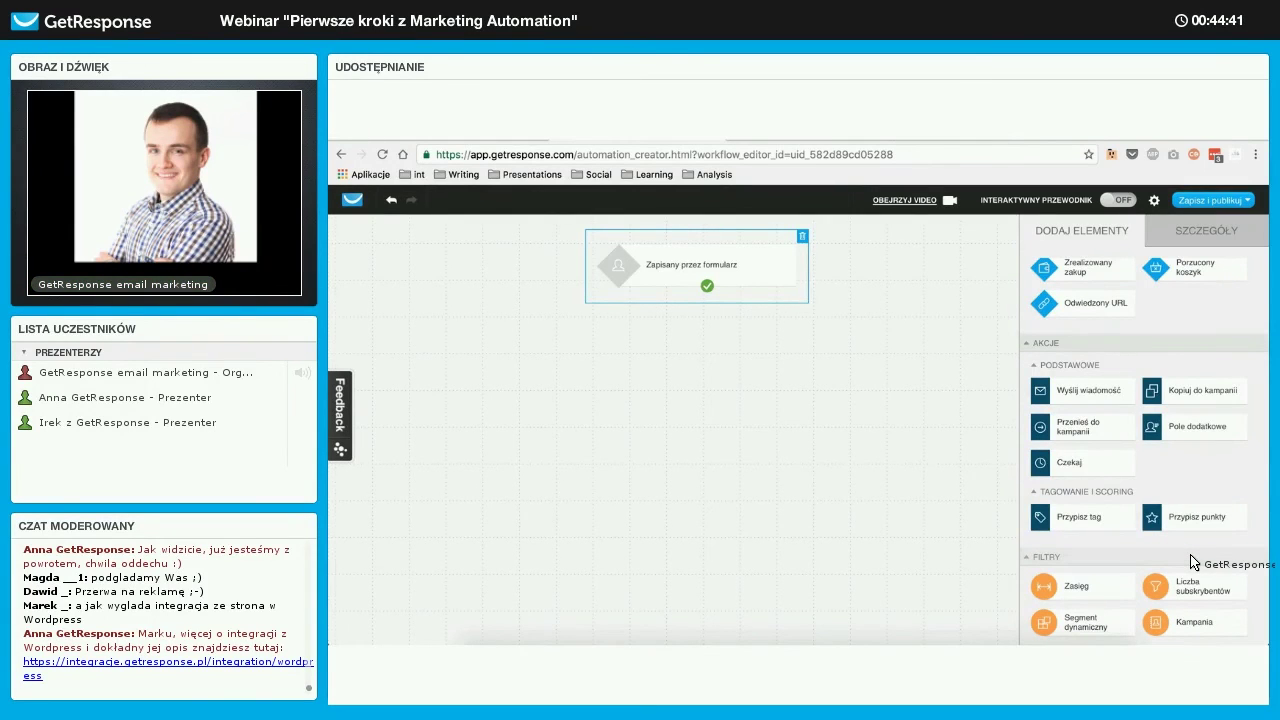
scroll(1191, 562, "up", 1)
scroll(1191, 562, "down", 1)
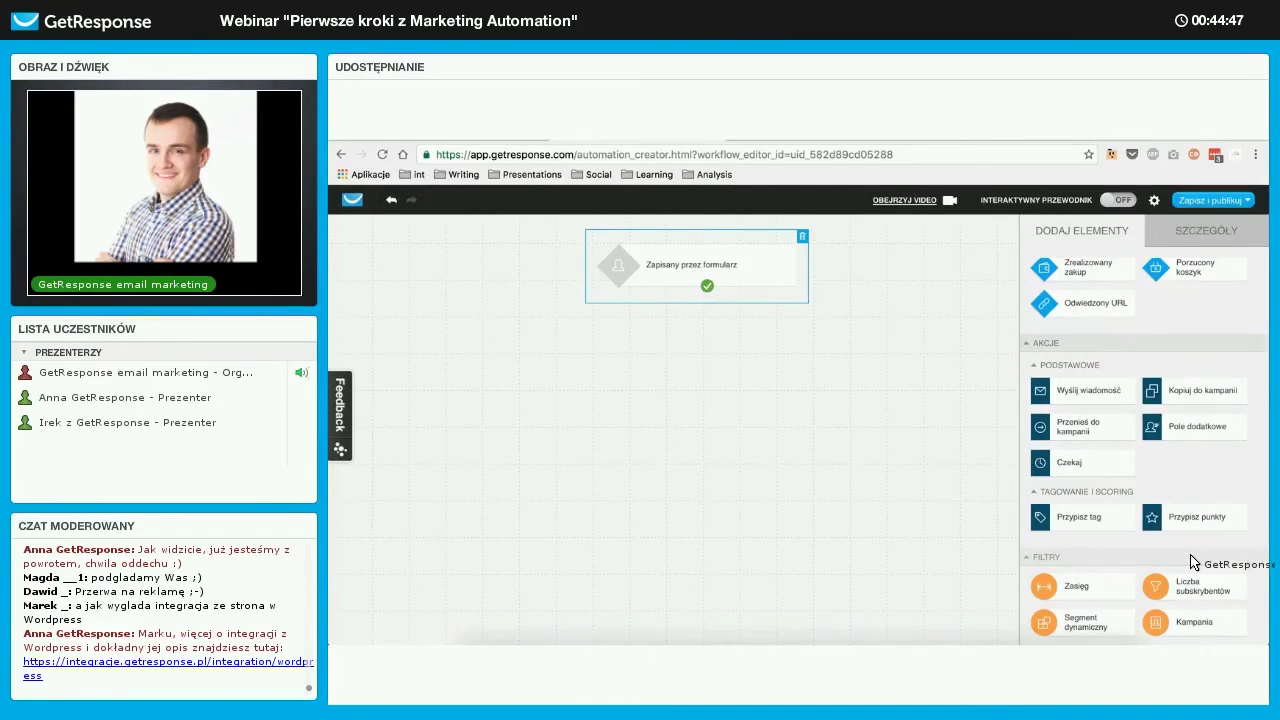
scroll(1191, 562, "up", 4)
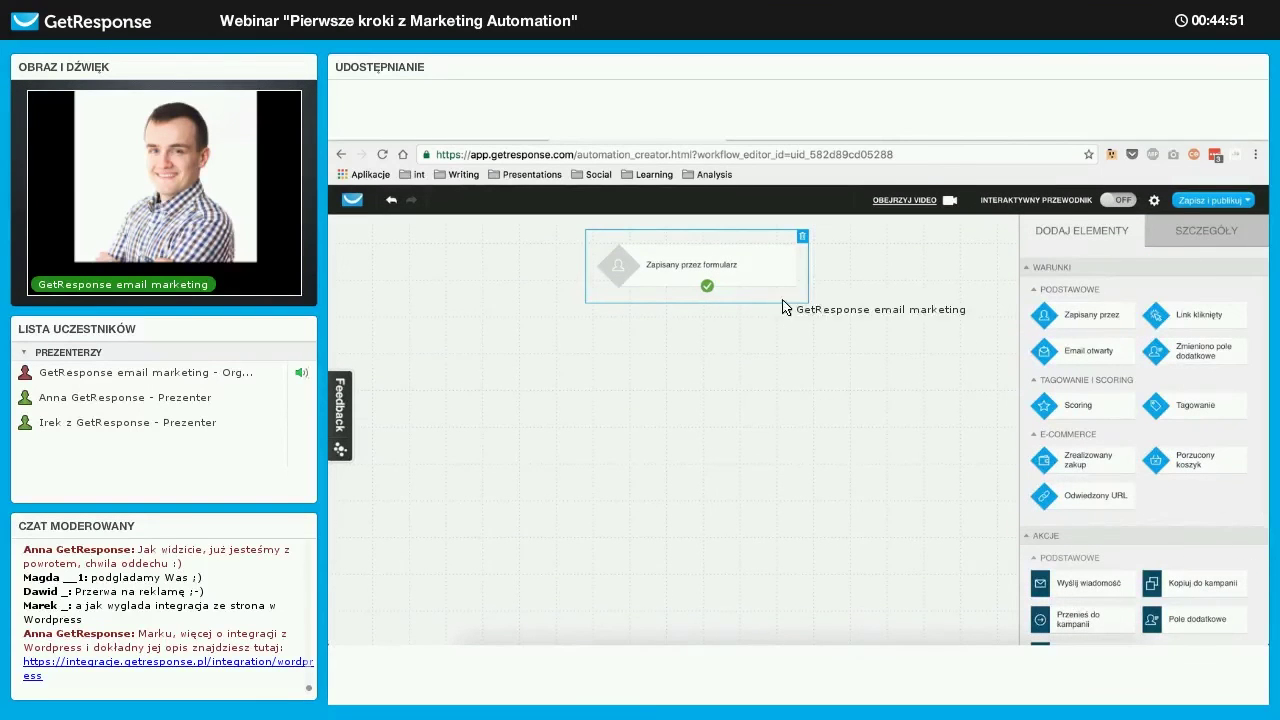
Step: Open the details of the Zapisany przez formularz condition and review its campaign, subscription method and form choices
left_click_drag(770, 283, 781, 285)
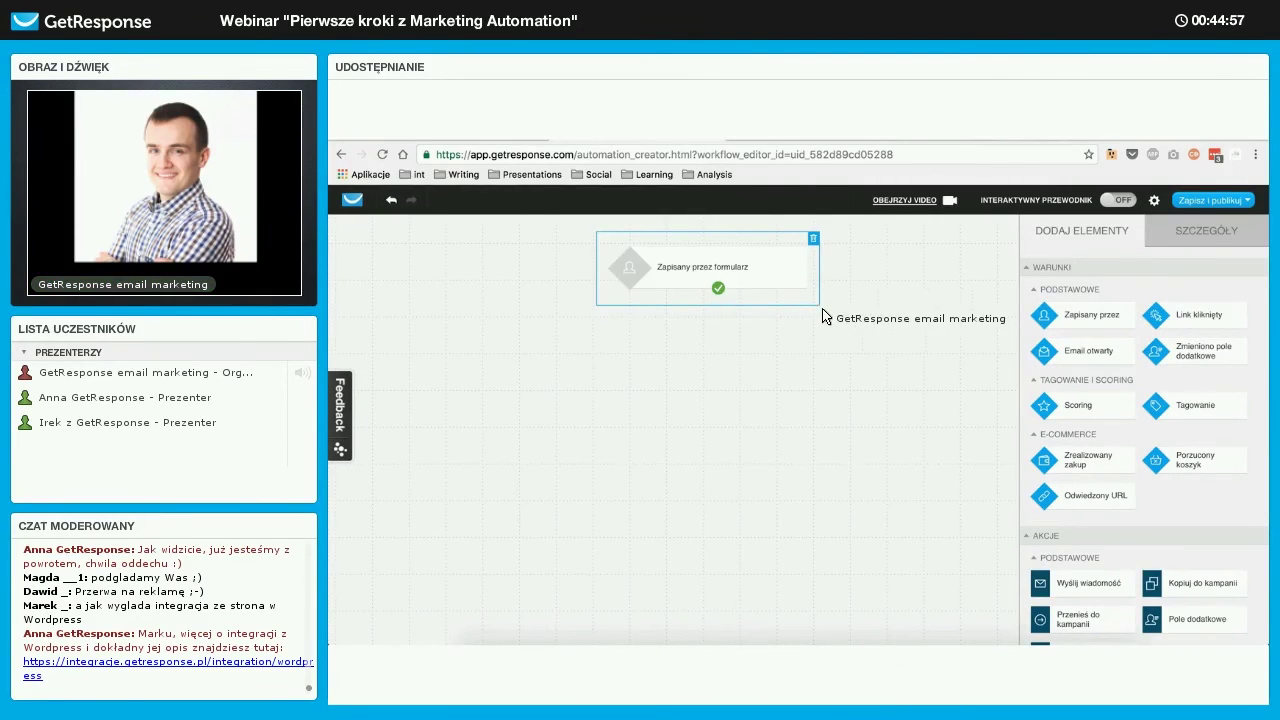
left_click(1187, 242)
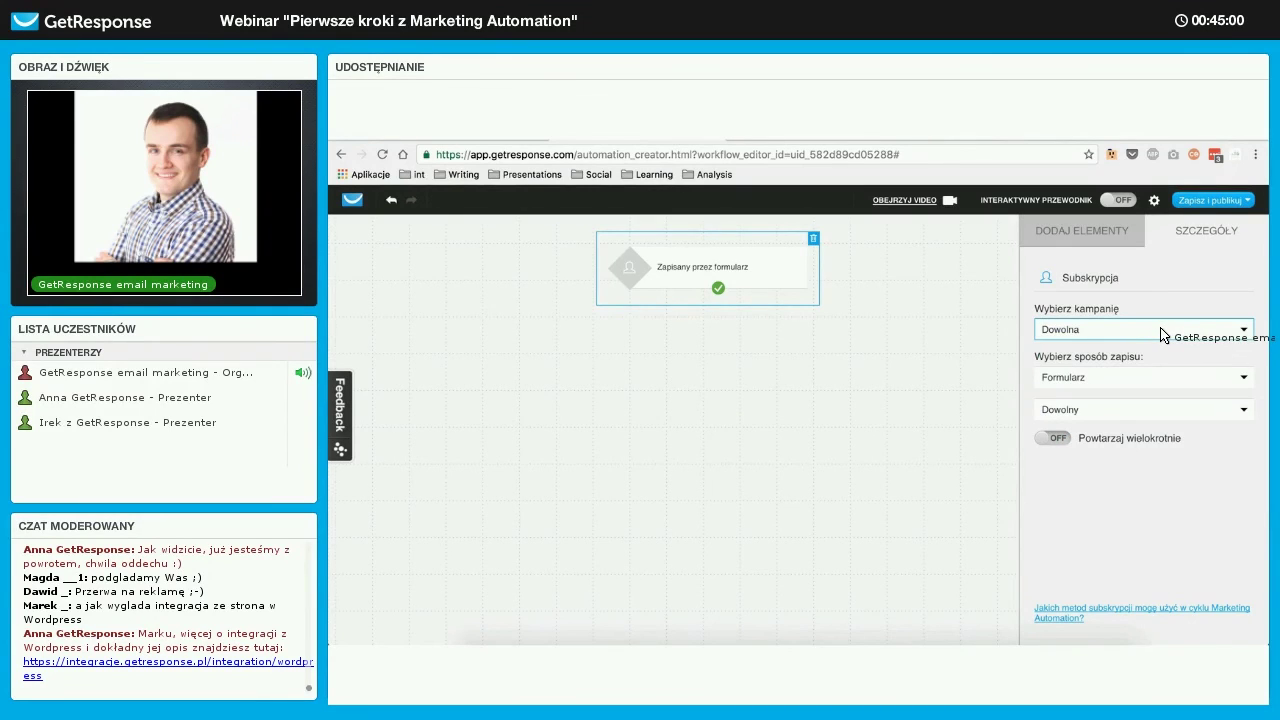
left_click(1163, 335)
left_click(1163, 335)
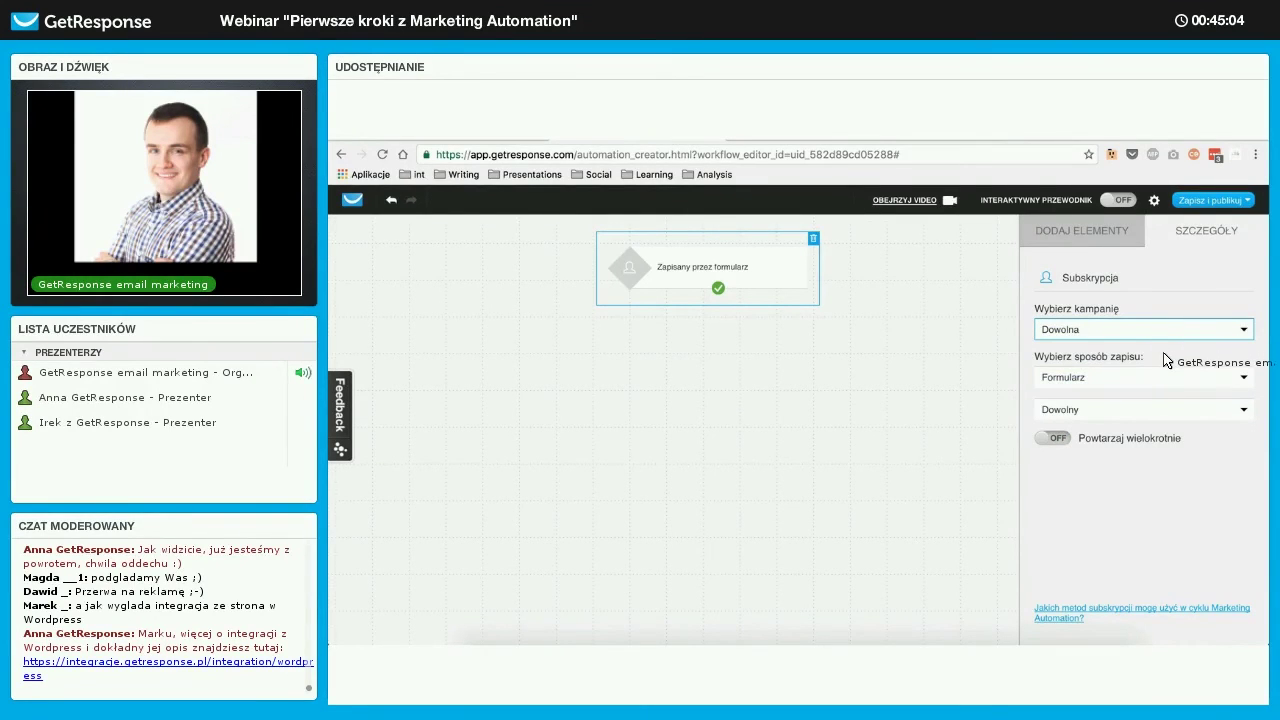
left_click(1148, 380)
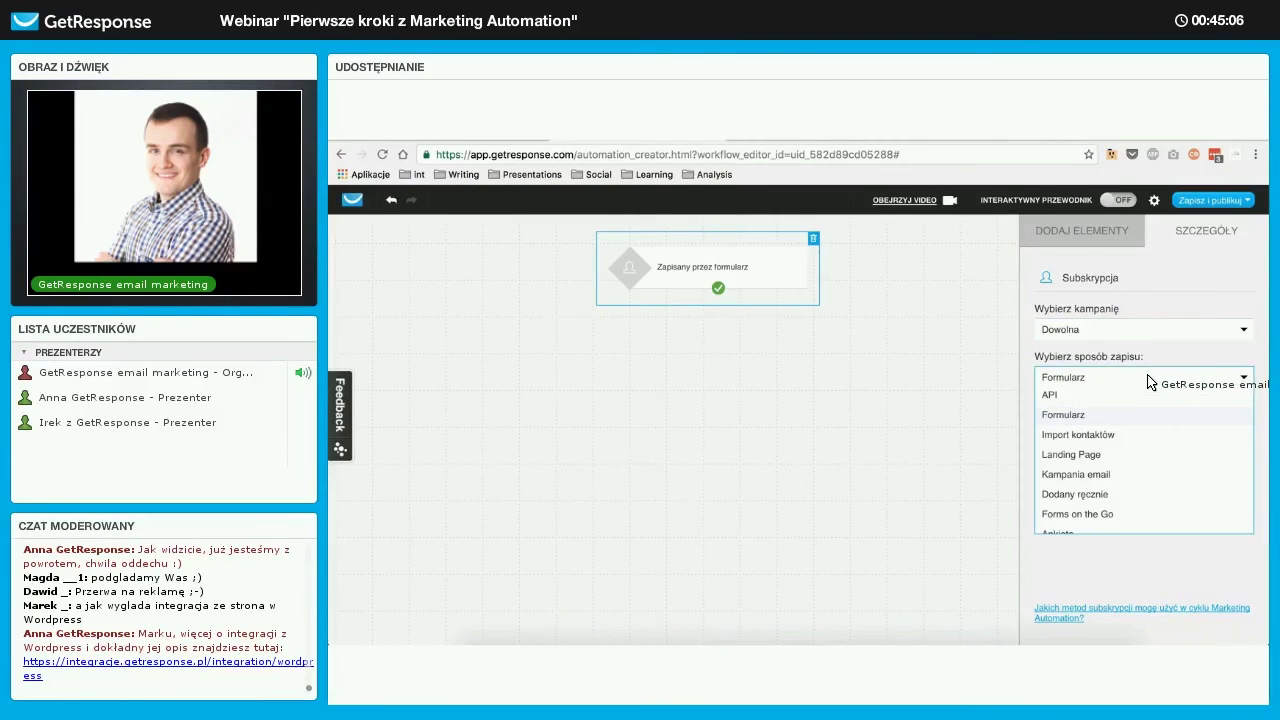
left_click(1150, 378)
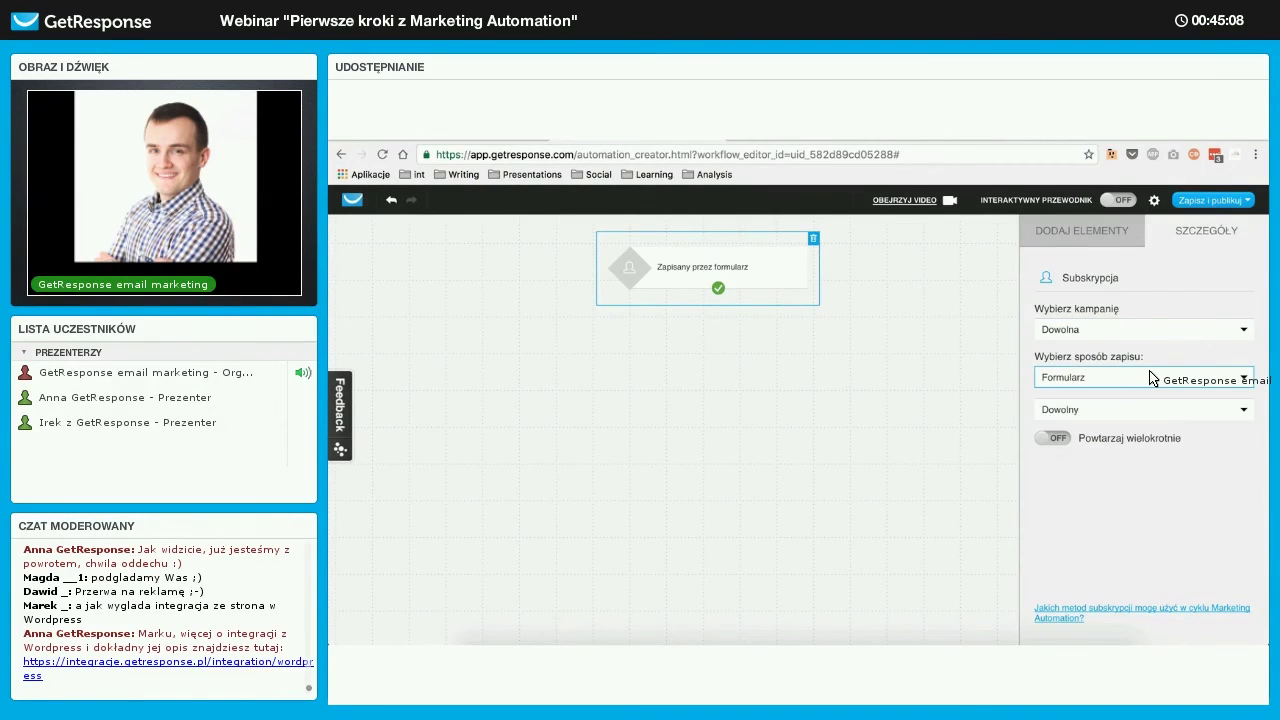
left_click(1150, 378)
left_click(1143, 408)
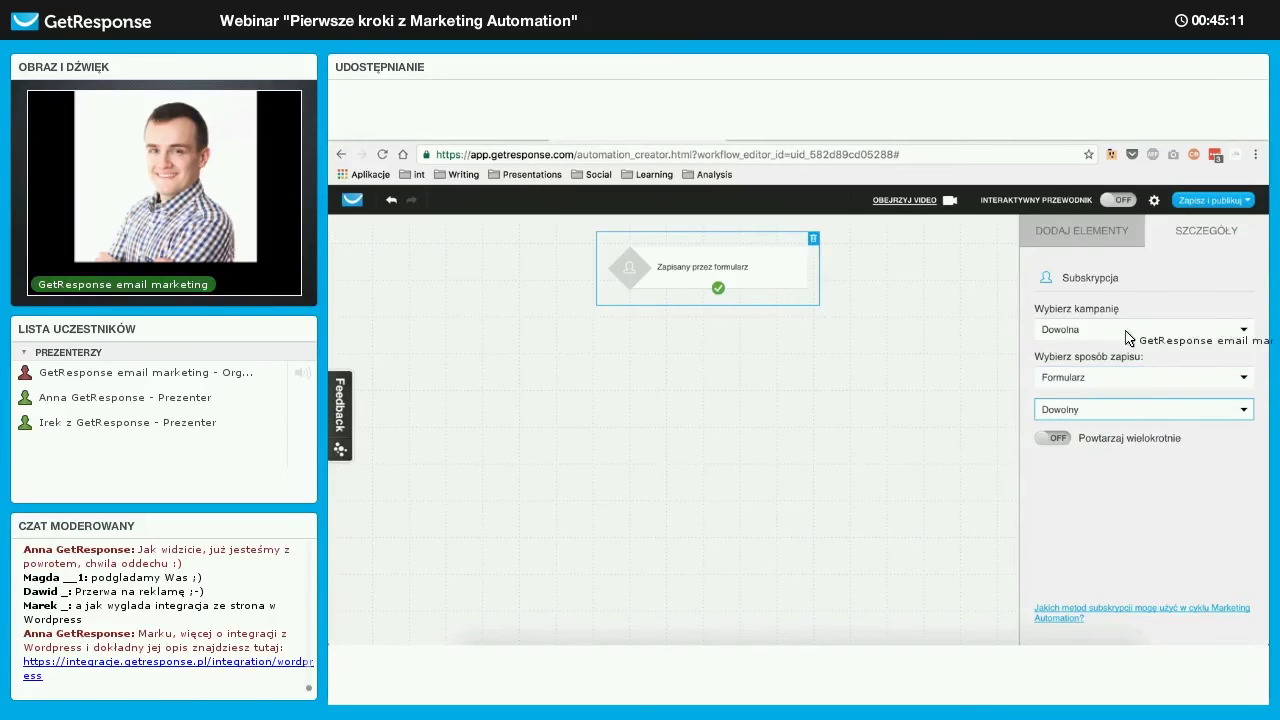
Step: Add a Wyślij wiadomość action below the form subscription condition and an Email otwarty condition below that message
left_click(1050, 232)
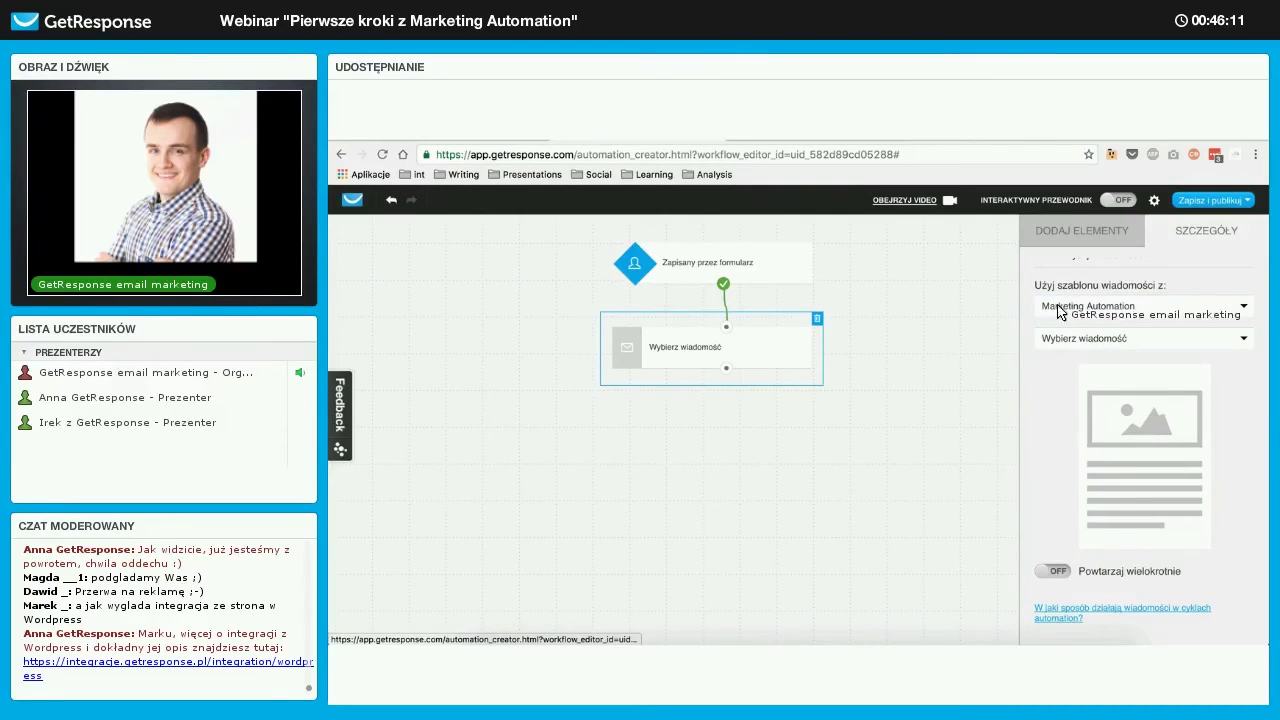
left_click(1143, 308)
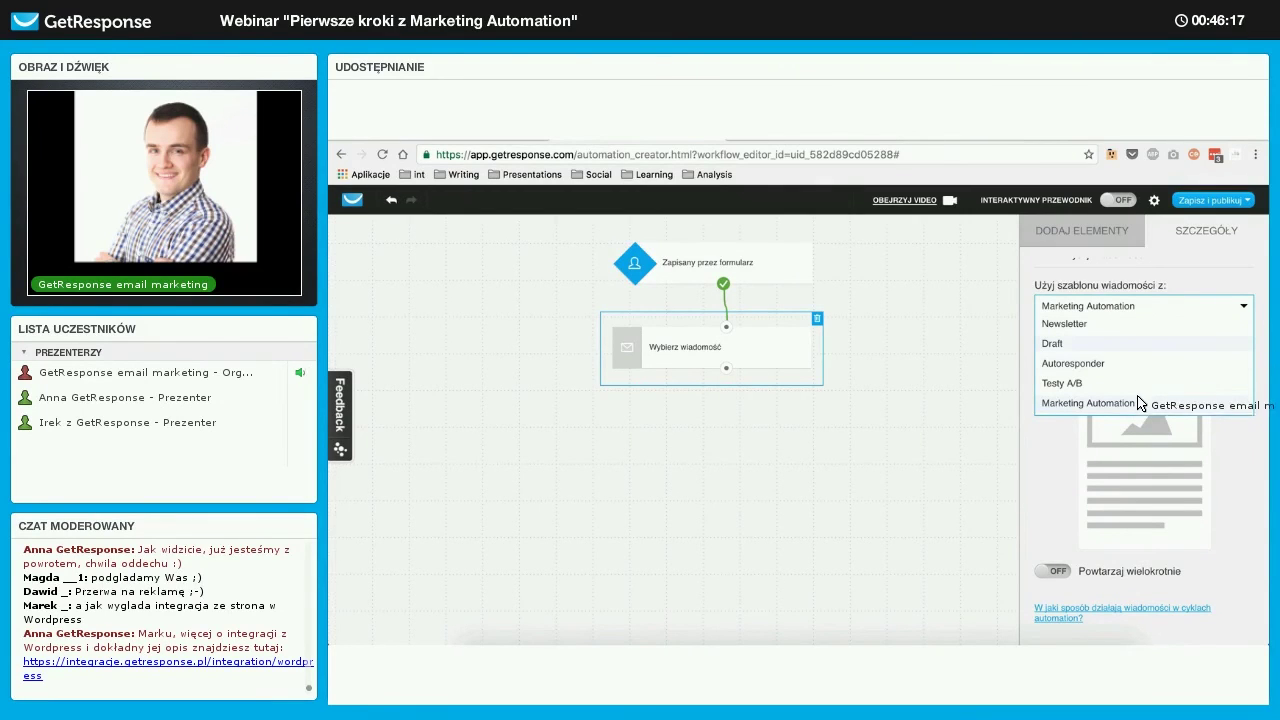
left_click(1115, 236)
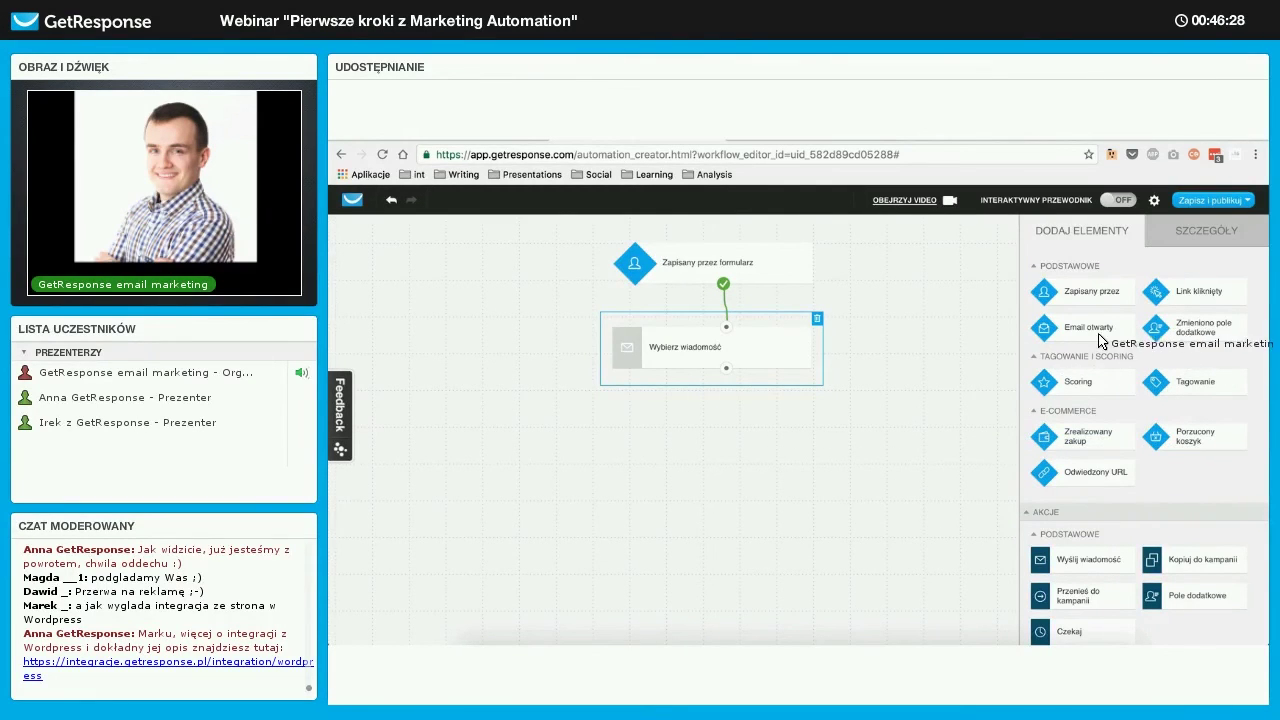
left_click_drag(1110, 336, 726, 385)
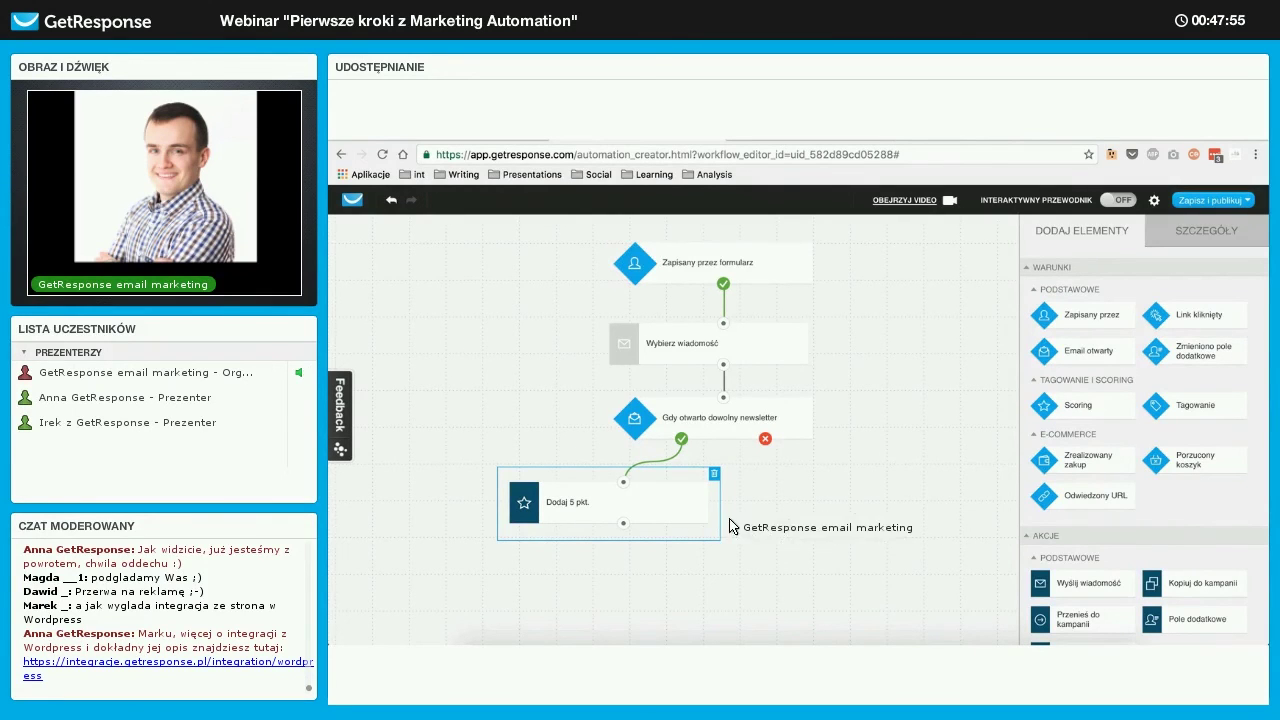
Step: Add a Czekaj action below the Dodaj 5 pkt. action and connect the two
right_click(960, 468)
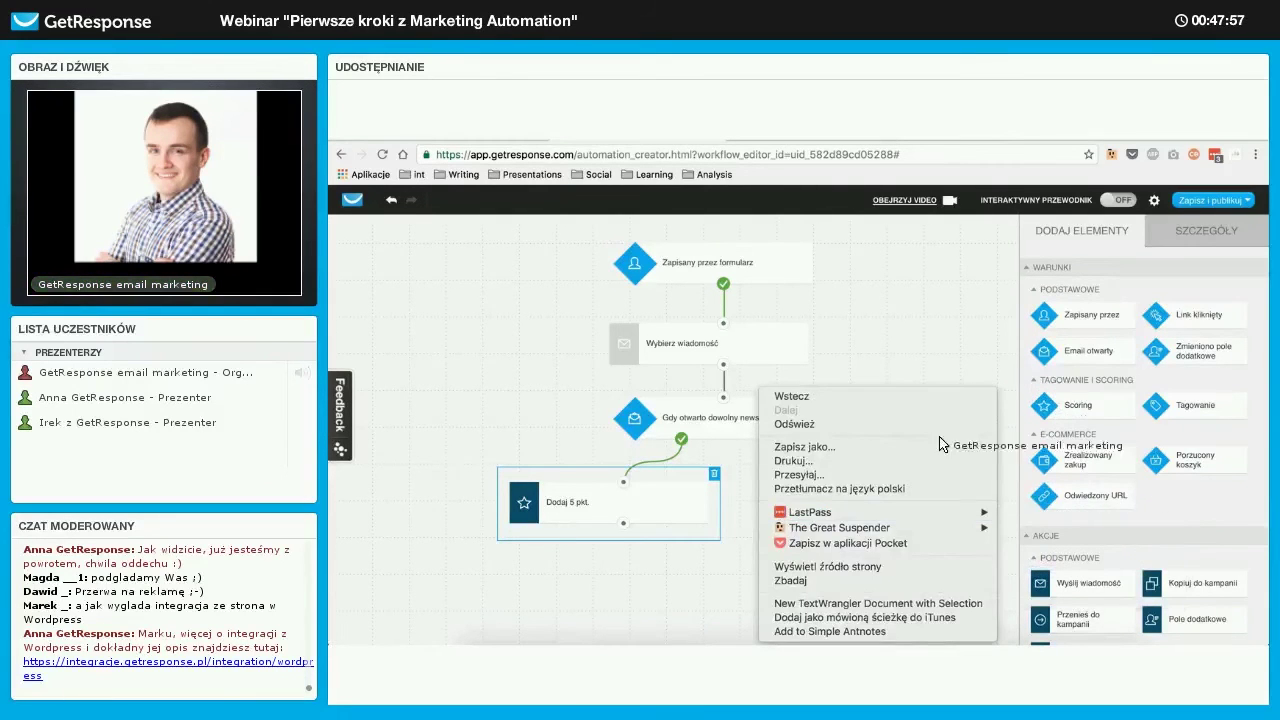
left_click(1137, 603)
scroll(1173, 627, "down", 3)
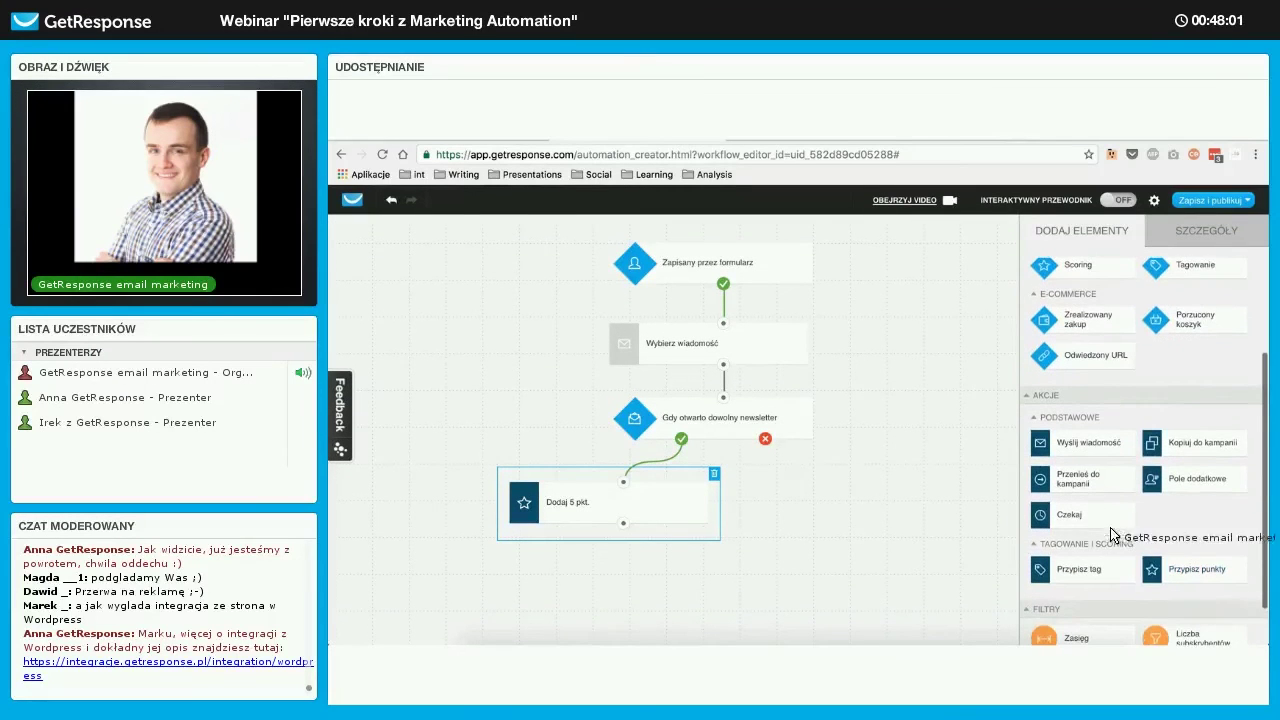
scroll(1110, 535, "down", 1)
left_click_drag(797, 551, 627, 560)
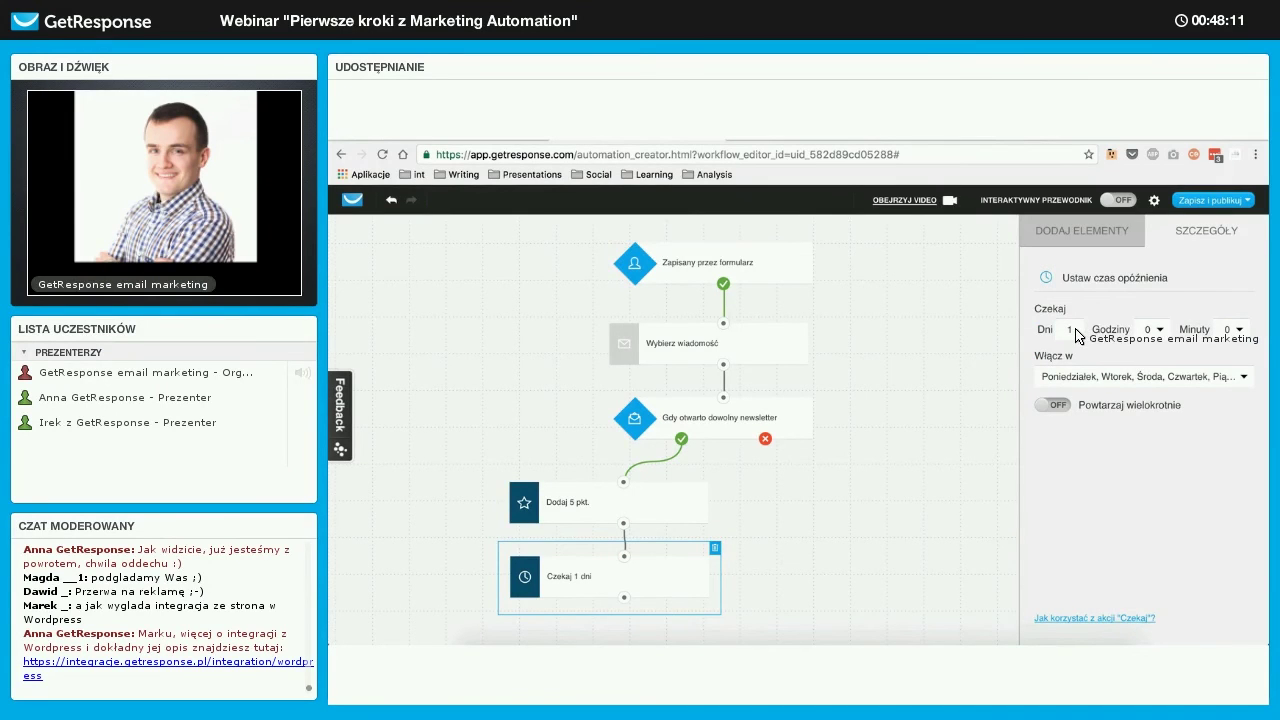
Step: Set the delay of the Czekaj action to 1 day and 10 minutes
left_click(1076, 334)
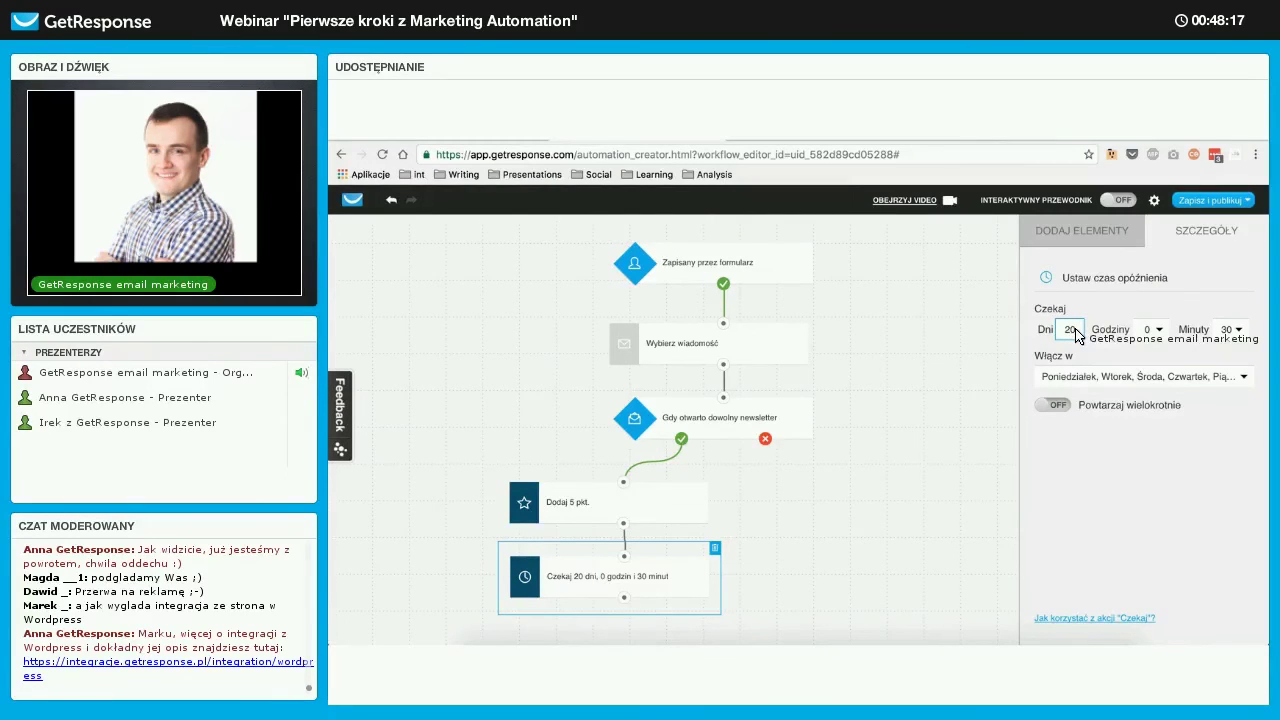
type("1")
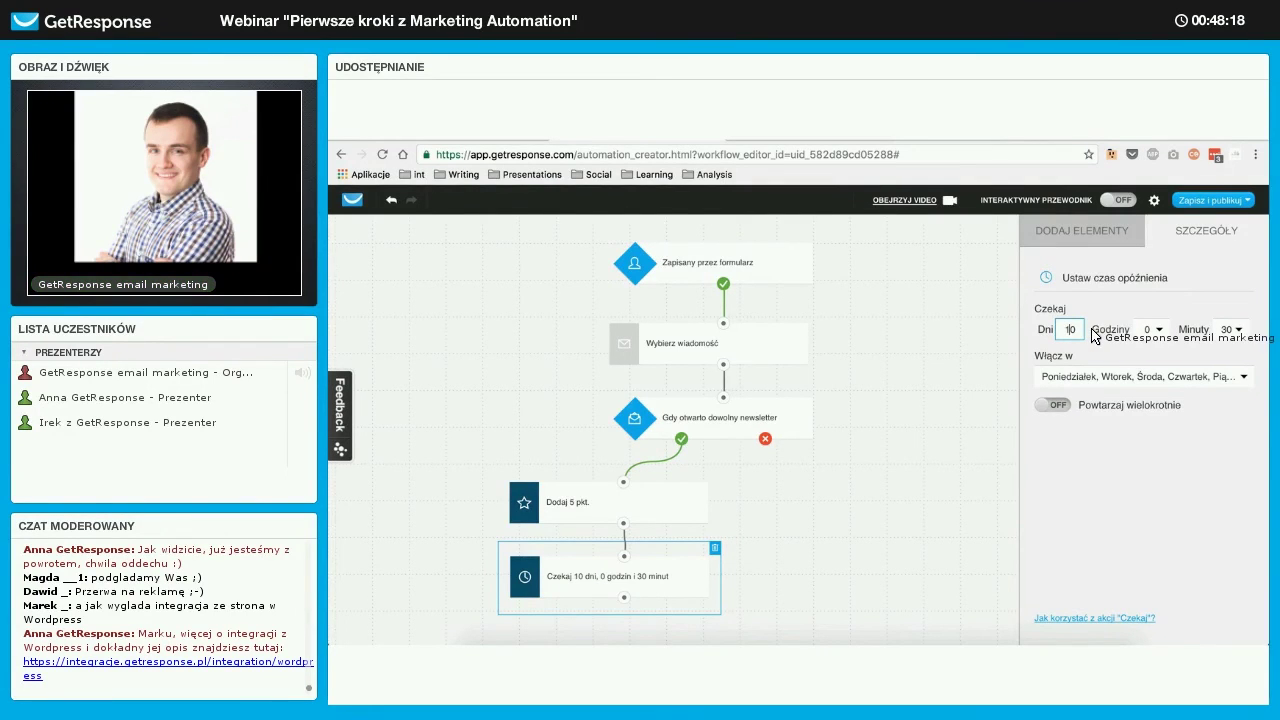
key("Delete")
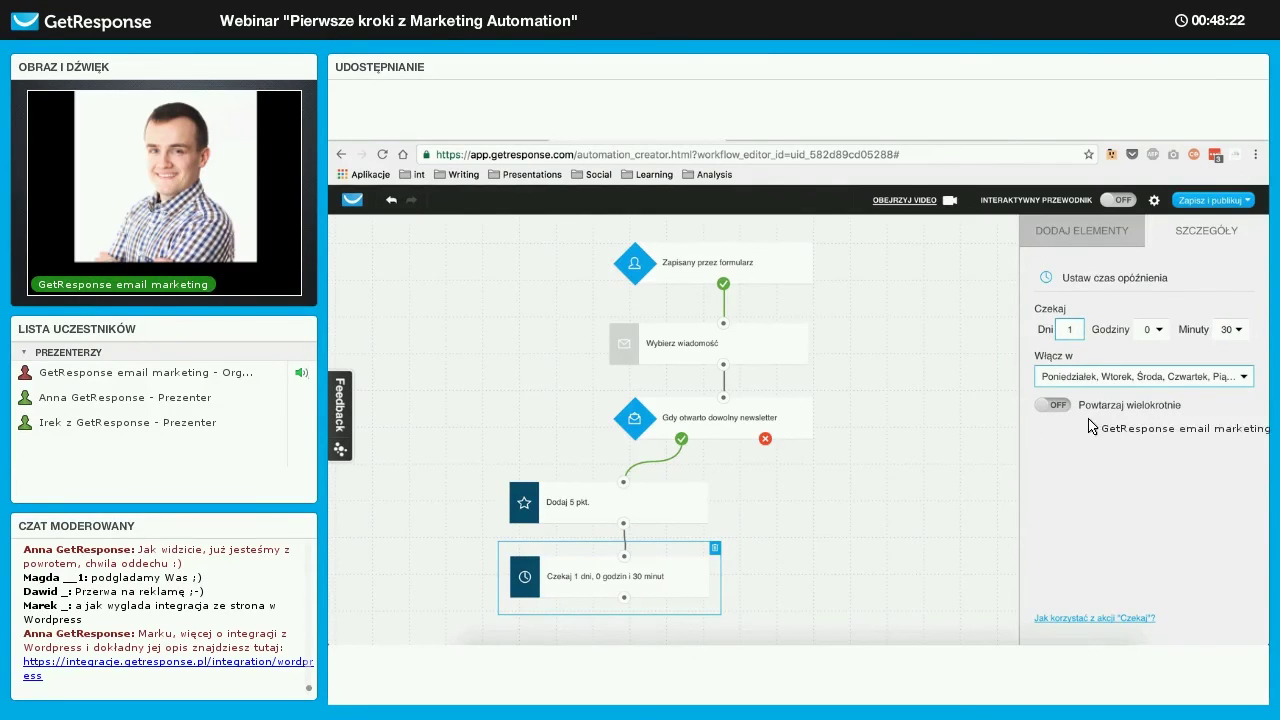
left_click(1230, 330)
key("1")
key("Return")
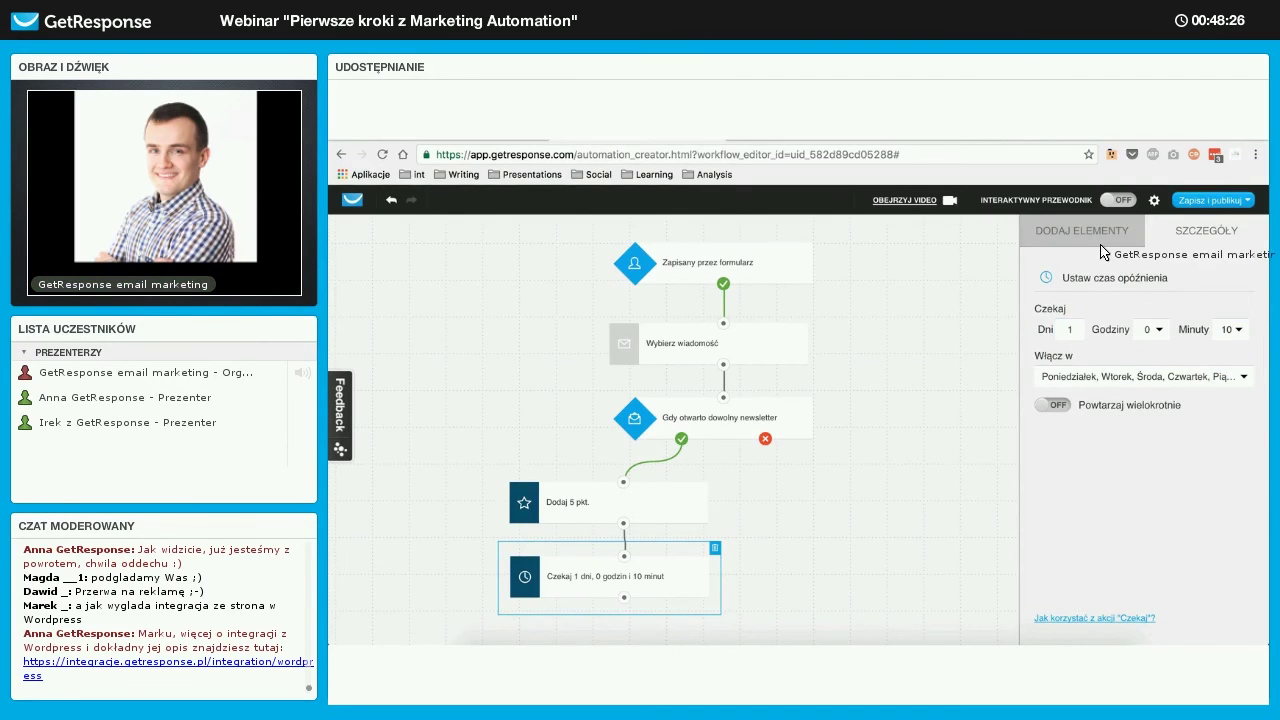
left_click(937, 393)
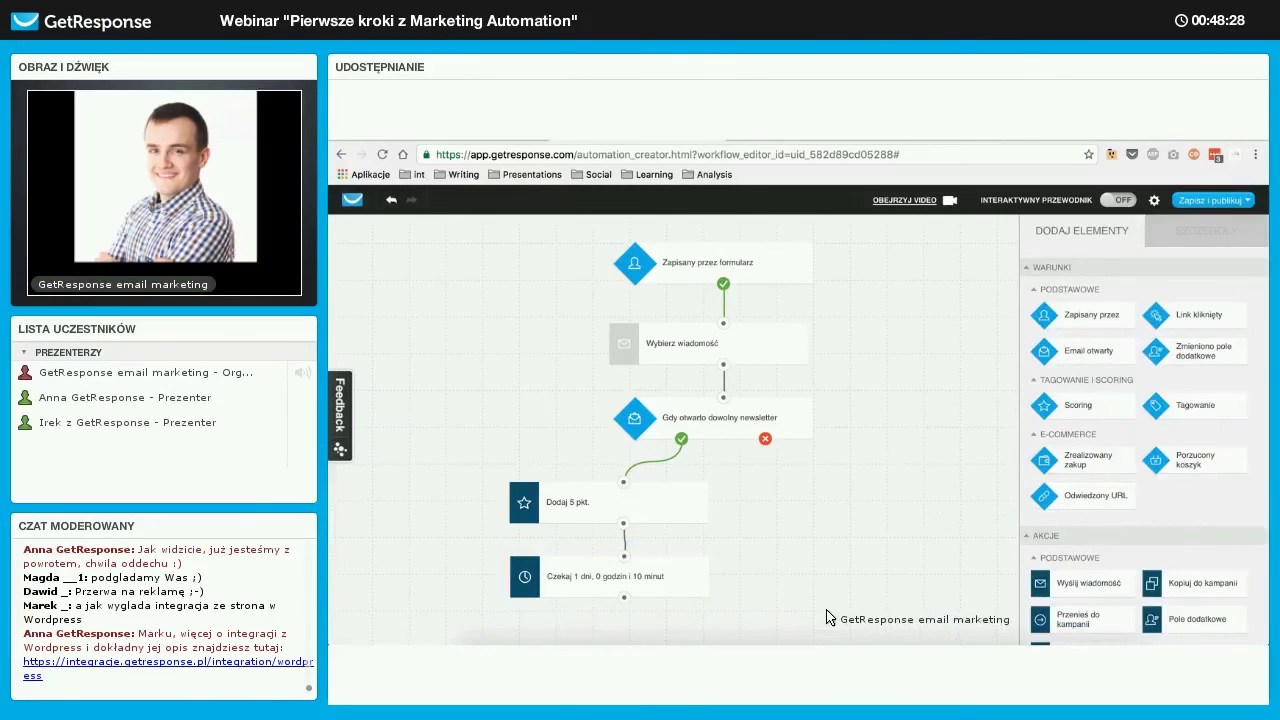
Step: Add a Wyślij wiadomość action below the Czekaj action, connect it and align it with the blocks above
scroll(858, 545, "down", 1)
scroll(858, 545, "down", 1)
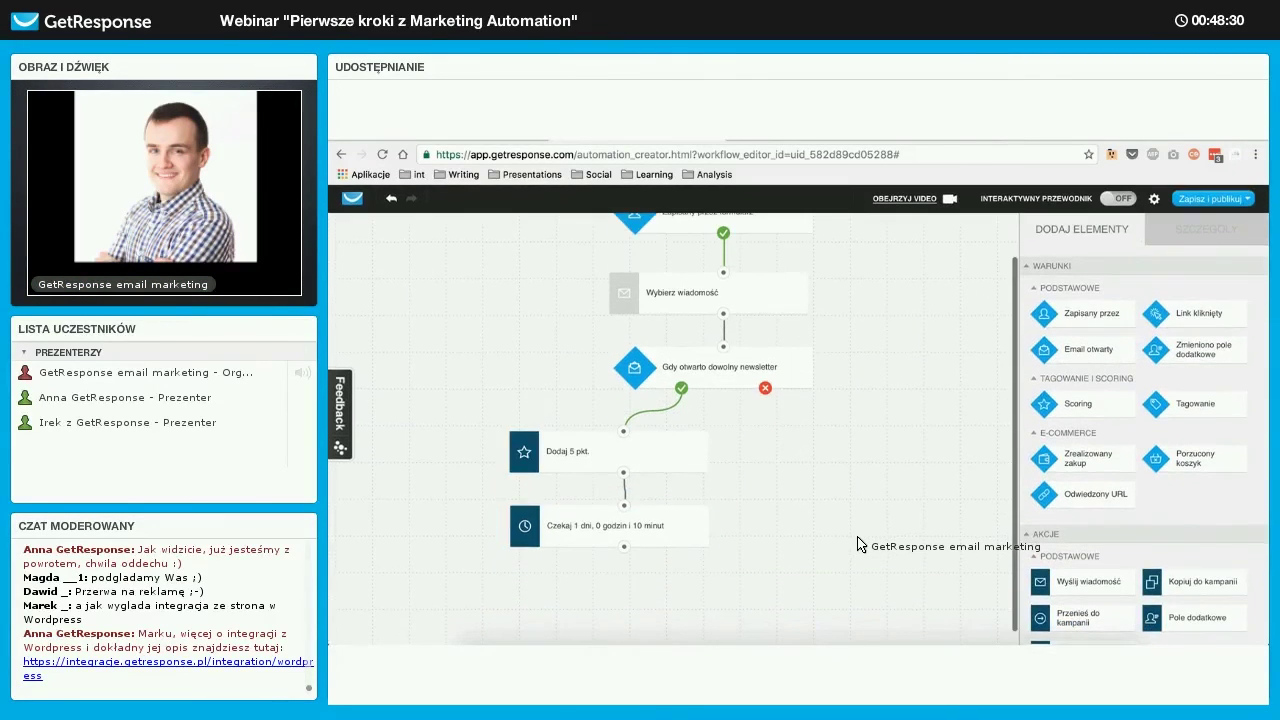
left_click_drag(1078, 574, 560, 566)
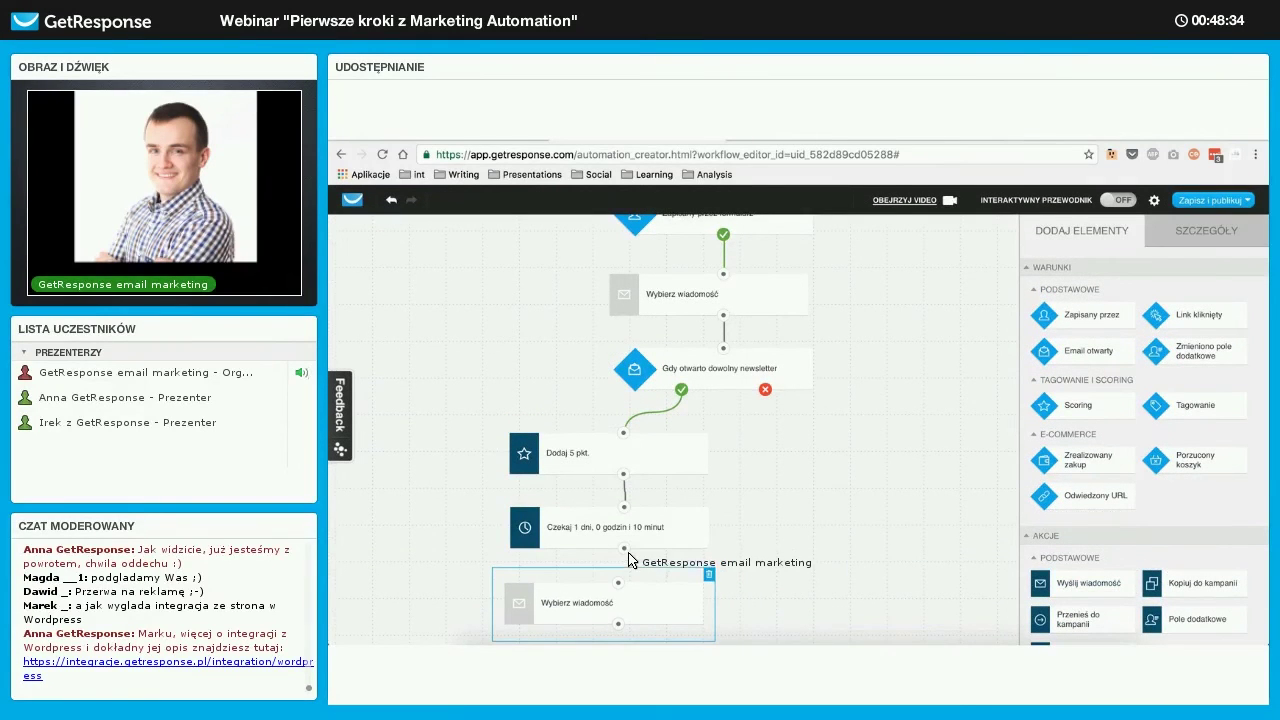
left_click(770, 537)
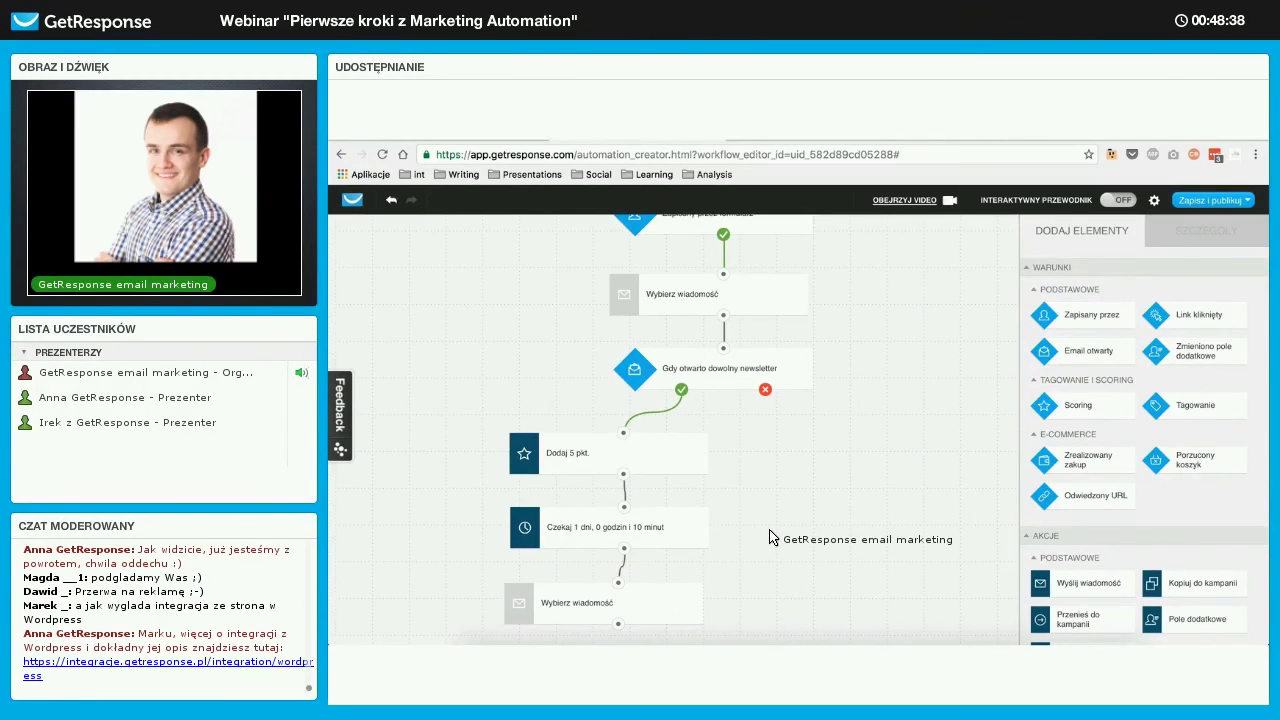
scroll(770, 537, "down", 2)
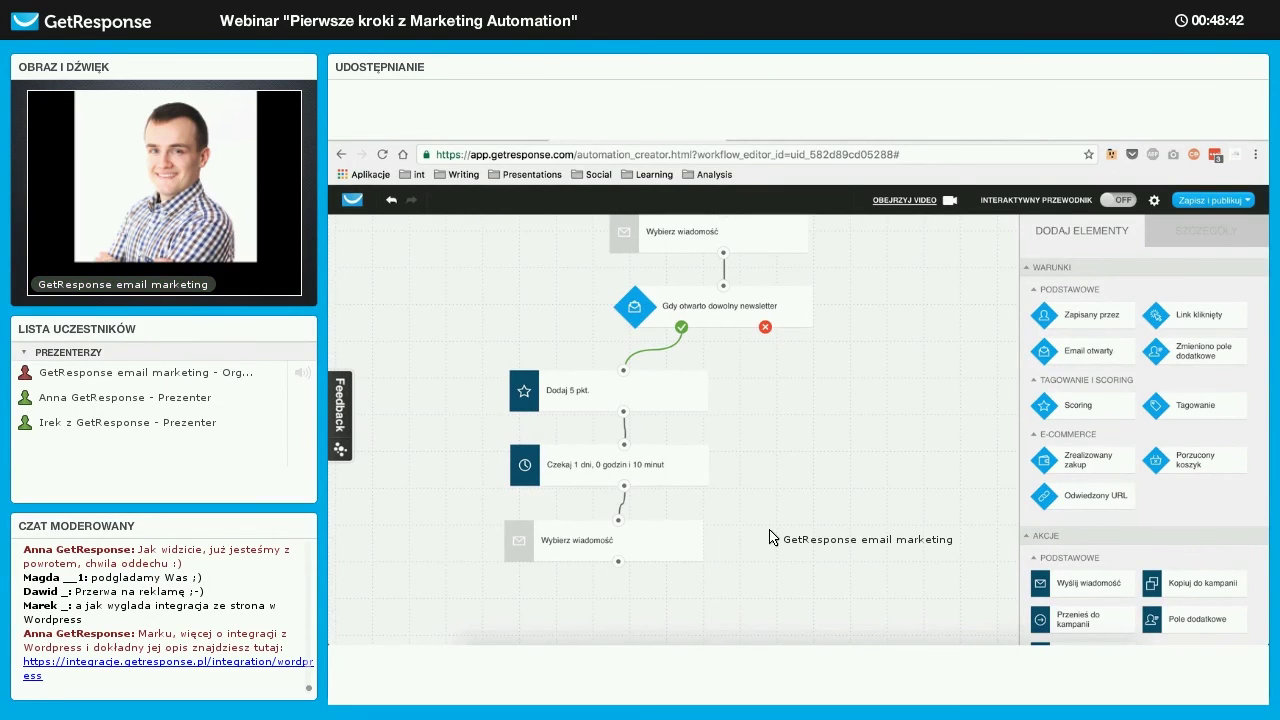
left_click(651, 545)
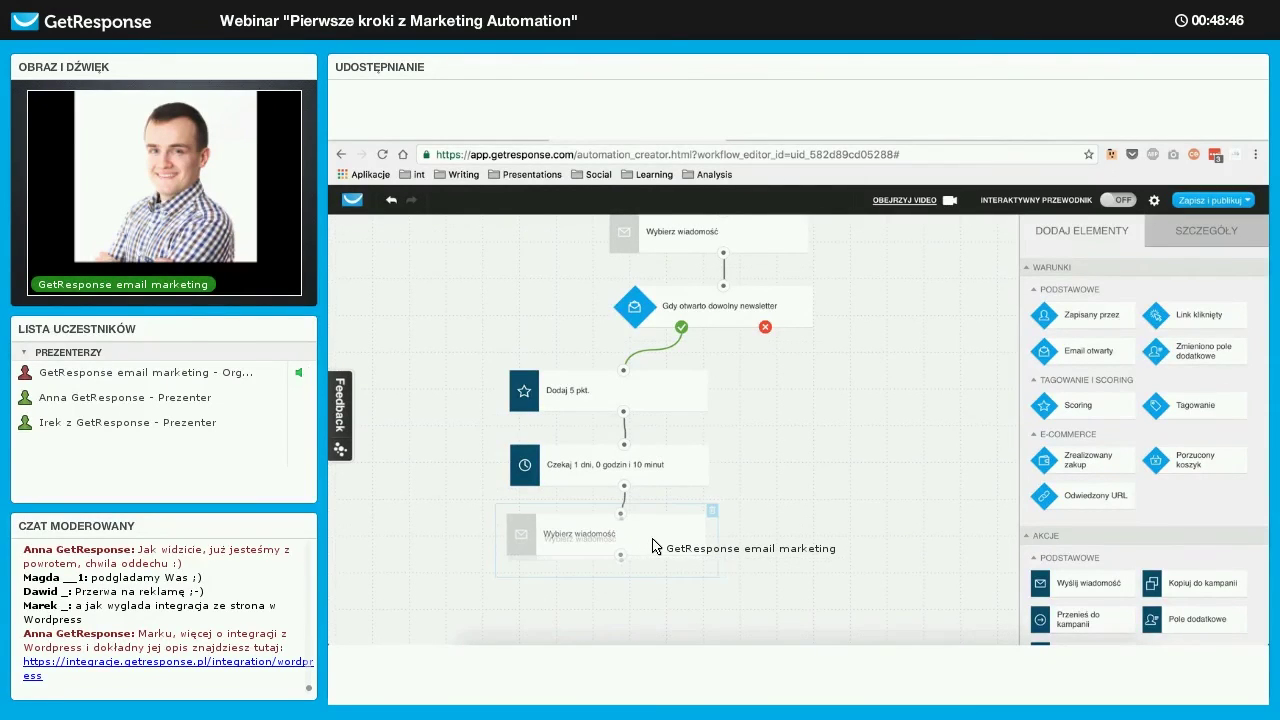
left_click(761, 530)
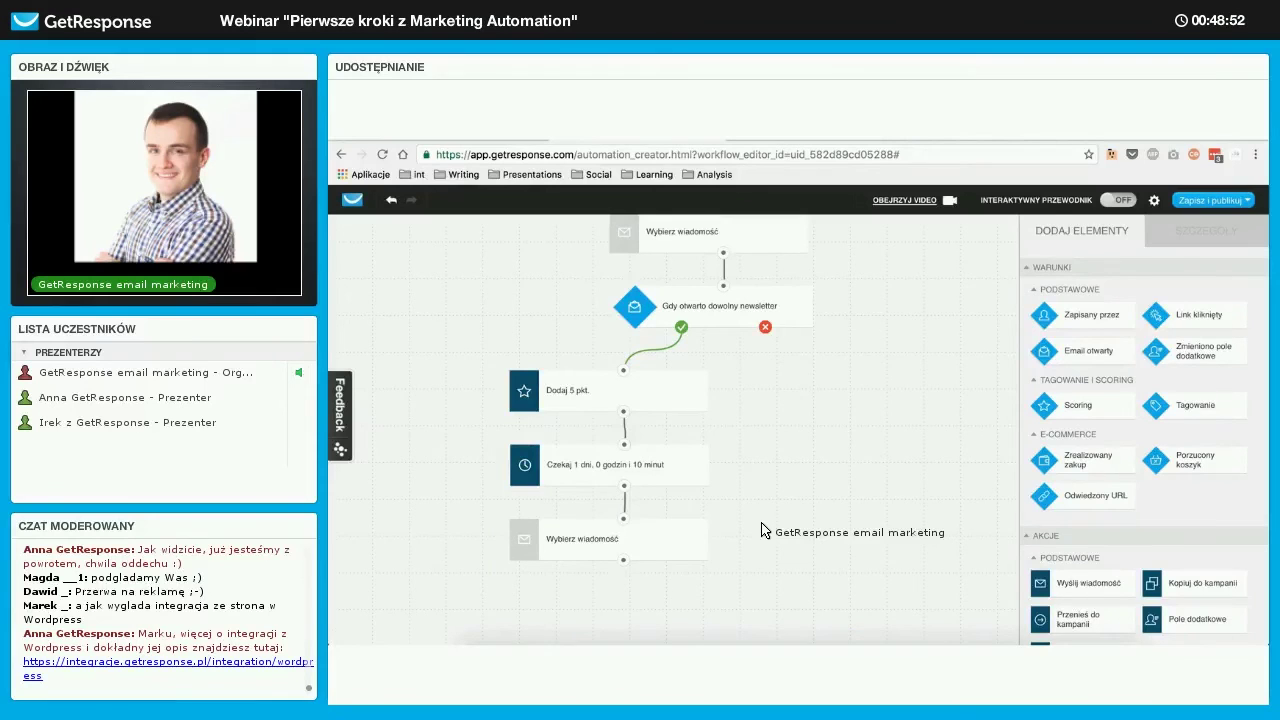
Step: Add a Czekaj action on the negative branch of the email-opened condition and connect it
scroll(761, 530, "down", 1)
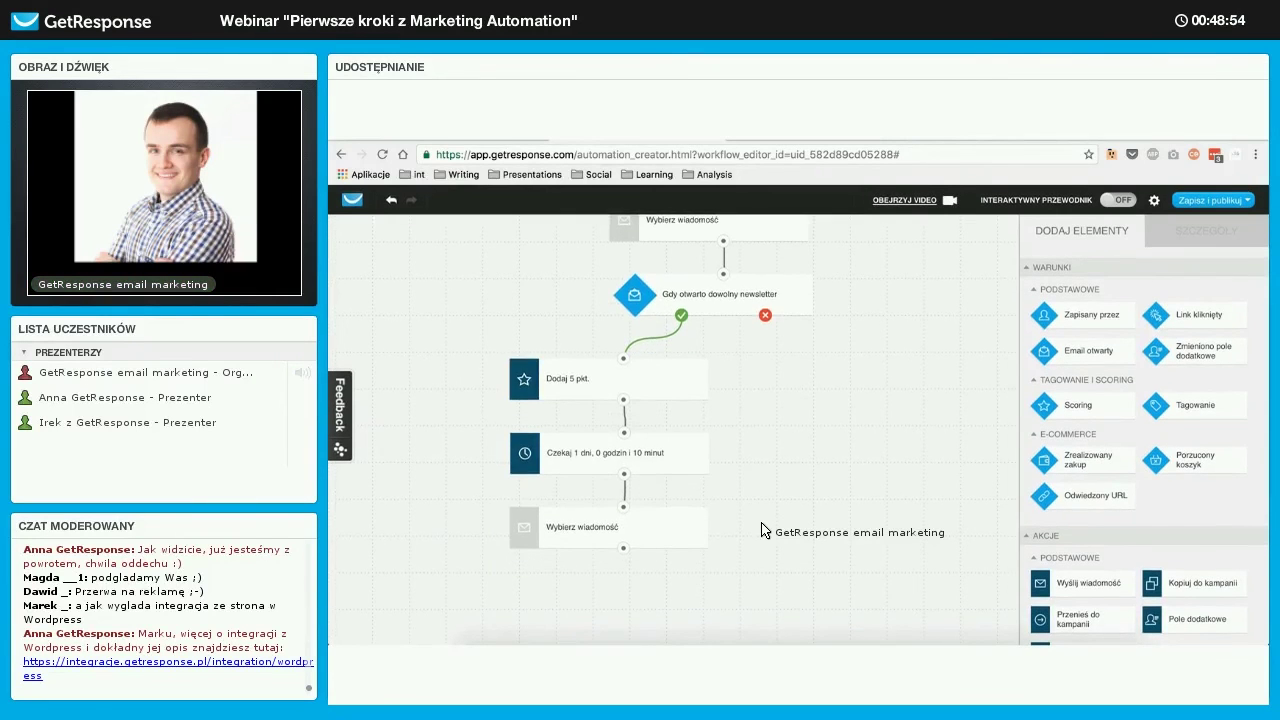
scroll(761, 530, "up", 2)
scroll(761, 530, "down", 1)
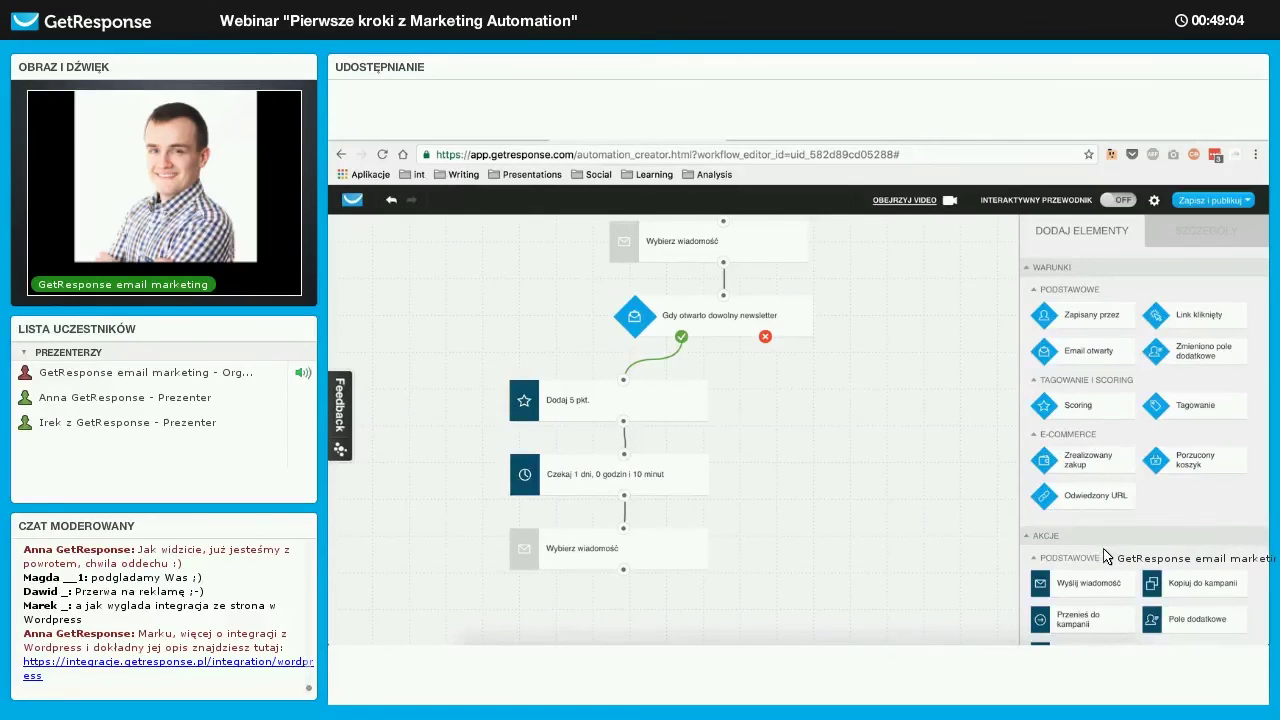
scroll(1105, 556, "down", 2)
left_click_drag(1040, 590, 903, 403)
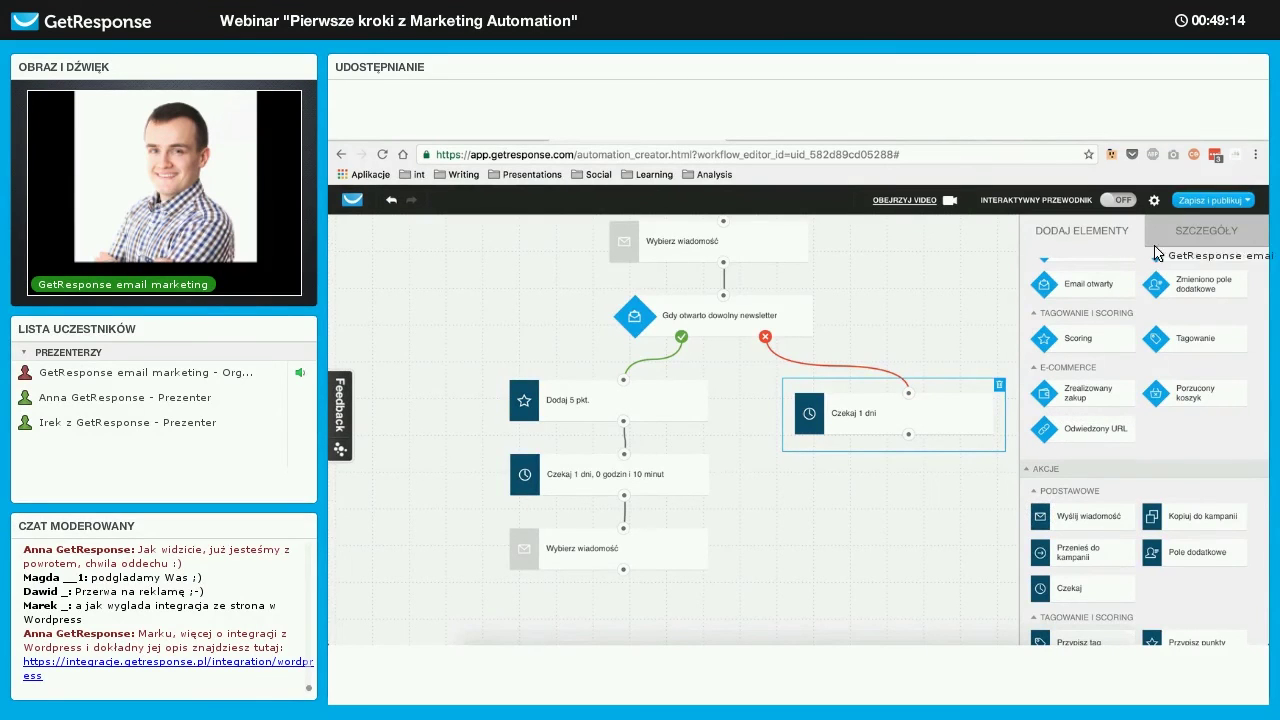
Step: Set the delay of the Czekaj action on the negative branch to 3 days and 30 minutes
left_click(1190, 232)
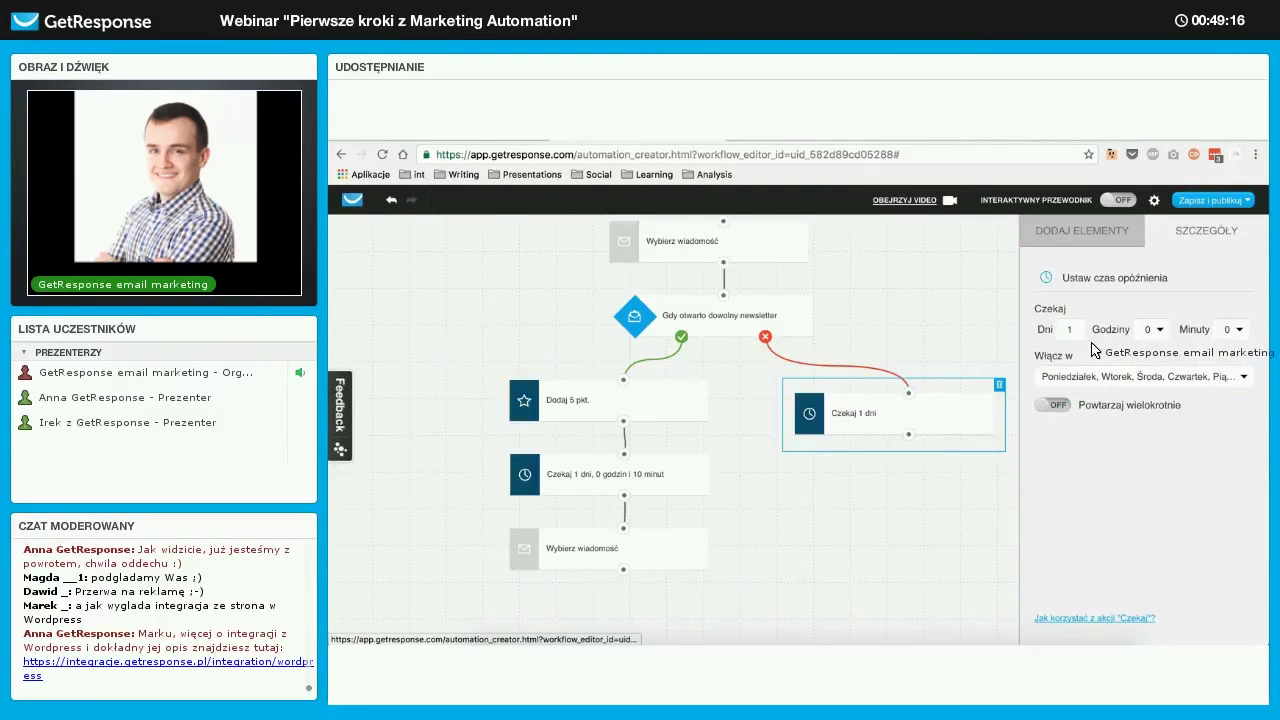
key("BackSpace")
type("0")
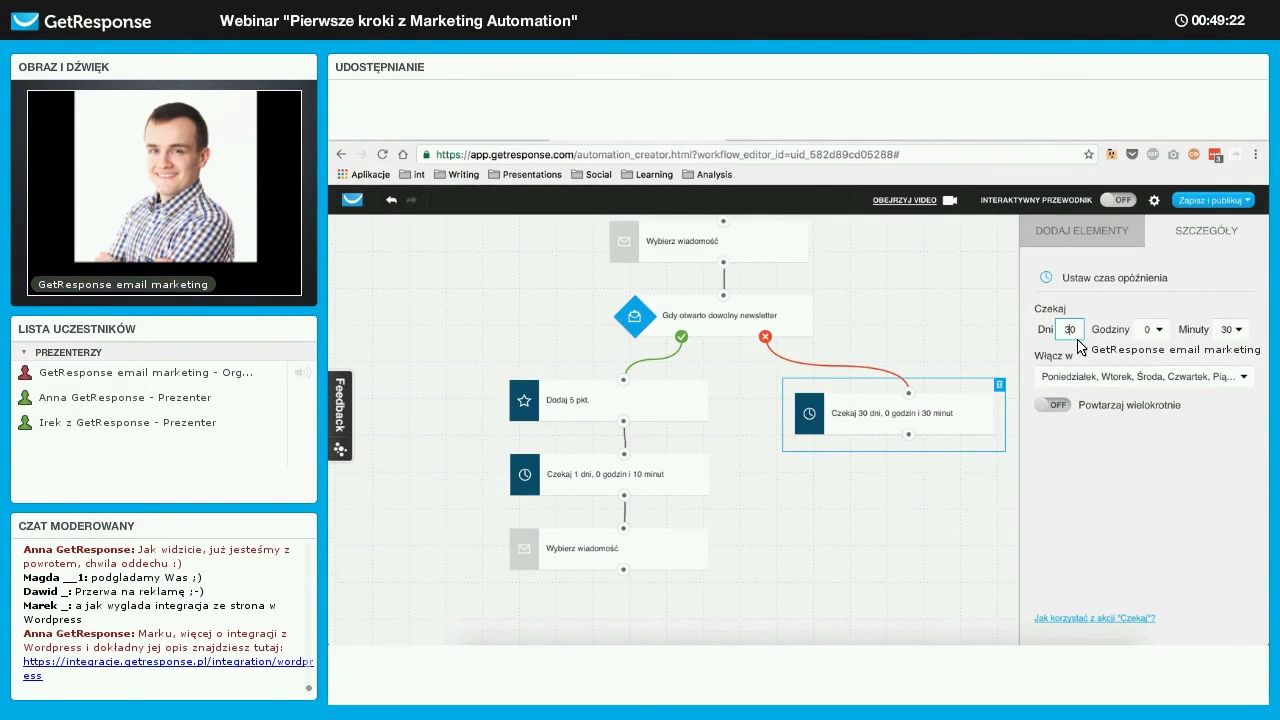
key("BackSpace")
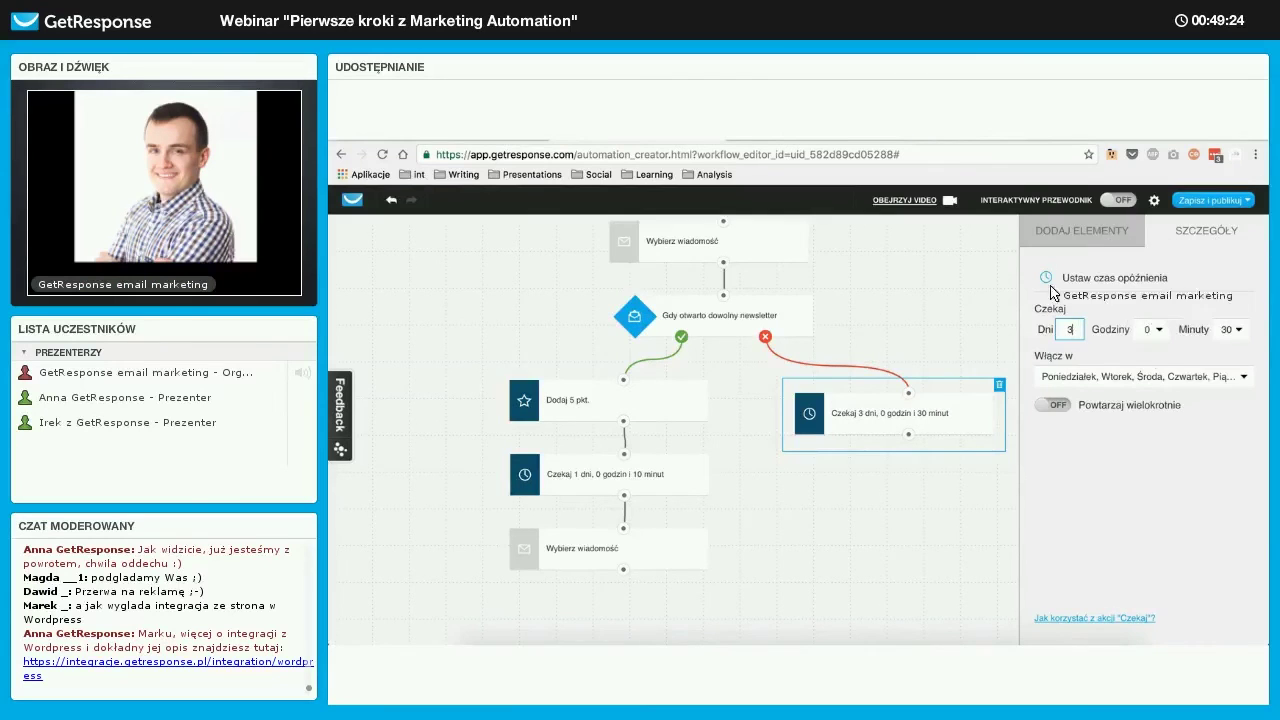
left_click(1081, 230)
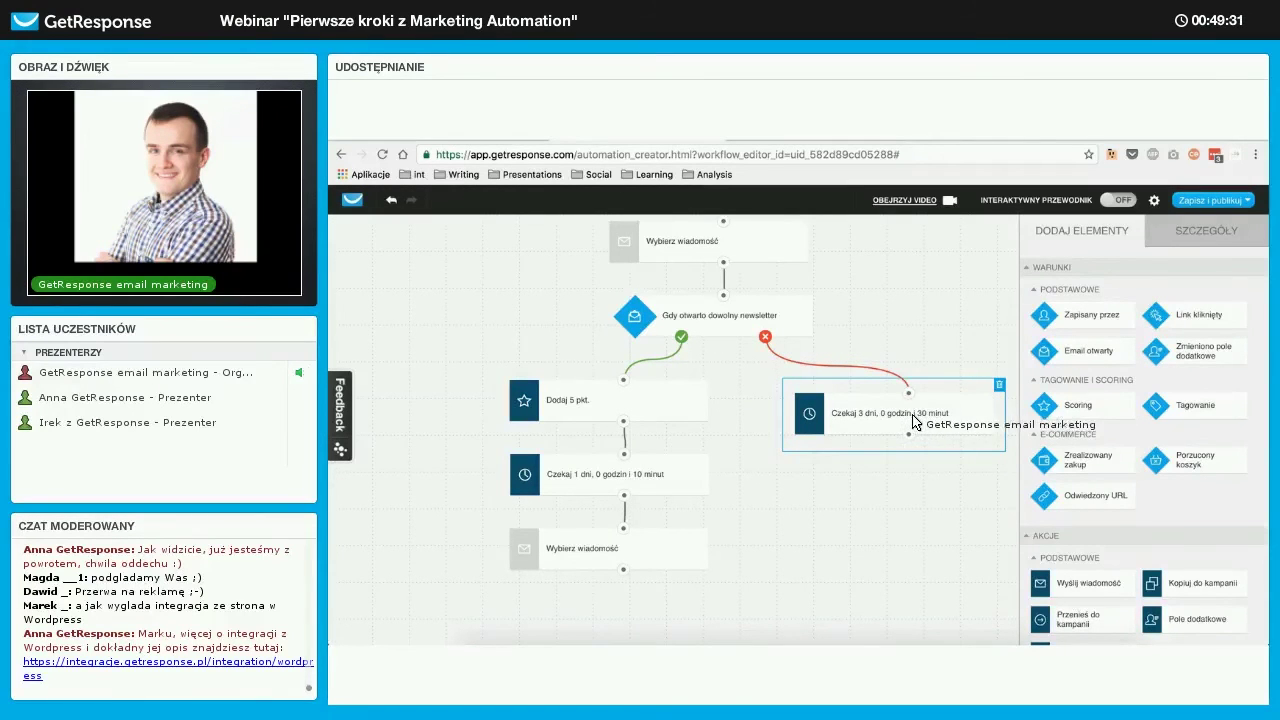
Step: Add a Wyślij wiadomość action below the Czekaj action on the negative branch and connect the two
left_click_drag(923, 420, 919, 415)
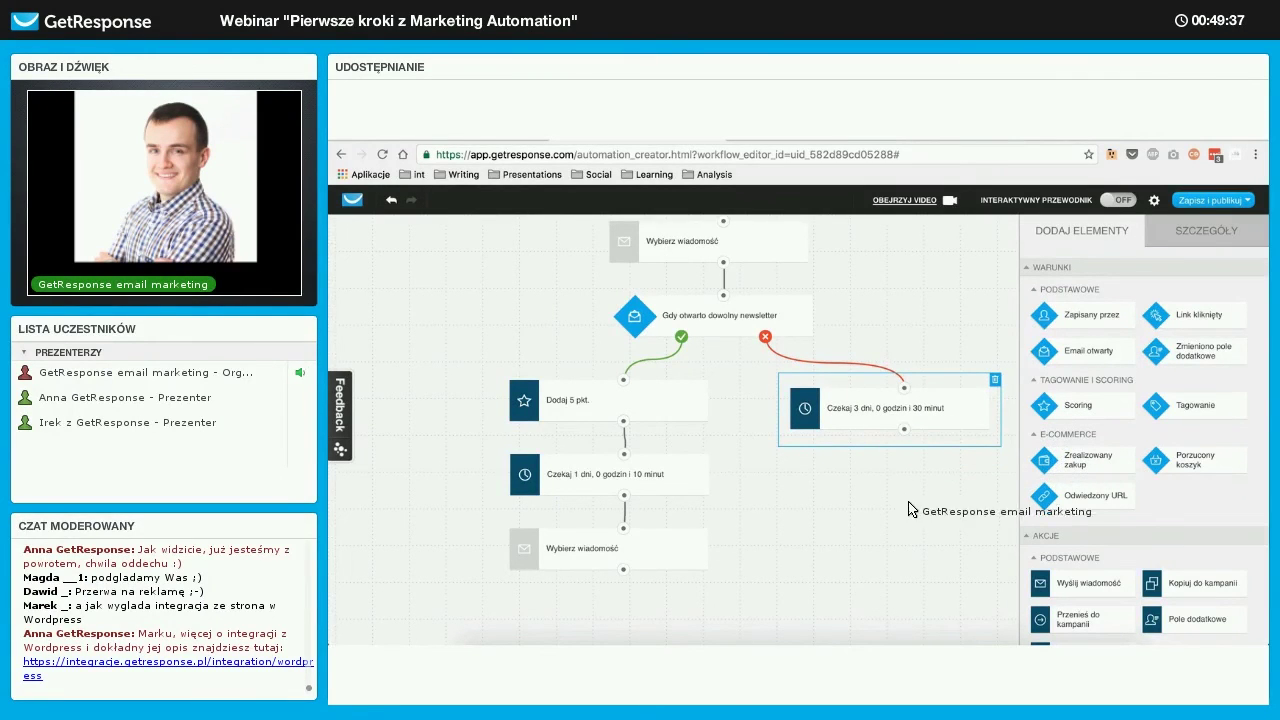
scroll(919, 528, "down", 2)
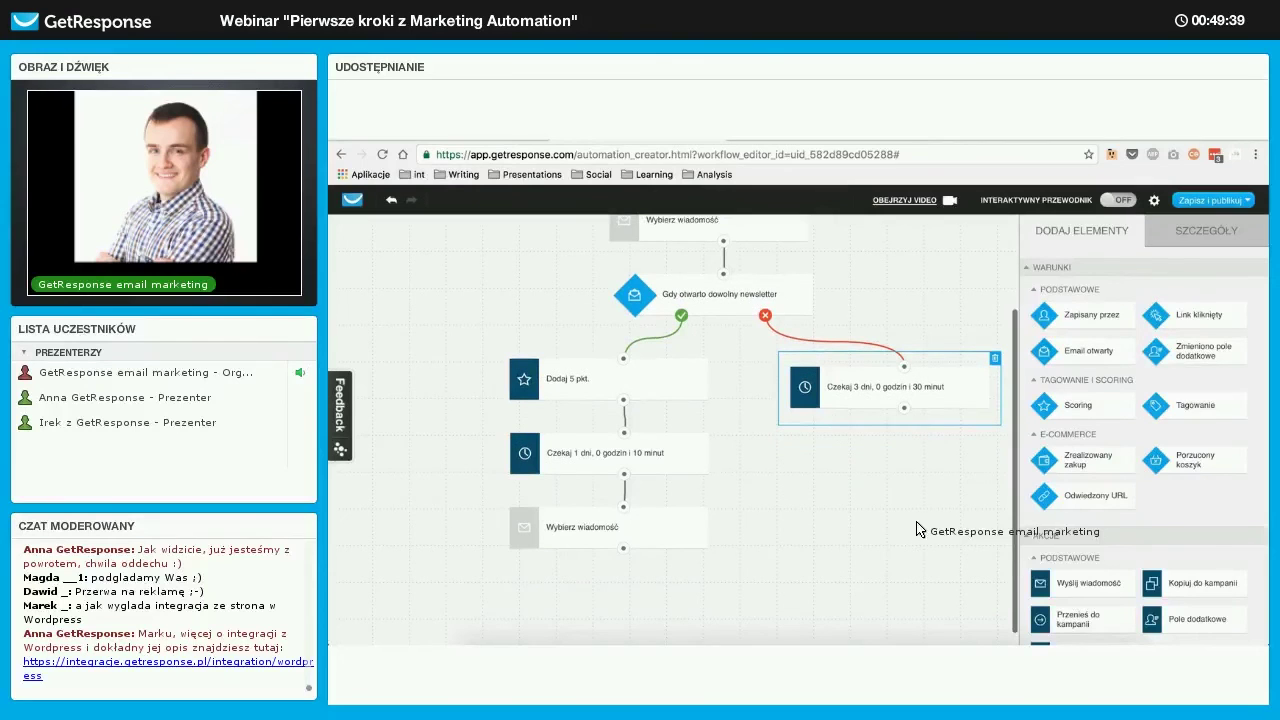
left_click_drag(1062, 590, 900, 446)
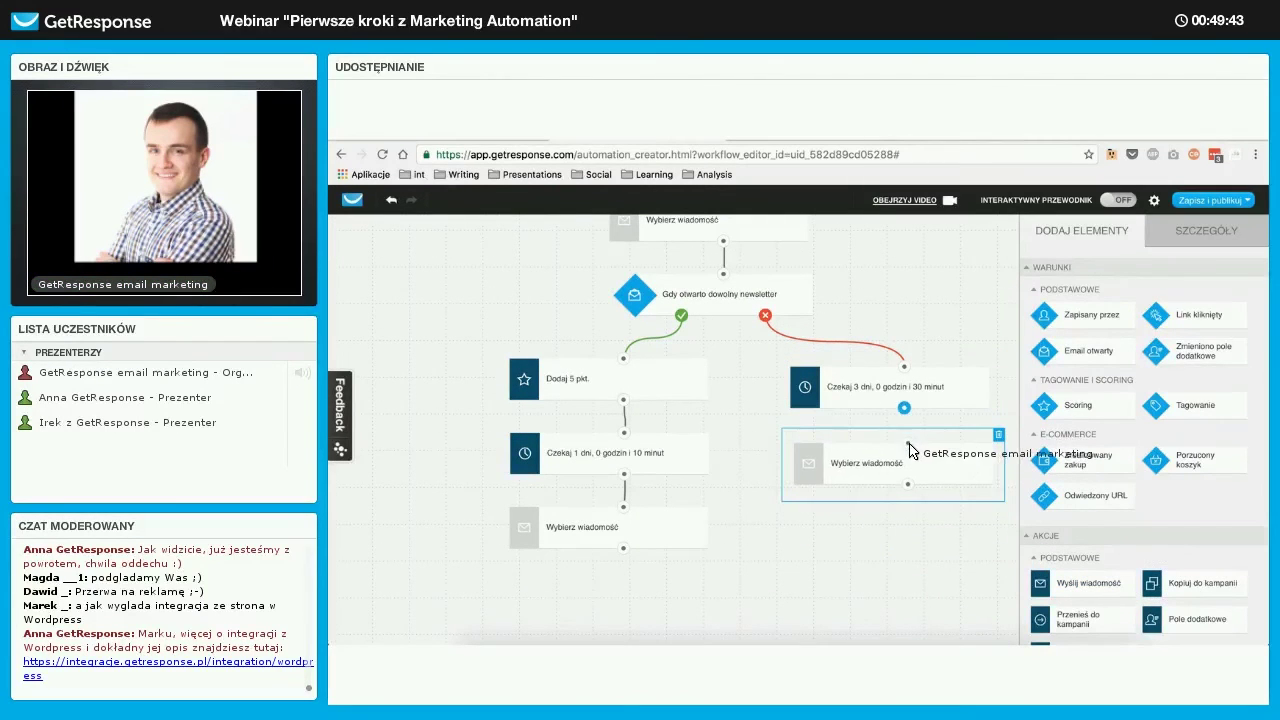
left_click(945, 551)
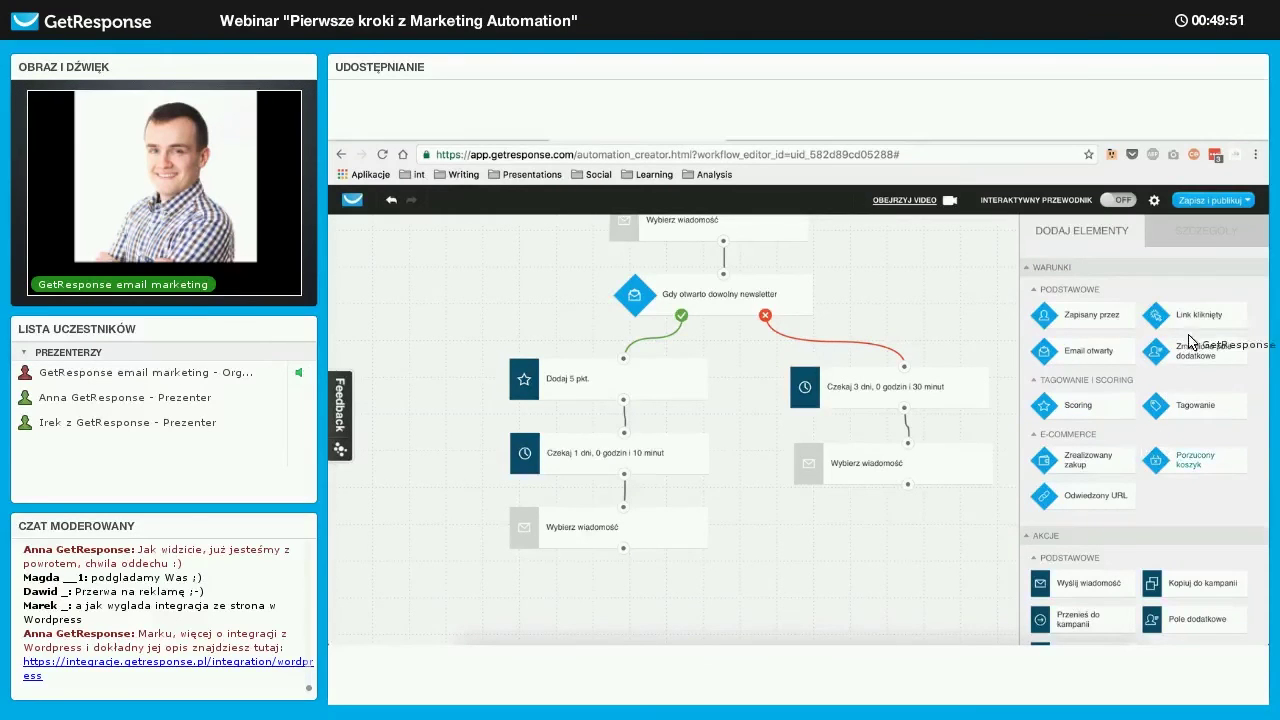
Step: Add a Link kliknięty condition below the negative branch's Wyślij wiadomość action and connect it to that message
left_click_drag(1197, 322, 931, 546)
scroll(925, 535, "down", 1)
left_click_drag(908, 495, 944, 546)
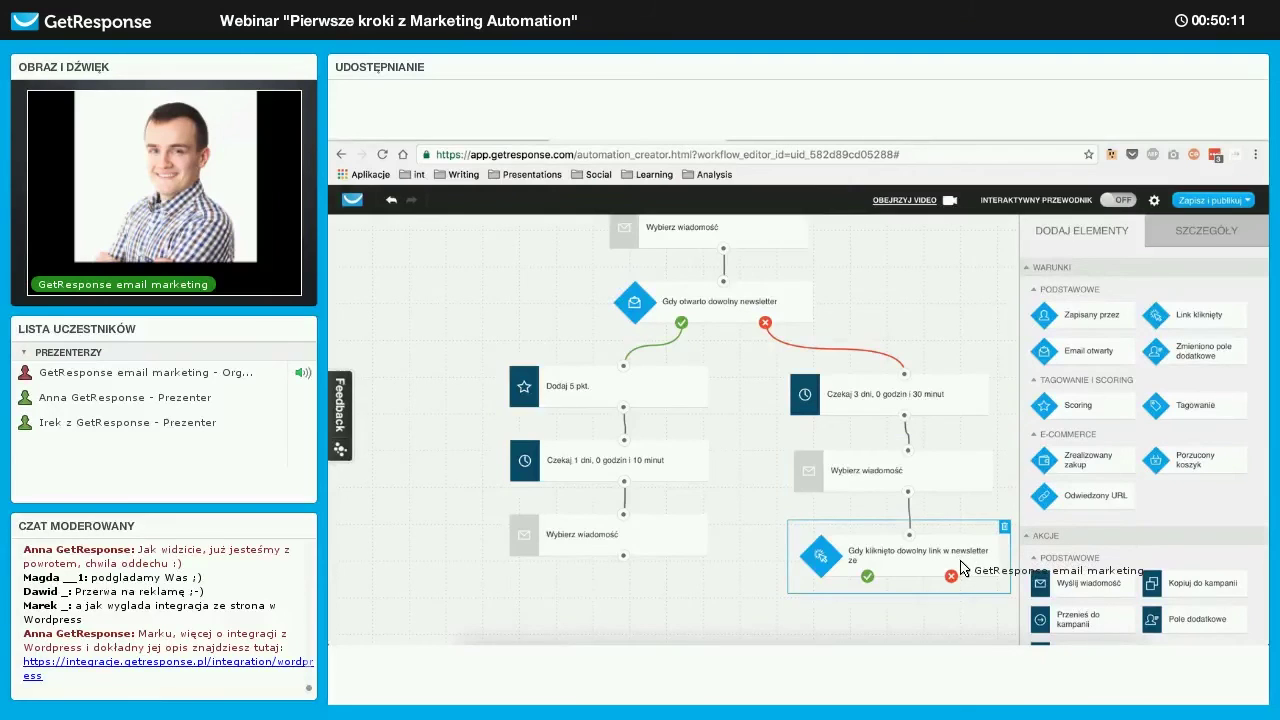
Step: Review both branches of the workflow from the email-opened condition down to the link-clicked conditions
scroll(960, 567, "down", 1)
scroll(960, 567, "down", 2)
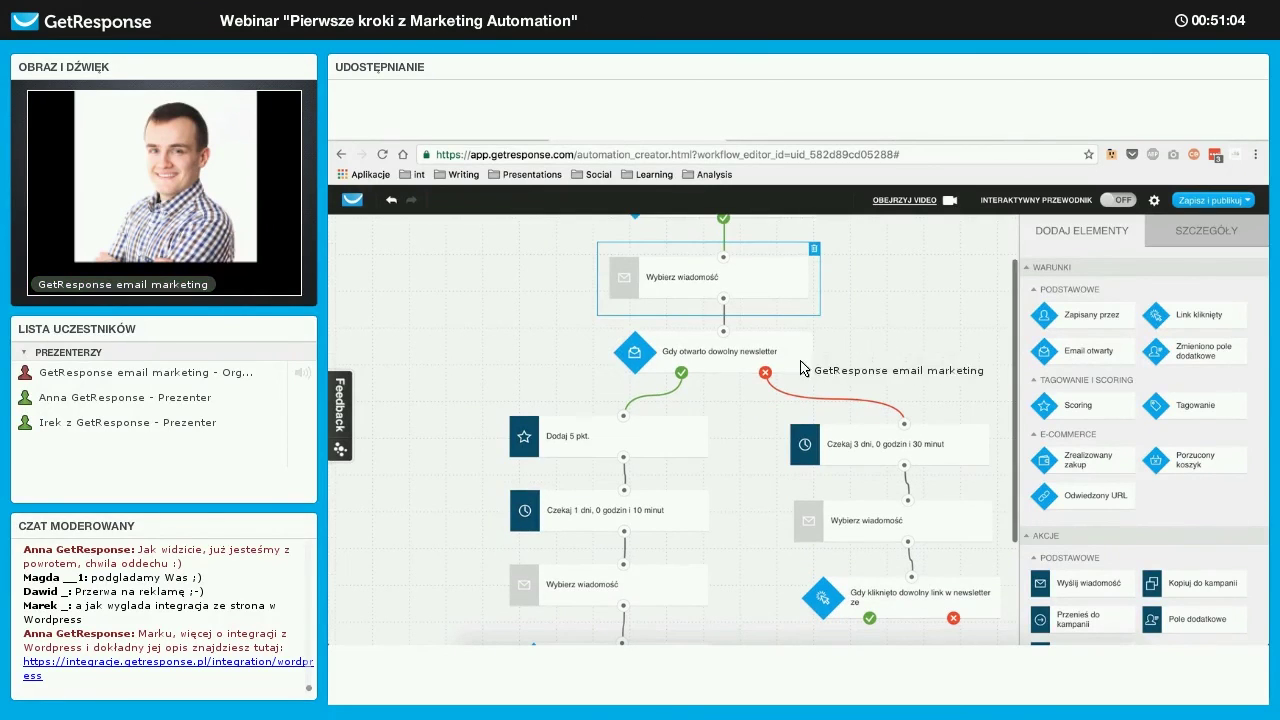
left_click(645, 327)
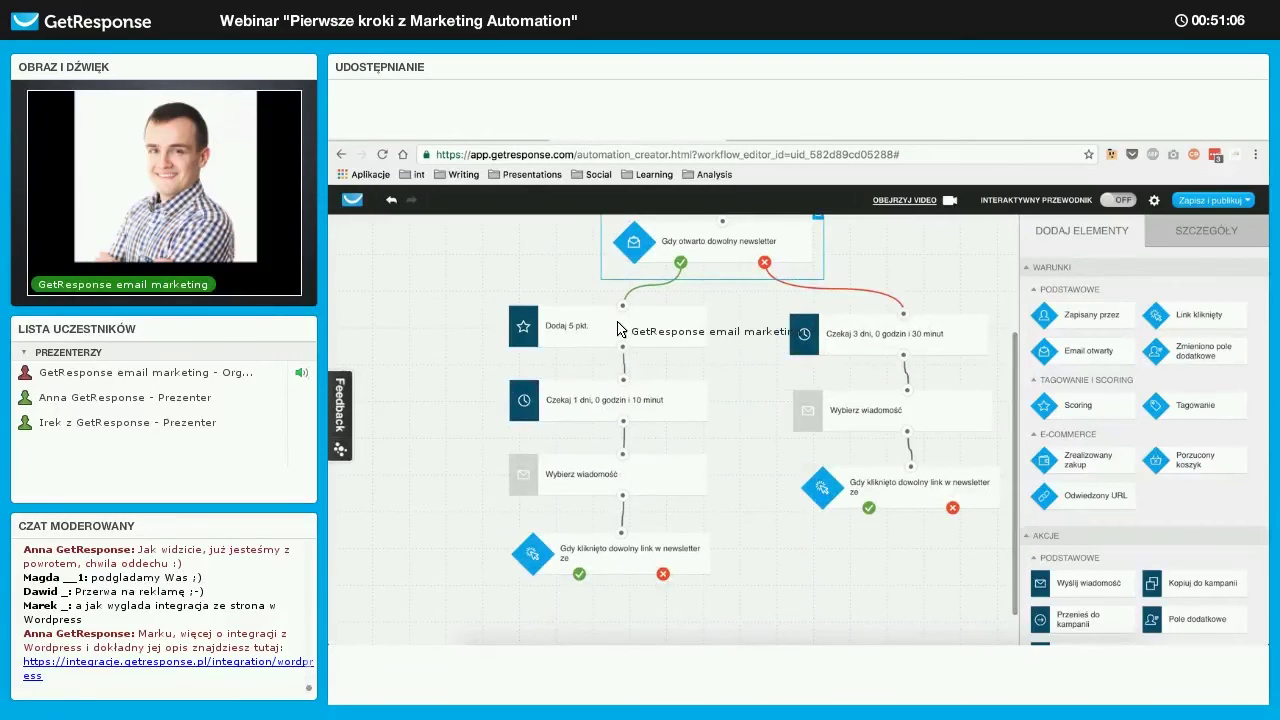
left_click(671, 405)
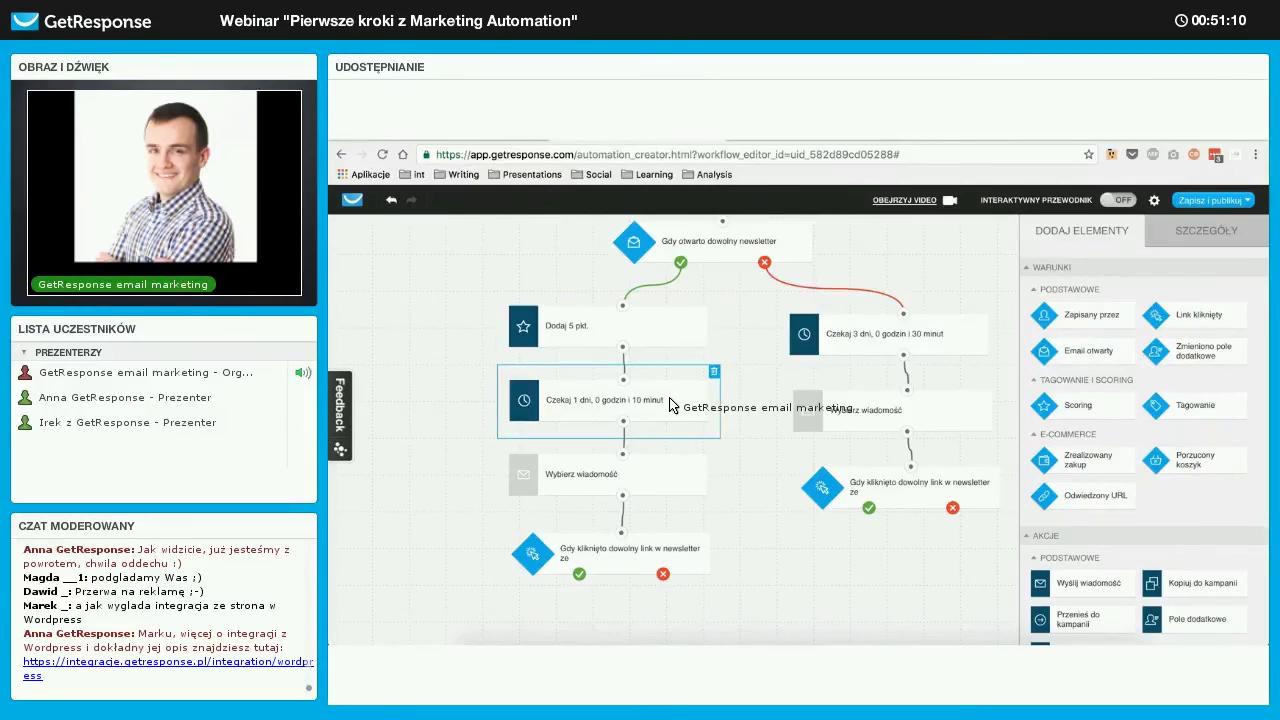
left_click(669, 480)
scroll(755, 420, "up", 2)
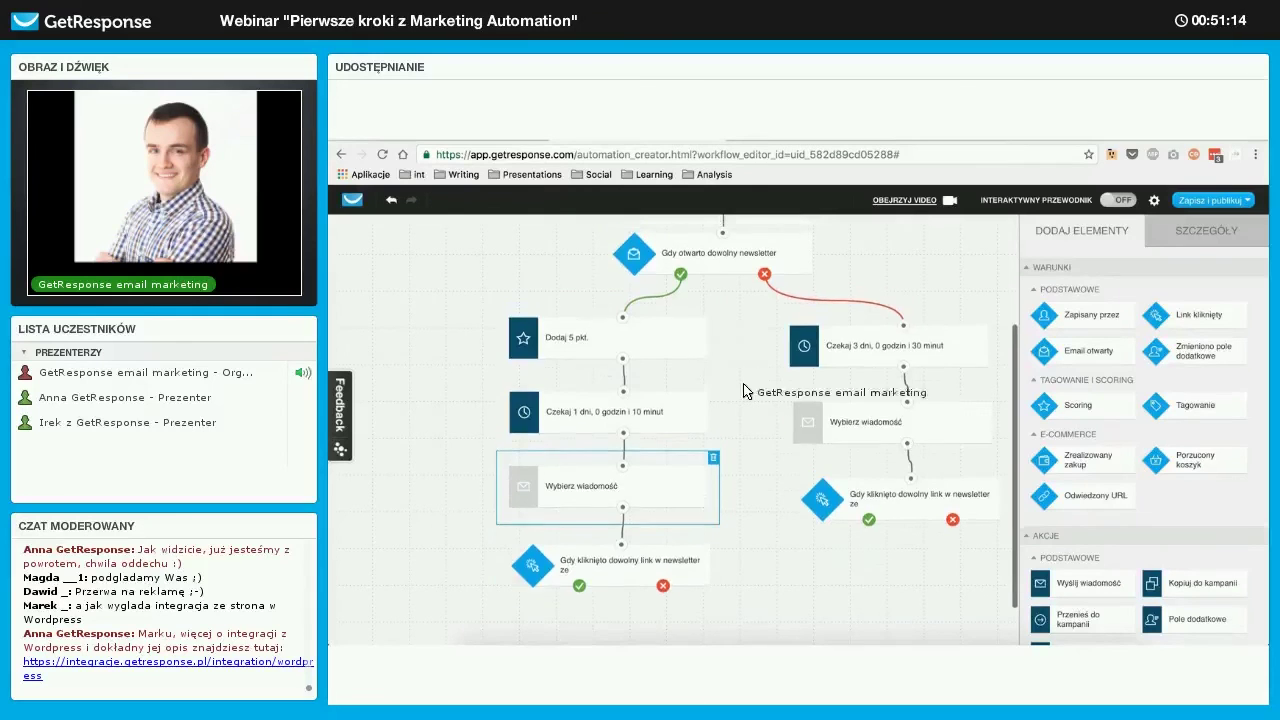
scroll(750, 434, "down", 1)
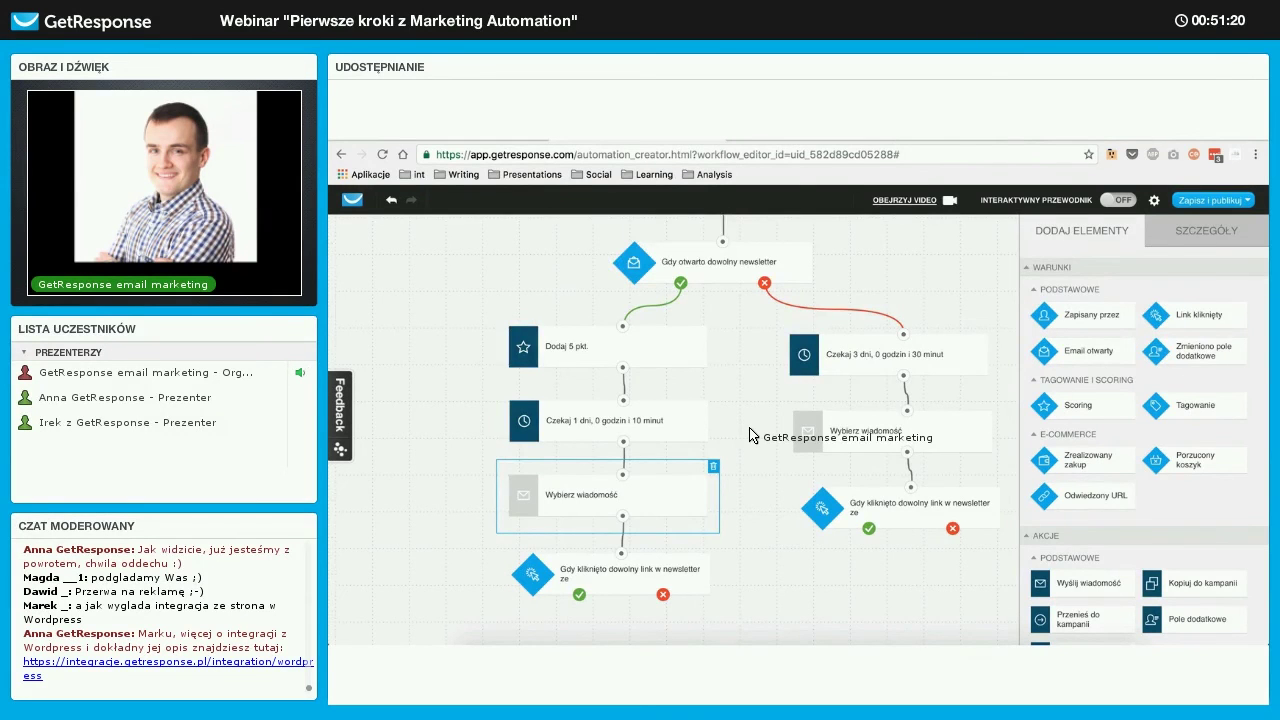
scroll(750, 434, "down", 1)
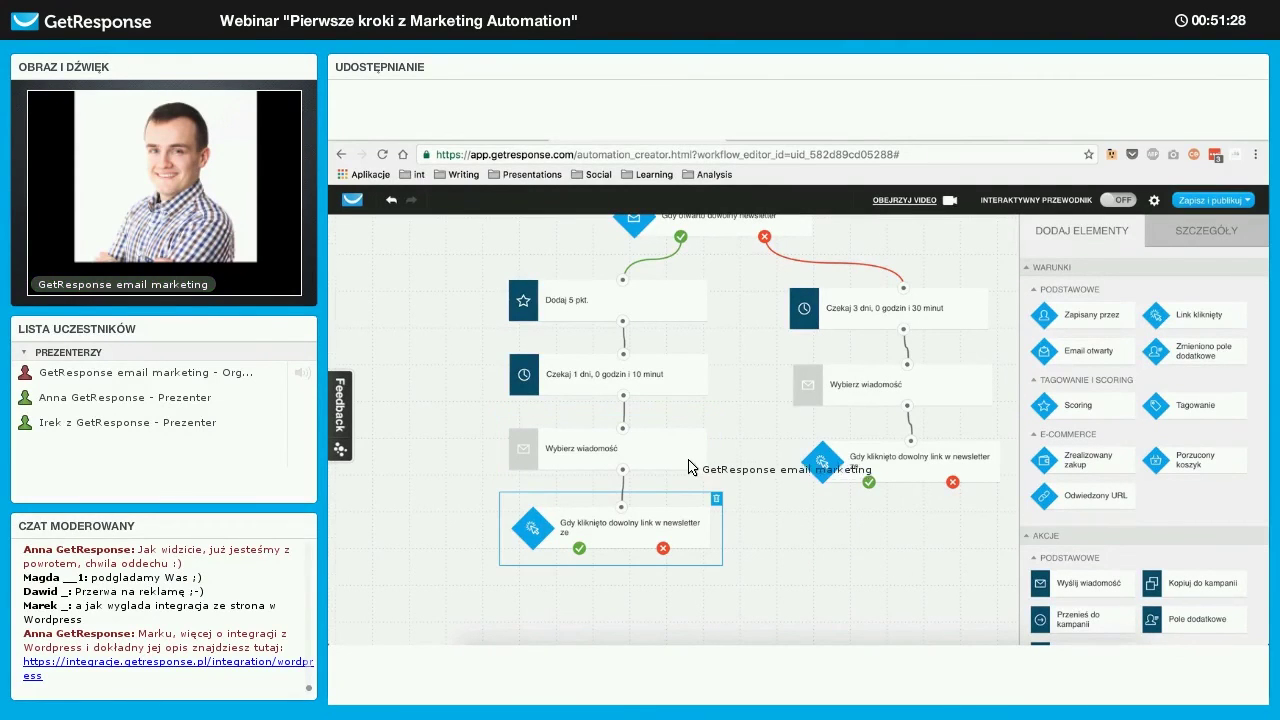
left_click(677, 520)
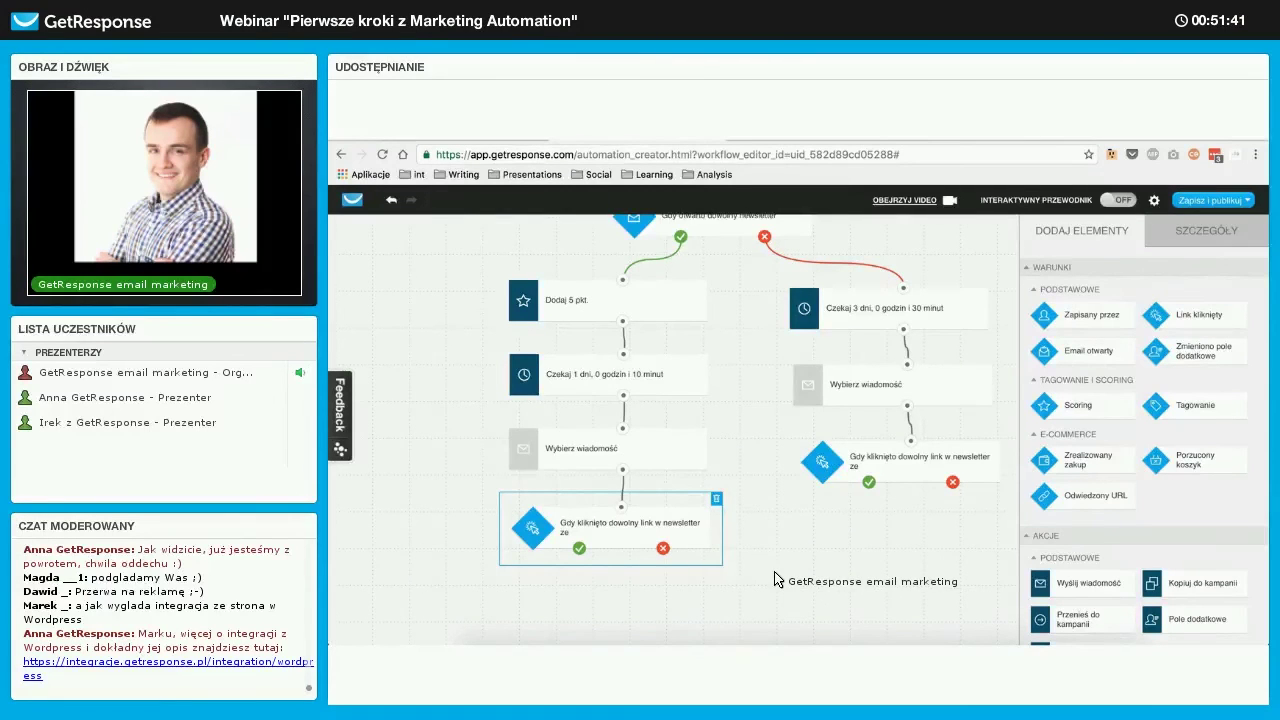
scroll(1127, 544, "down", 1)
Step: Add a Przypisz punkty action and connect it to the positive output of the link-clicked condition on the email-opened branch
scroll(1124, 544, "down", 5)
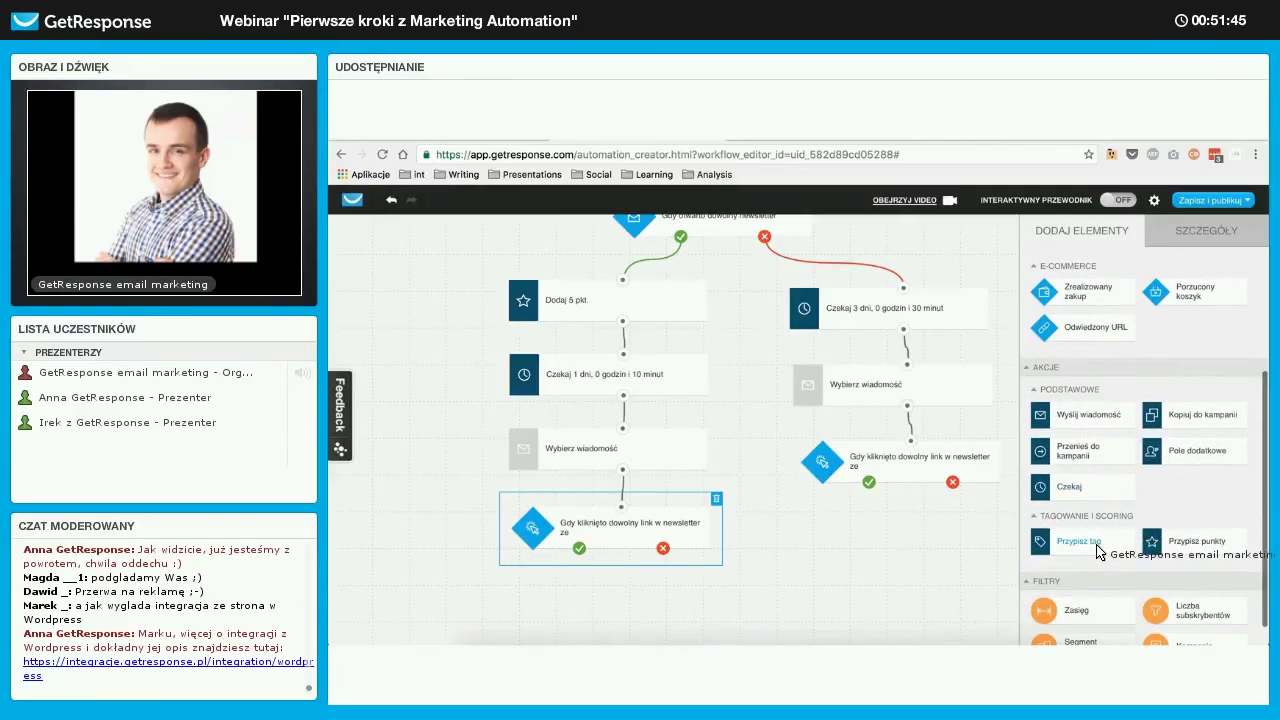
mouse_move(1097, 548)
left_mouse_down()
mouse_move(870, 577)
mouse_move(1125, 540)
mouse_move(1107, 543)
left_mouse_up()
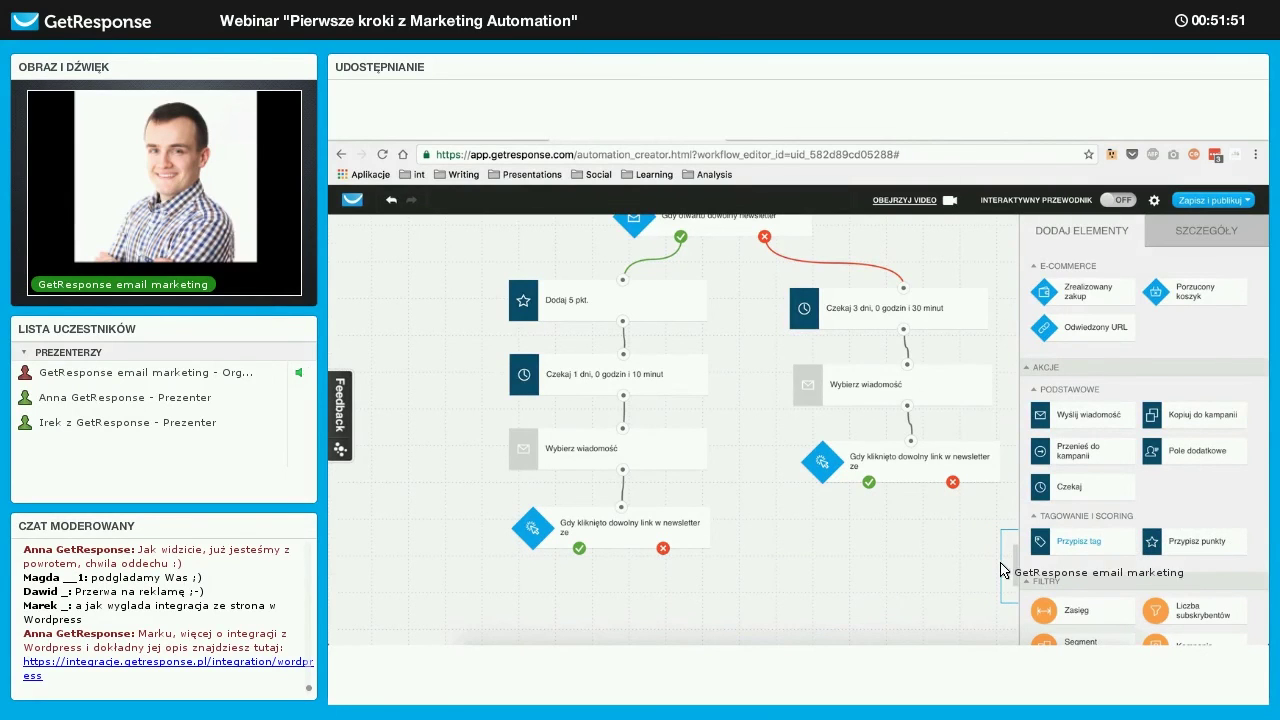
left_click_drag(913, 561, 1125, 545)
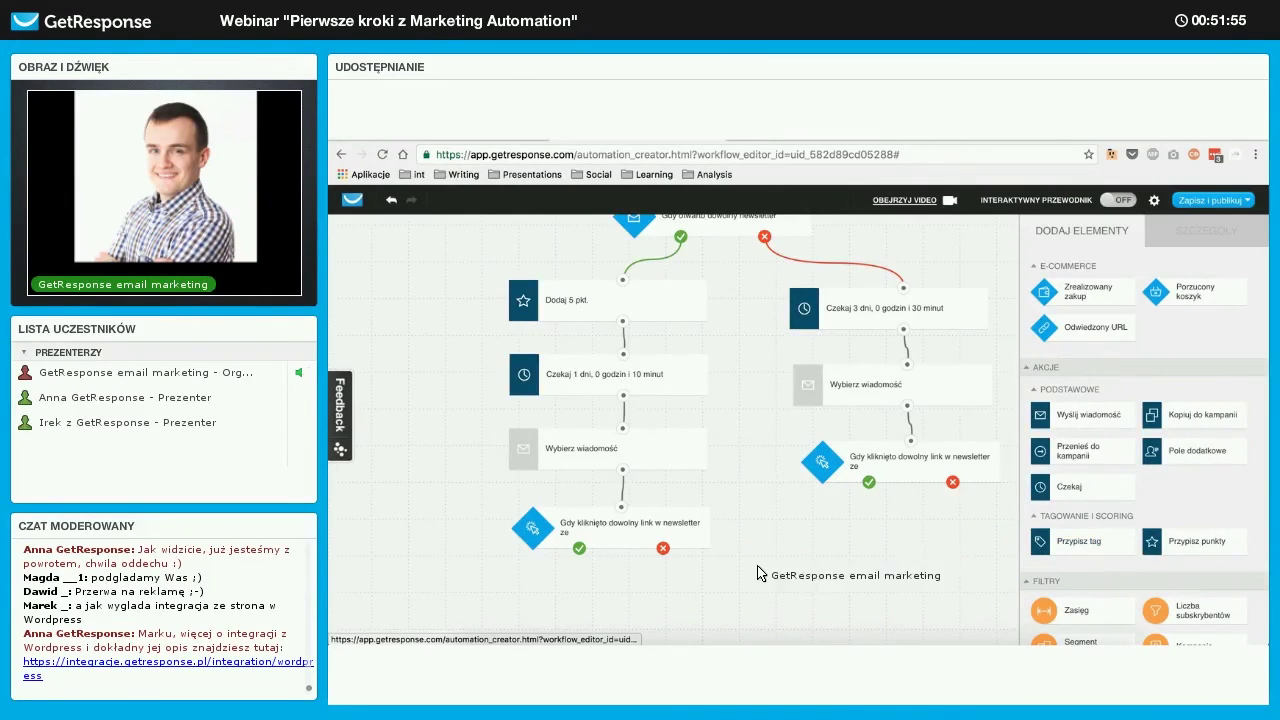
left_click_drag(573, 592, 574, 596)
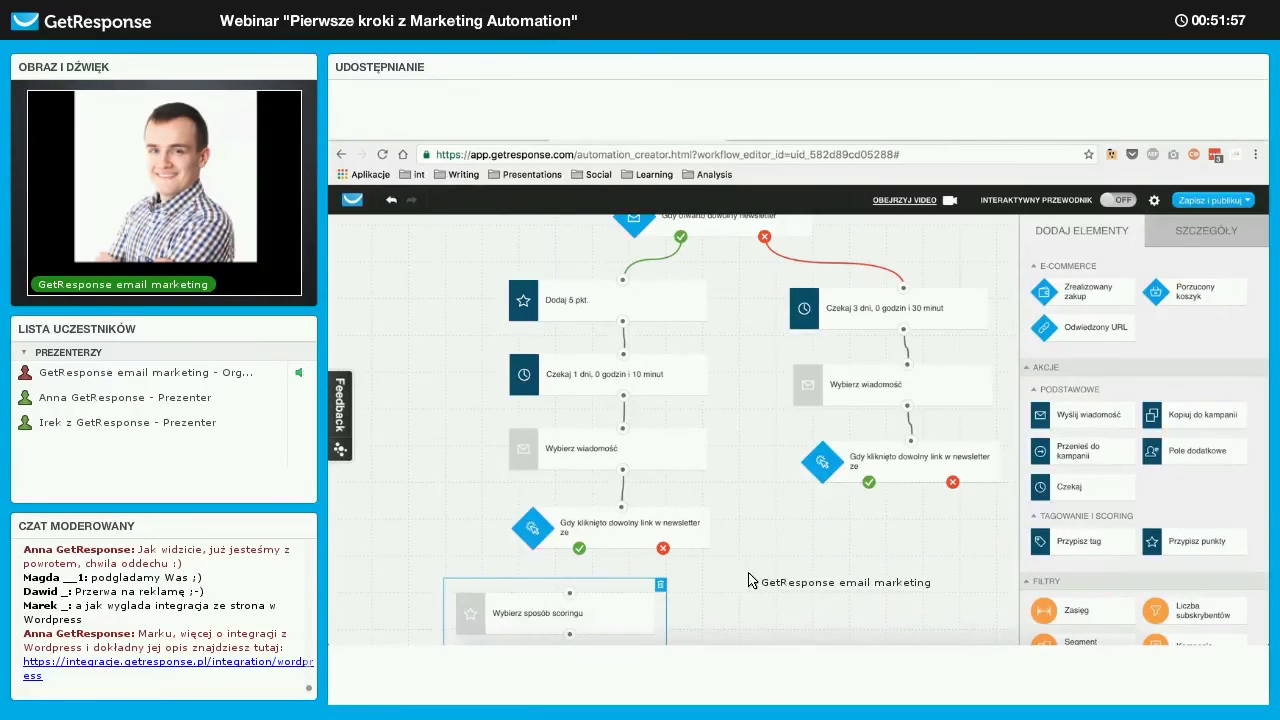
scroll(748, 580, "down", 1)
left_click(566, 550)
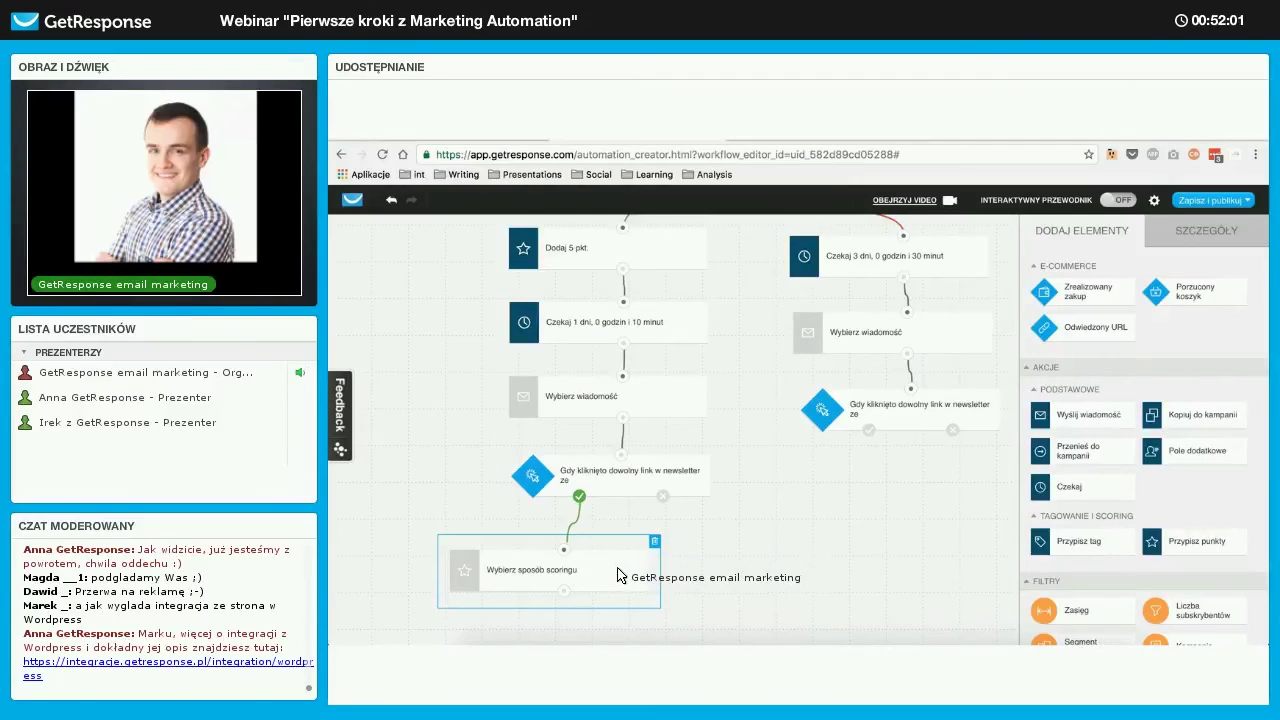
Step: Set the new scoring action below the link-clicked condition to add 10 points
scroll(660, 550, "down", 1)
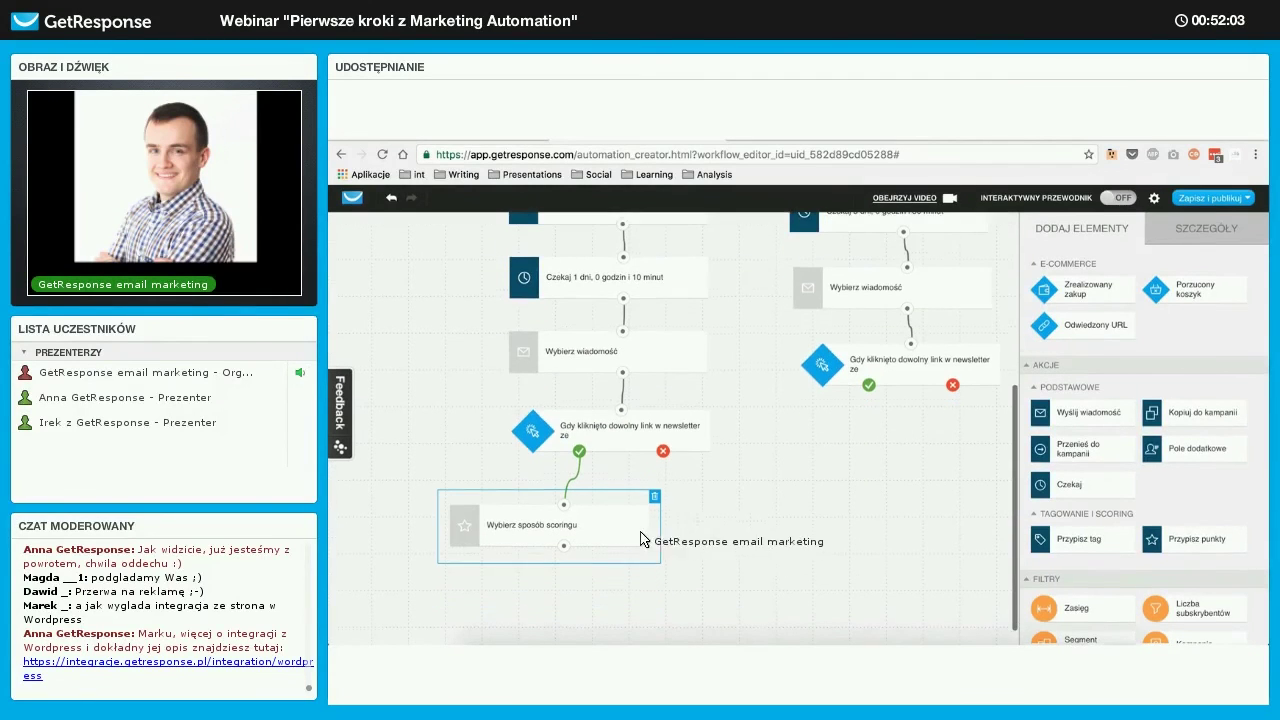
left_click(1200, 232)
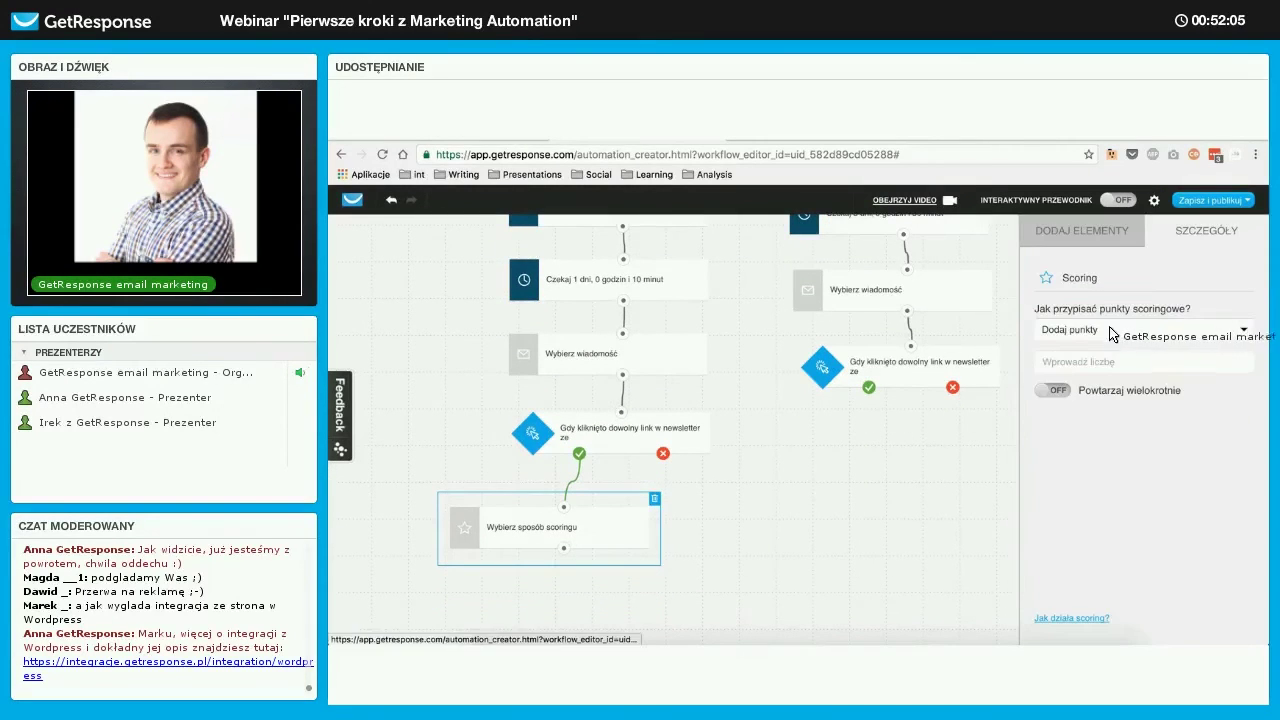
left_click(1086, 366)
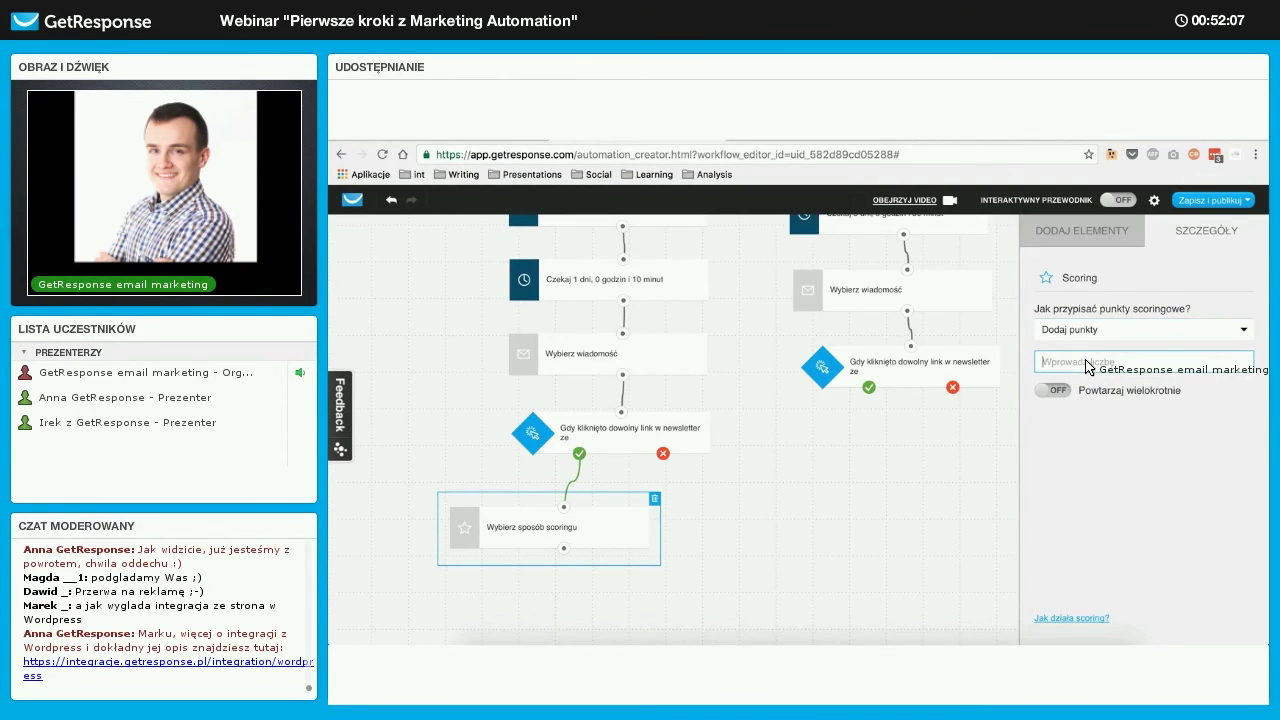
type("10")
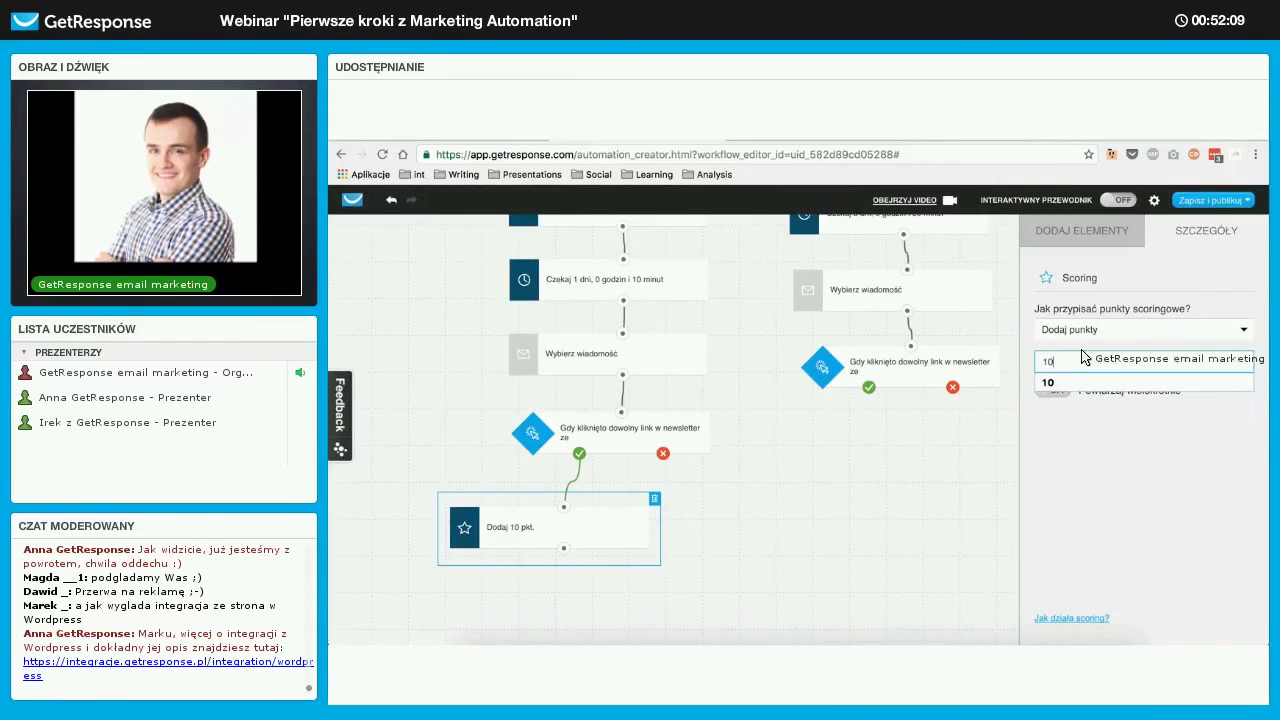
left_click(1090, 232)
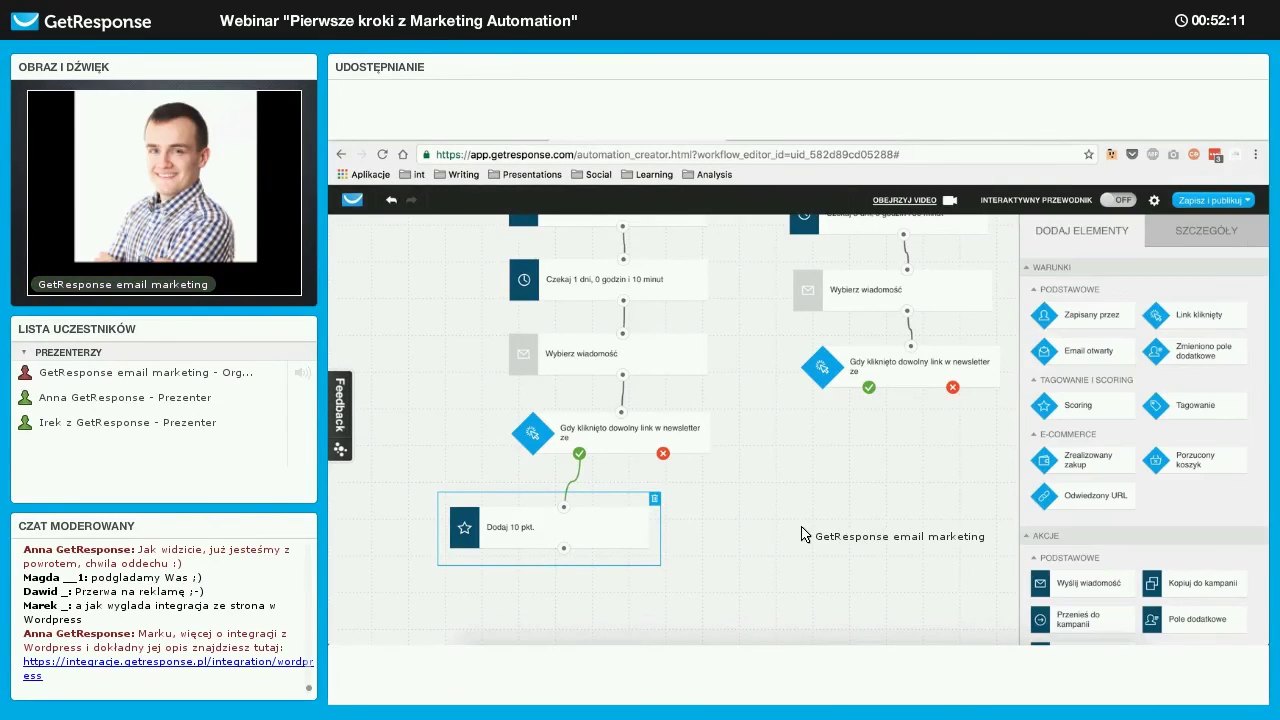
Step: Review the workflow from the Zapisany przez formularz condition down to the Dodaj 10 pkt. action
scroll(800, 535, "up", 1)
scroll(800, 535, "down", 1)
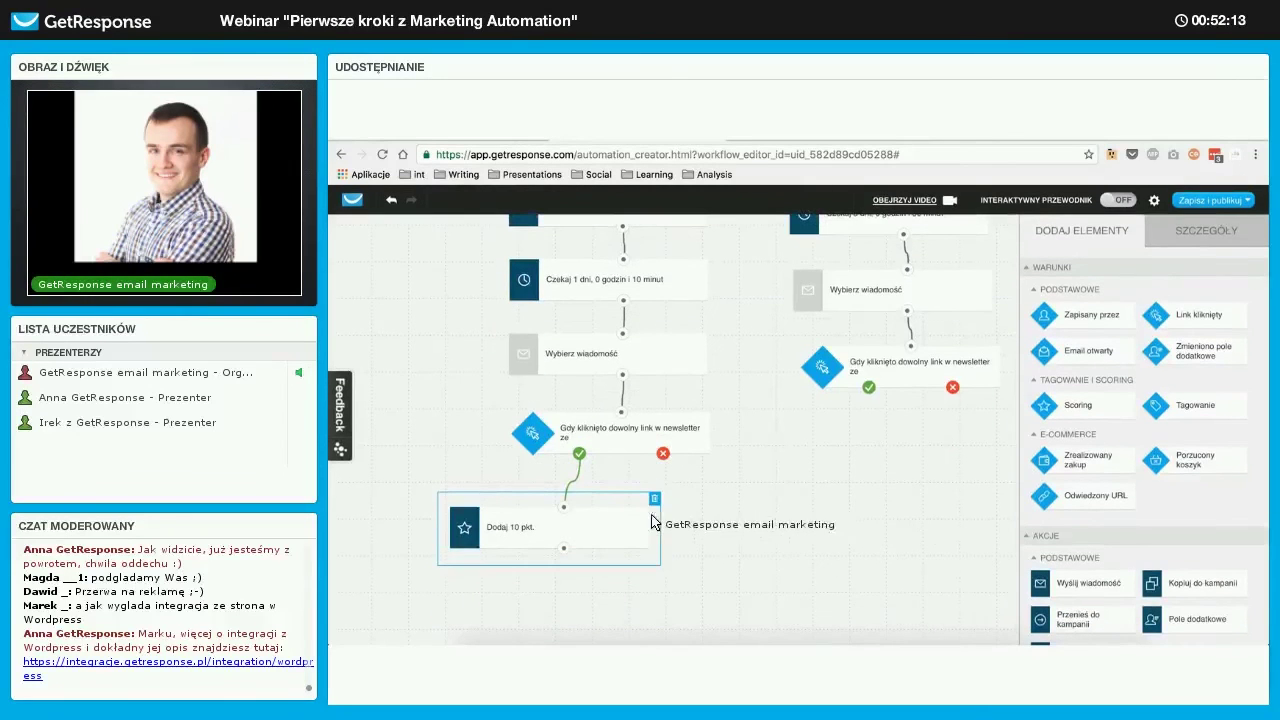
scroll(755, 521, "up", 1)
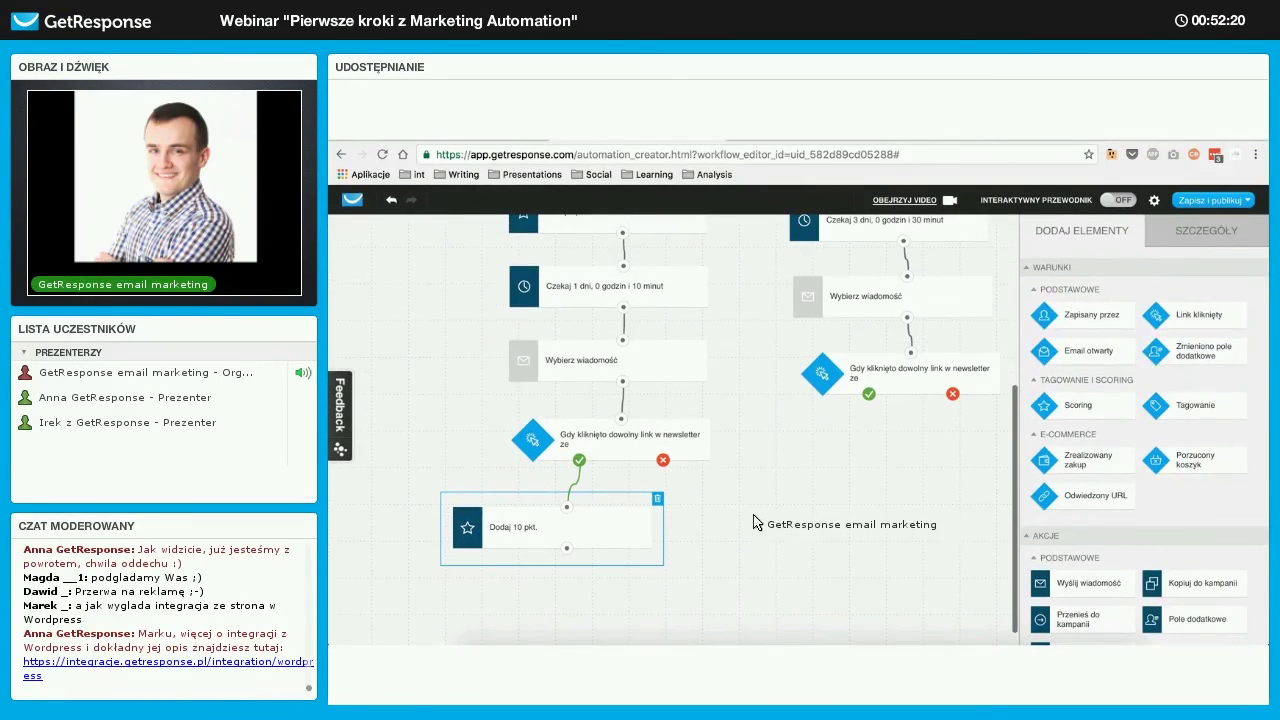
left_click(766, 521)
left_click(650, 537)
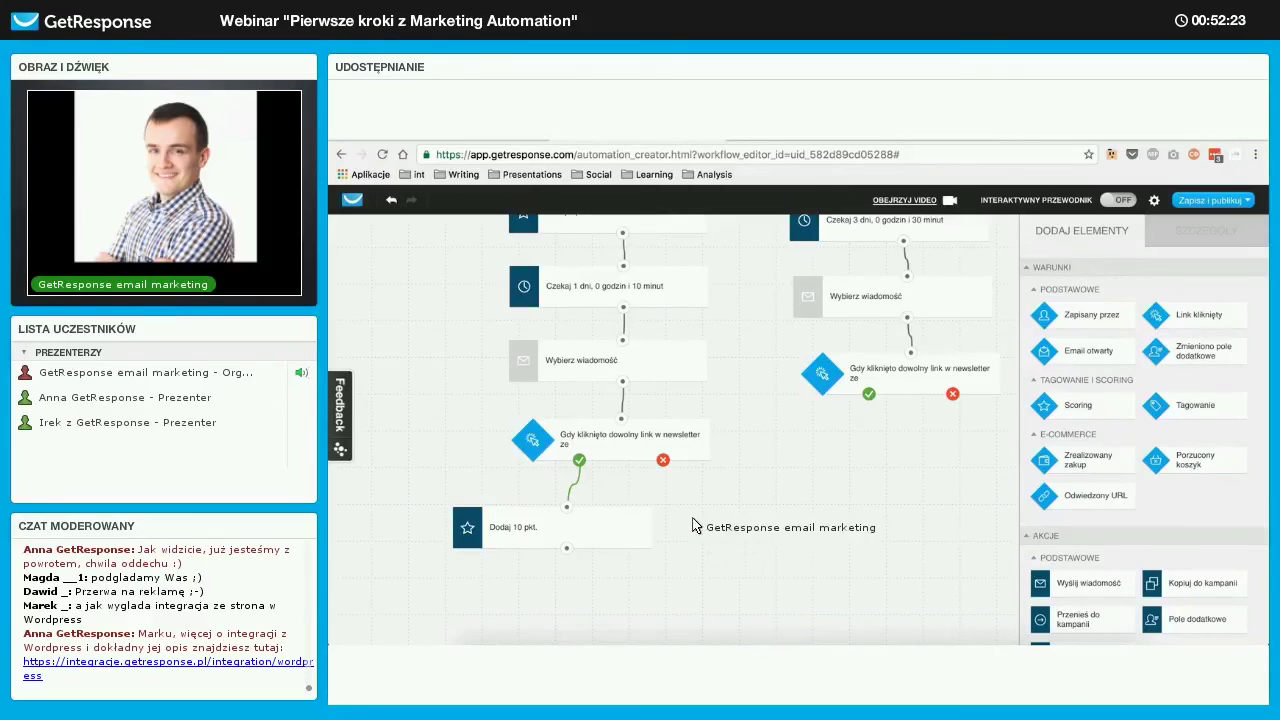
left_click(744, 512)
scroll(744, 512, "up", 5)
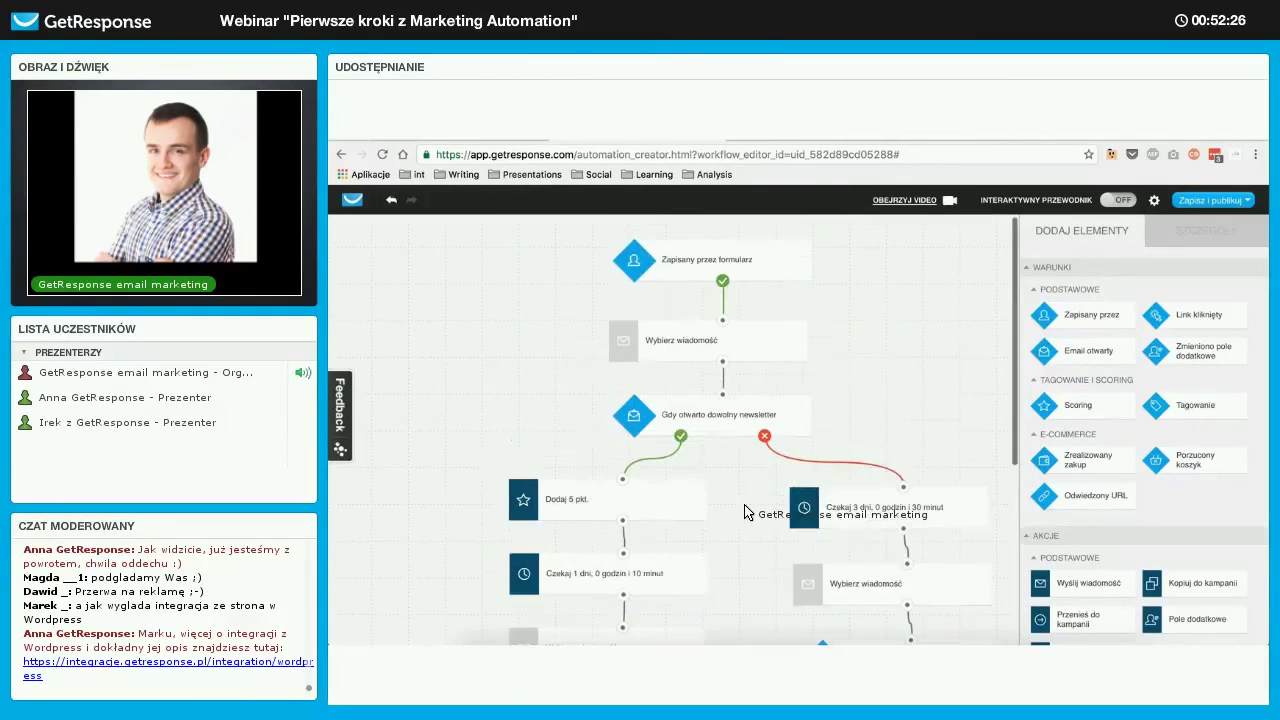
scroll(744, 512, "down", 5)
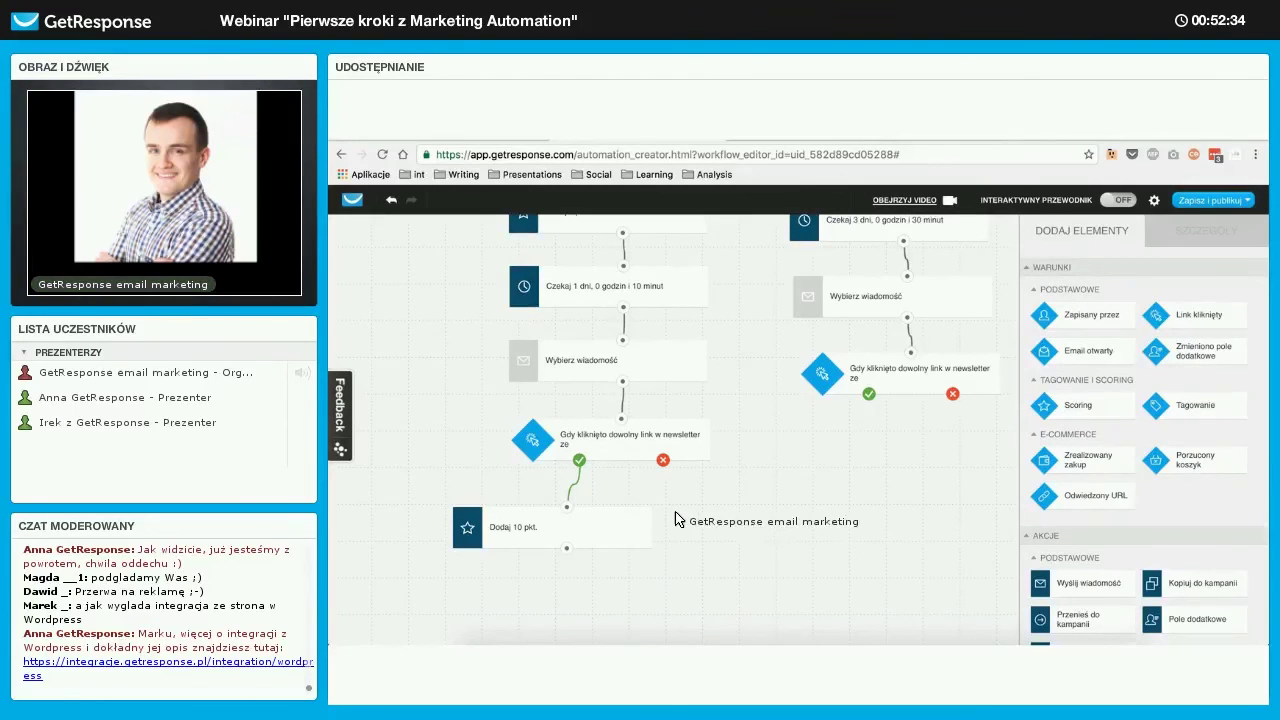
Step: Add a Czekaj action below the Dodaj 10 pkt. action and connect the two
left_click(597, 530)
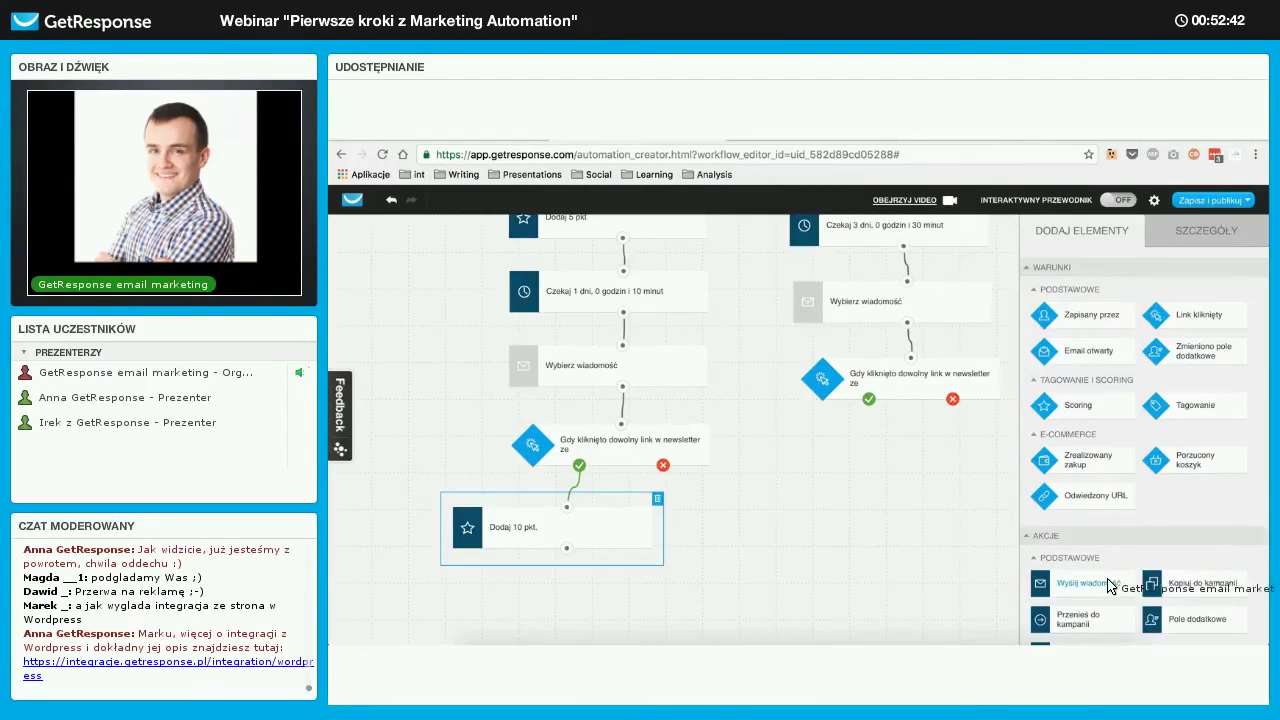
scroll(1110, 587, "down", 1)
scroll(1110, 587, "down", 1)
left_click_drag(1095, 537, 600, 578)
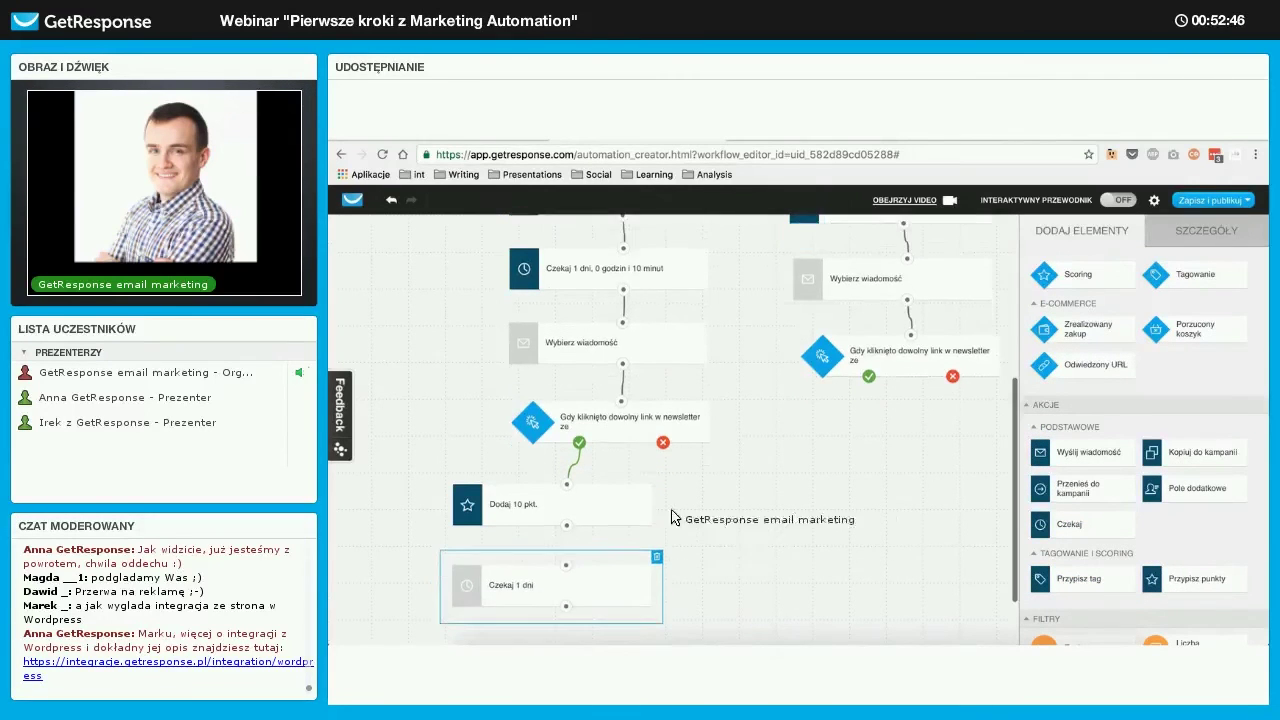
left_click_drag(567, 467, 571, 517)
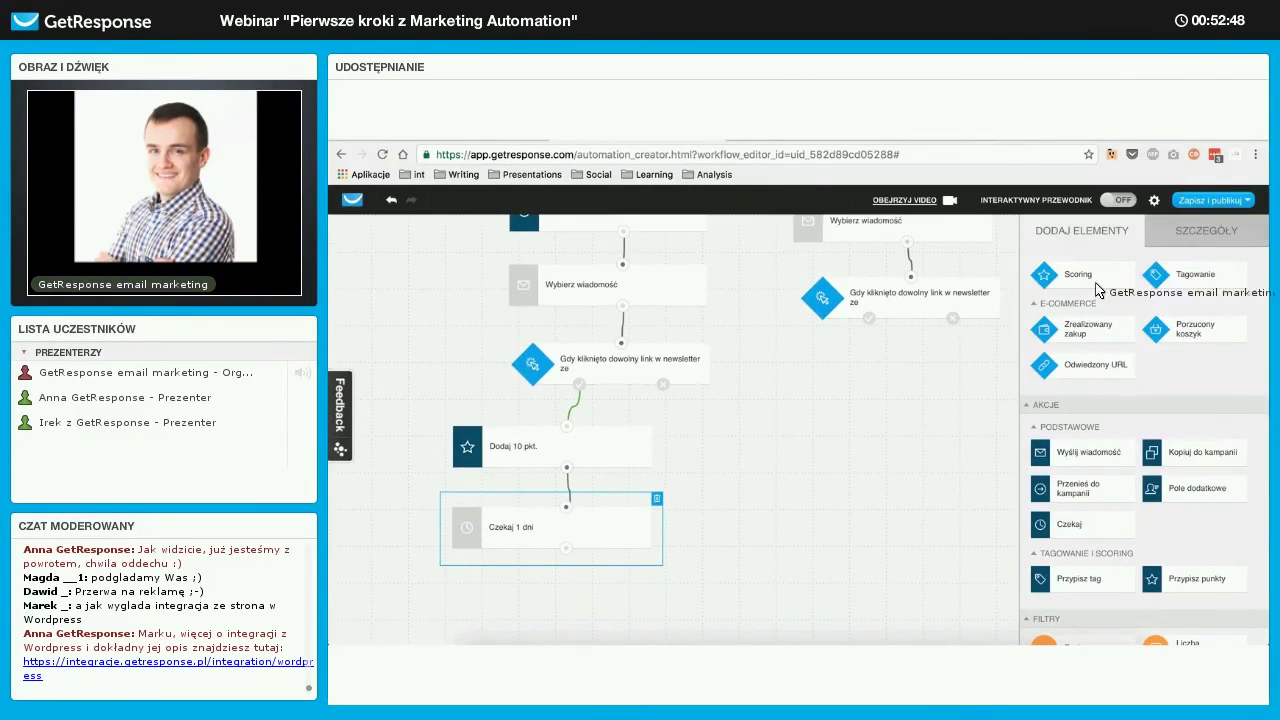
Step: Set the waiting time of the Czekaj action below Dodaj 10 pkt. to 2 days
left_click(1185, 238)
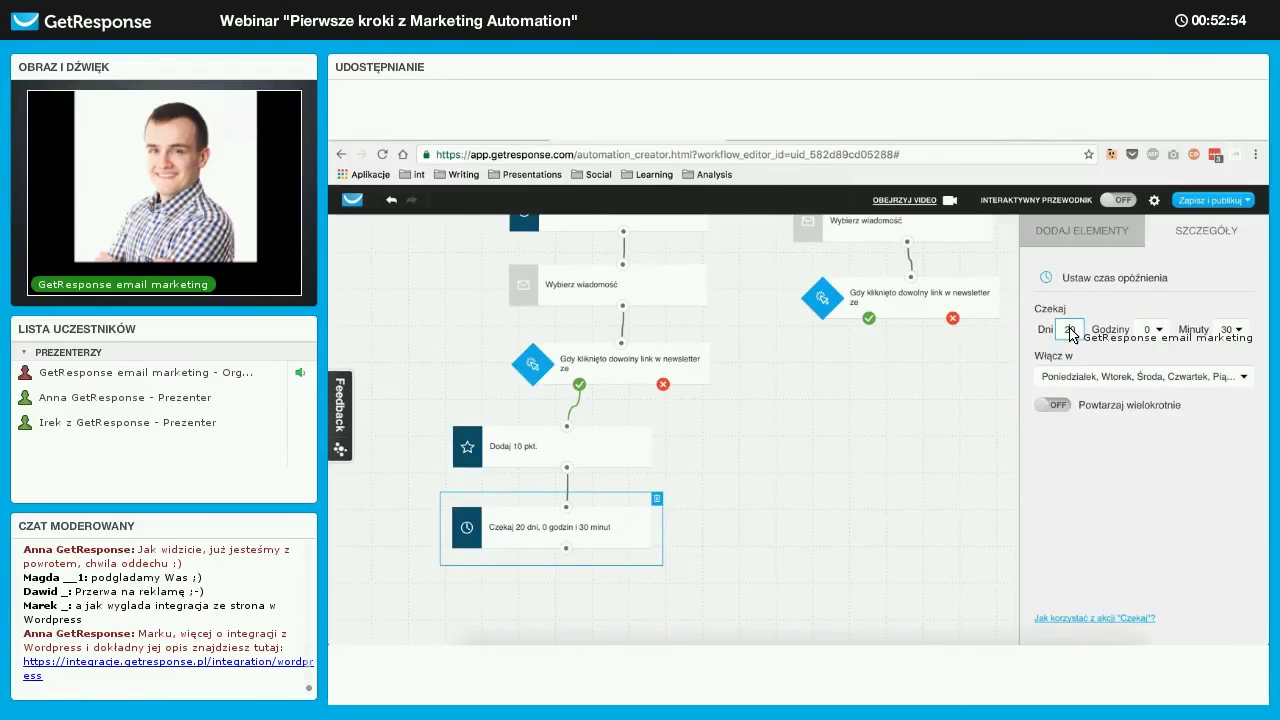
left_click(1070, 330)
type("20")
key("BackSpace")
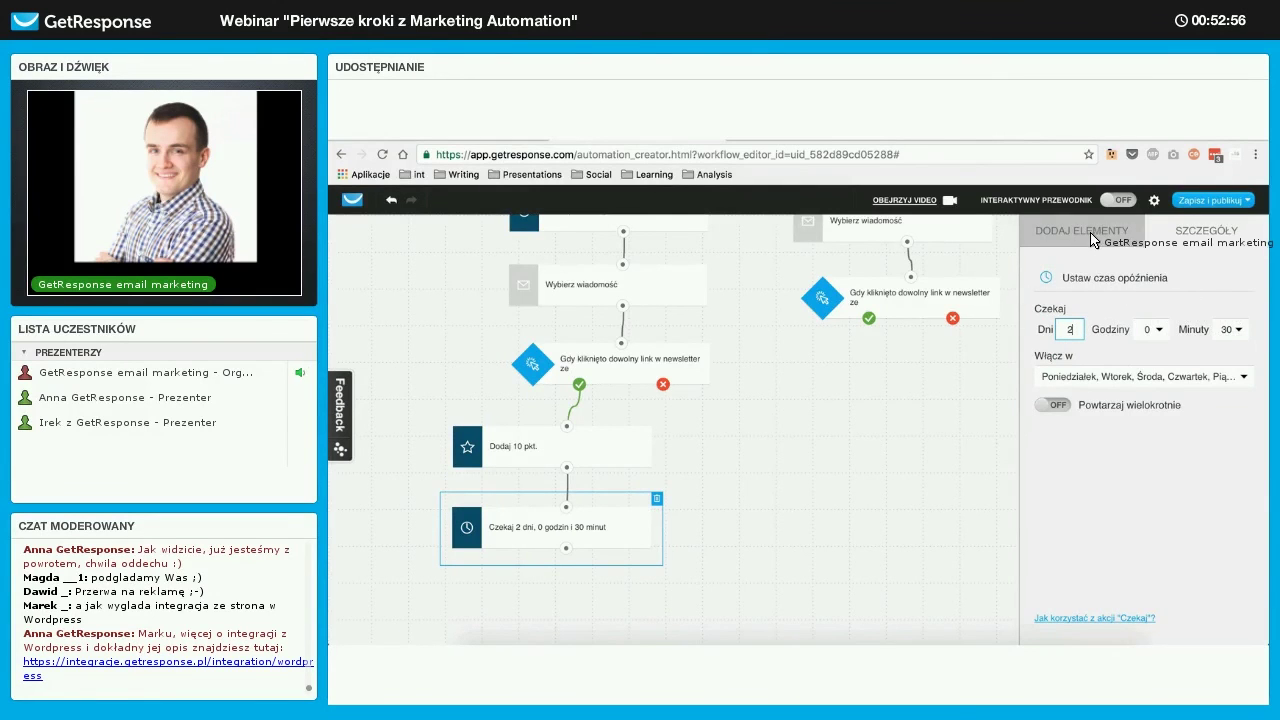
Step: Add a Wyślij wiadomość action below the 2-day Czekaj action and connect the two
left_click(1080, 232)
scroll(1010, 547, "down", 1)
left_click_drag(1045, 580, 556, 600)
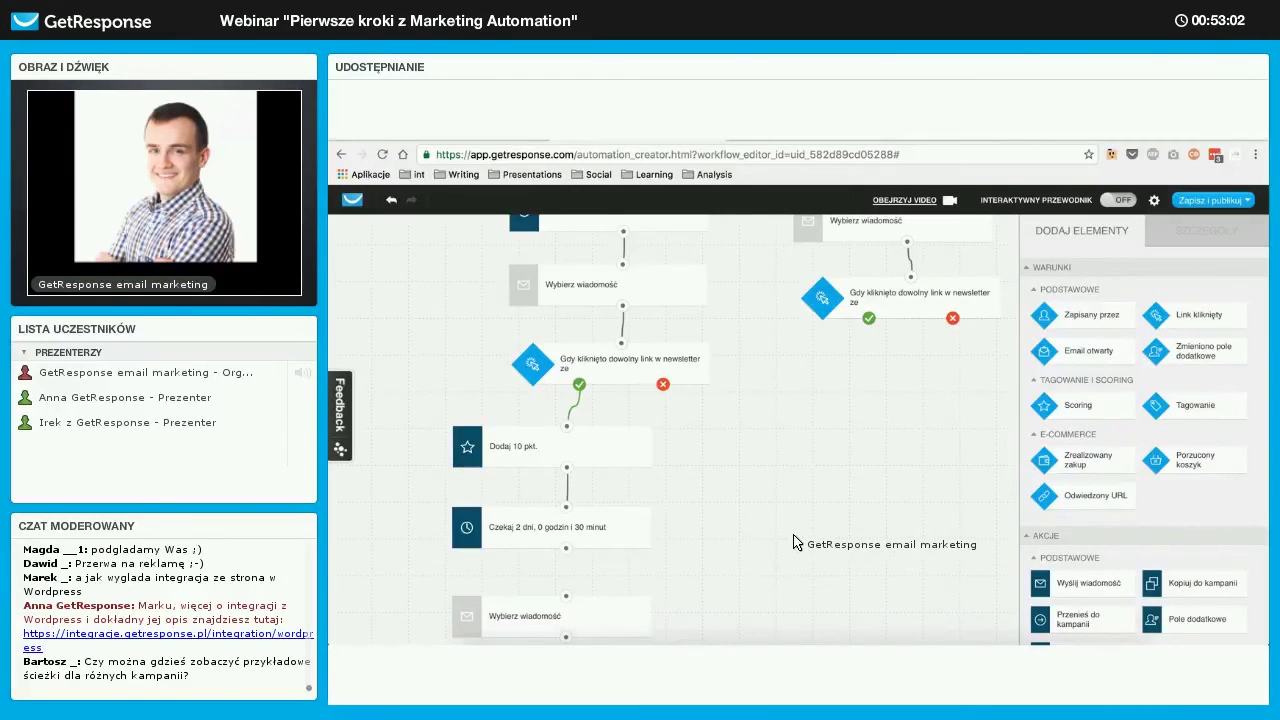
scroll(783, 540, "down", 2)
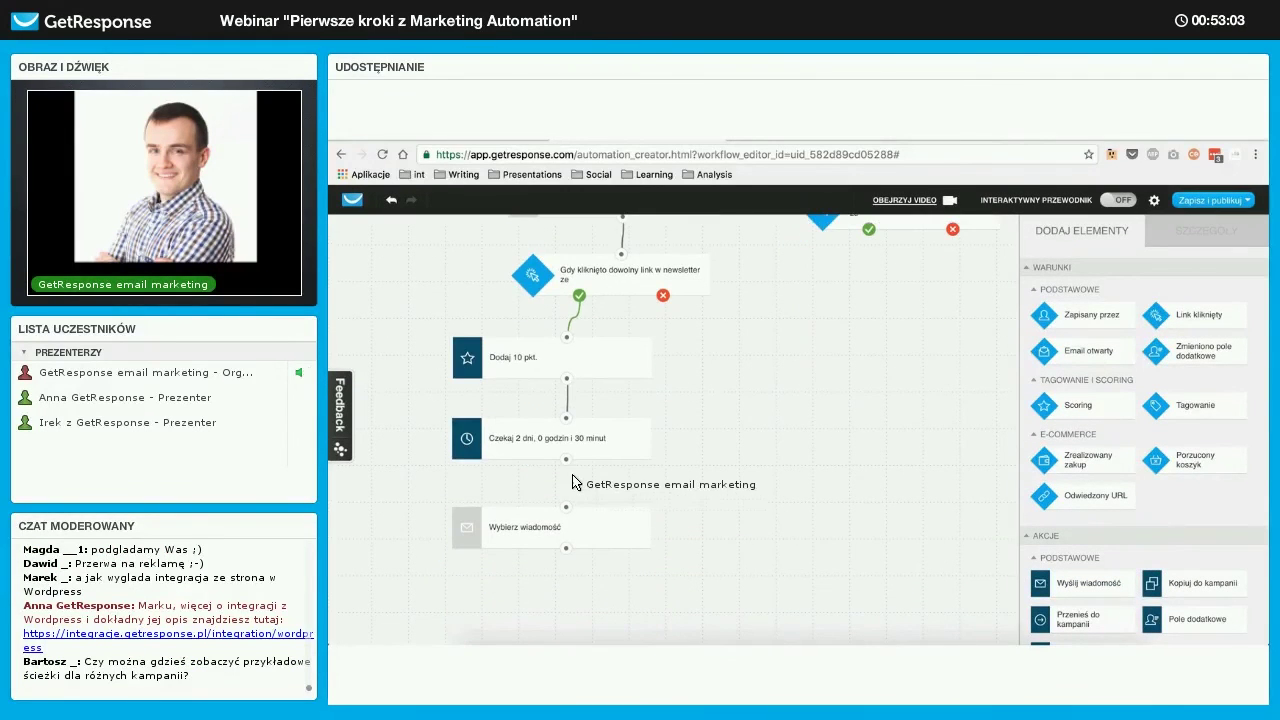
left_click(566, 509)
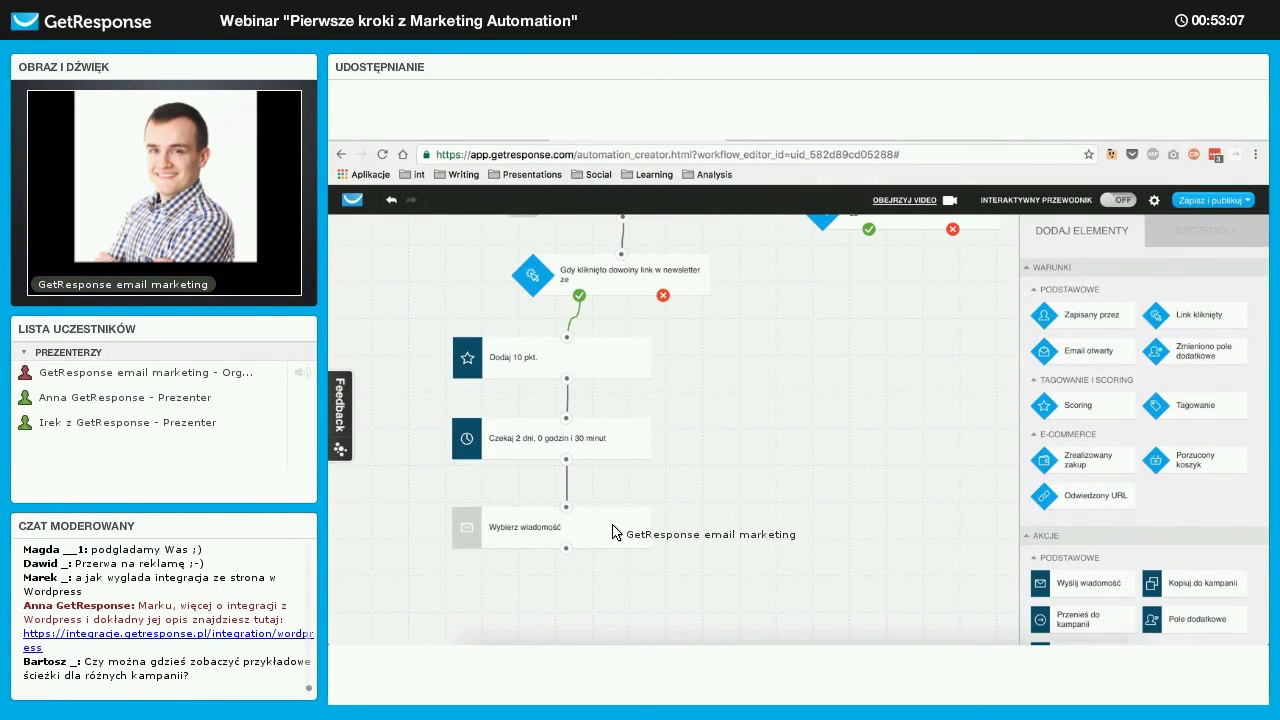
Step: Add a Link kliknięty condition below the new message action and connect the message to it
left_click(617, 524)
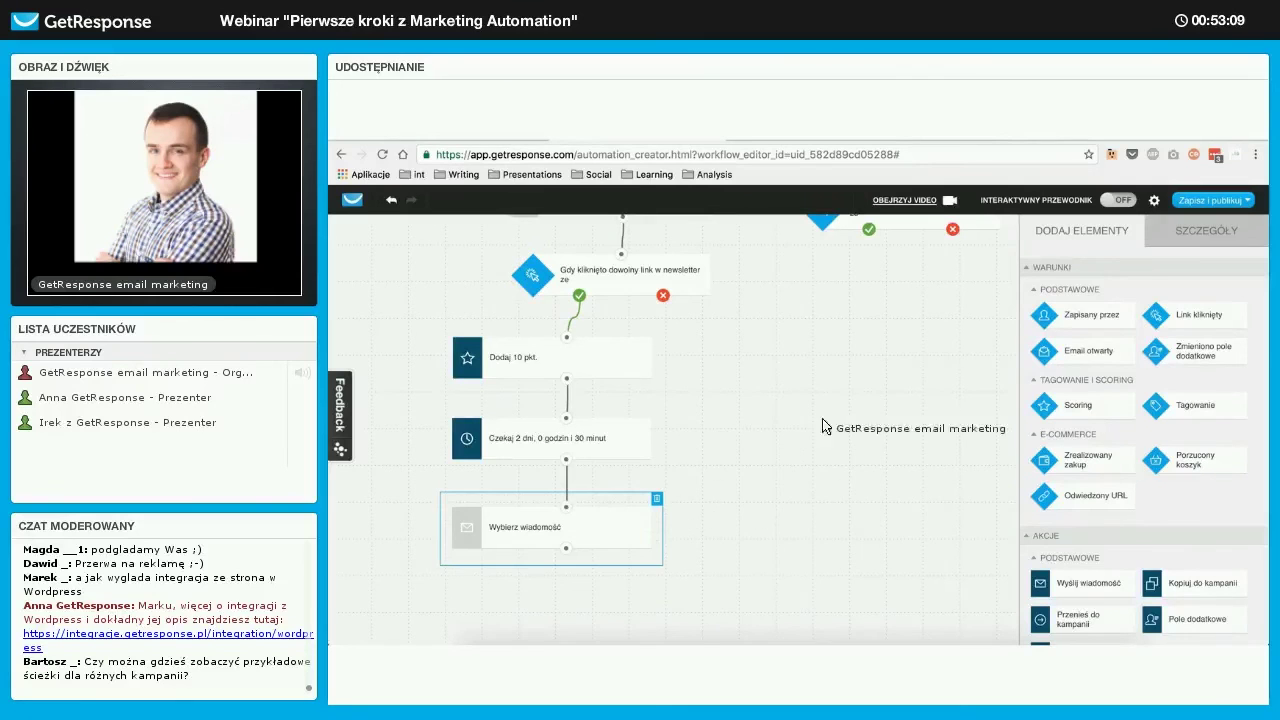
left_click_drag(1157, 326, 557, 587)
scroll(694, 560, "up", 1)
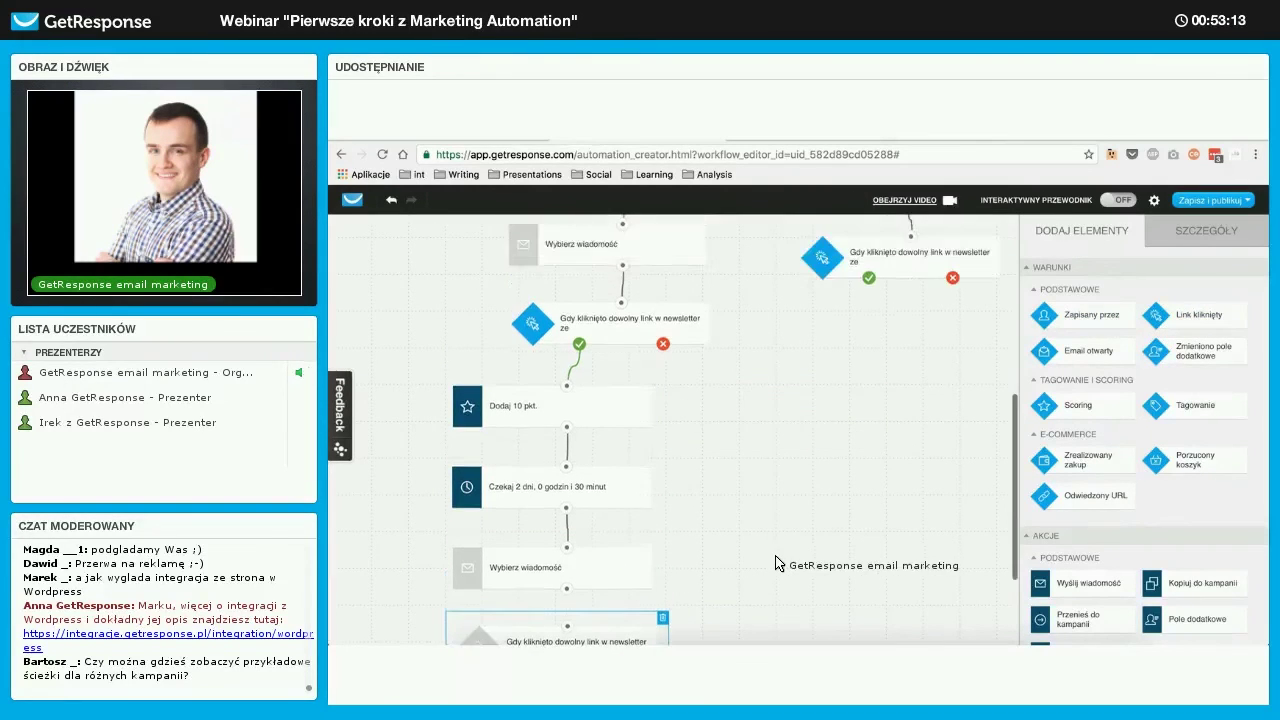
scroll(640, 525, "down", 3)
left_click_drag(567, 469, 567, 506)
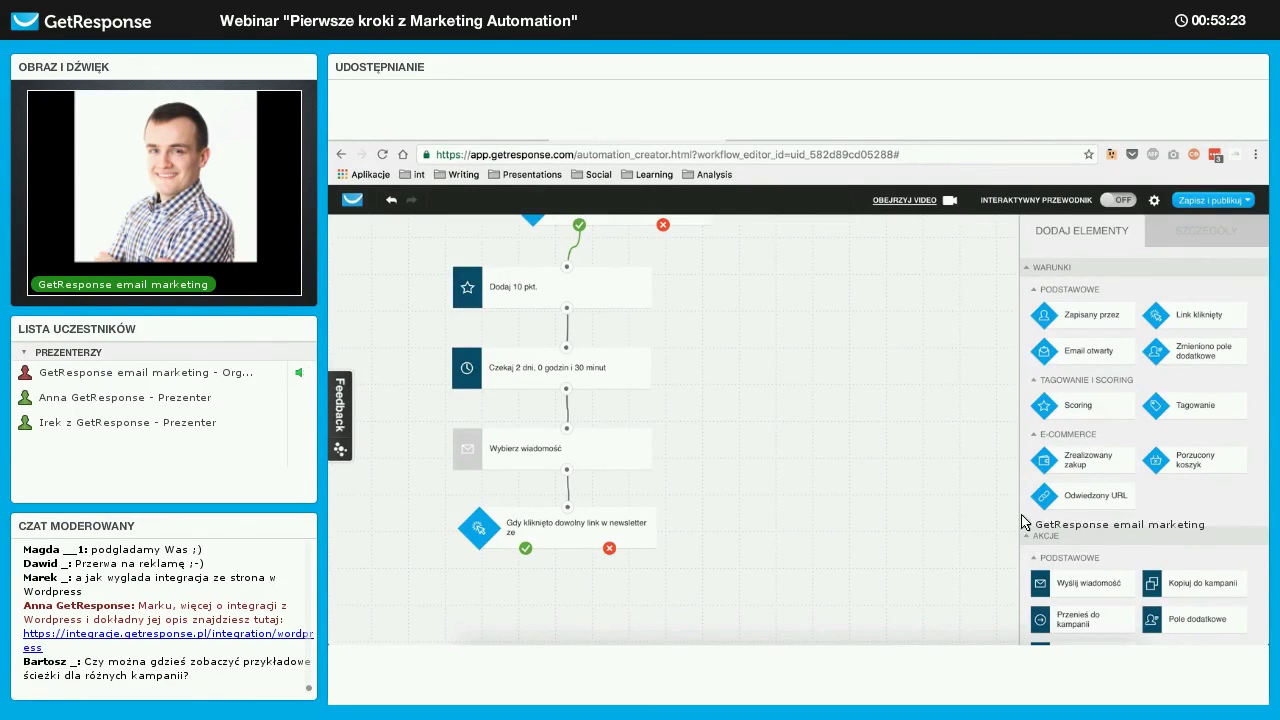
Step: Add a Przypisz tag action on the positive output of the lowest link-clicked condition and set it to assign the zainteresowani tag
scroll(1100, 590, "down", 3)
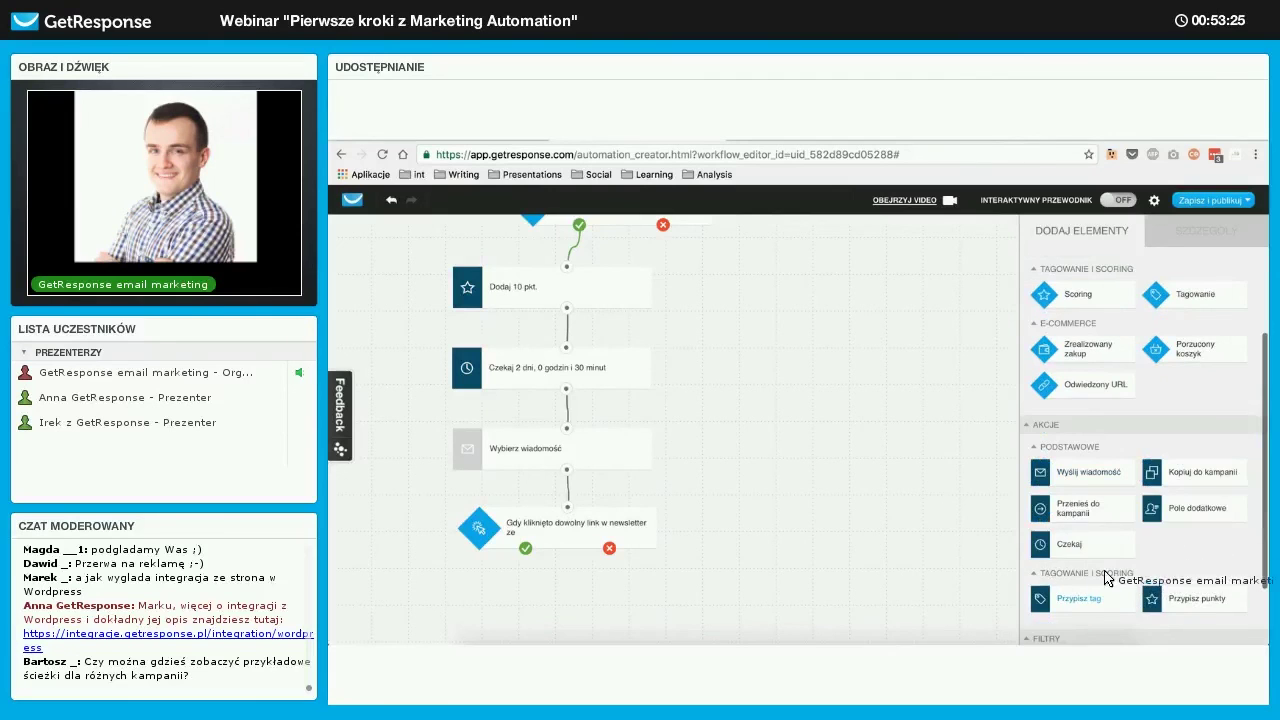
left_click_drag(806, 576, 523, 606)
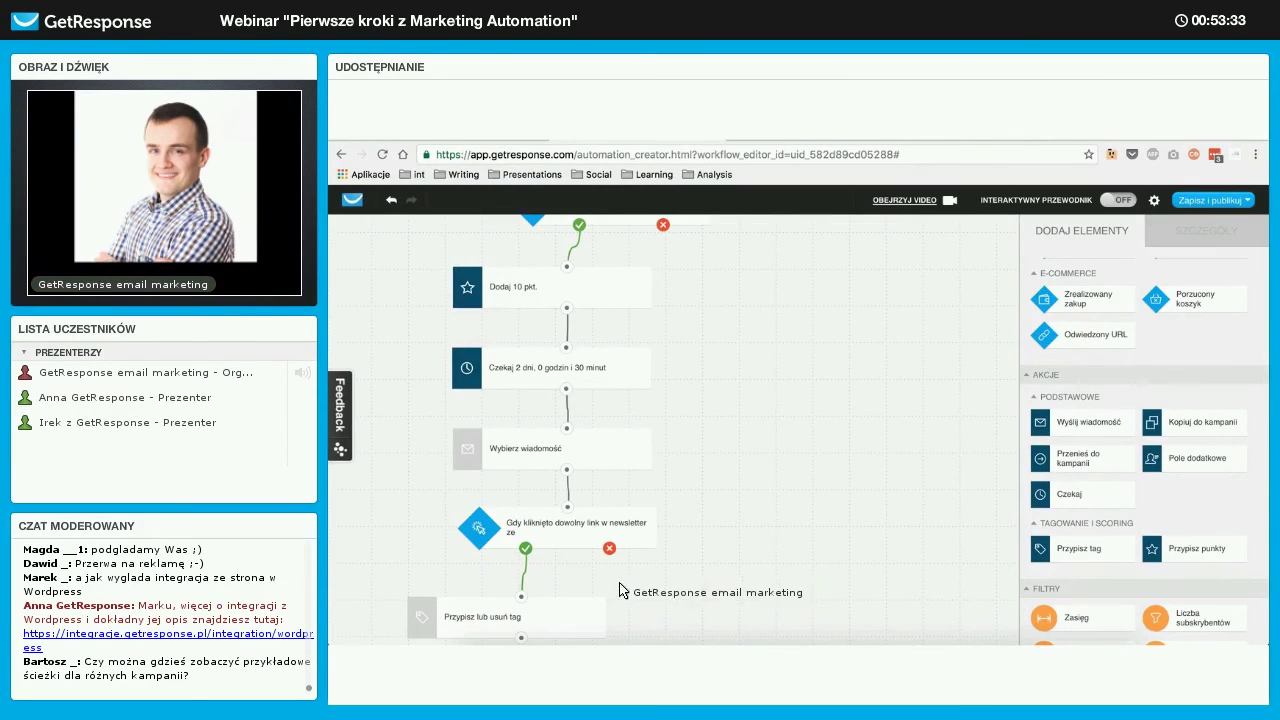
left_click(1220, 238)
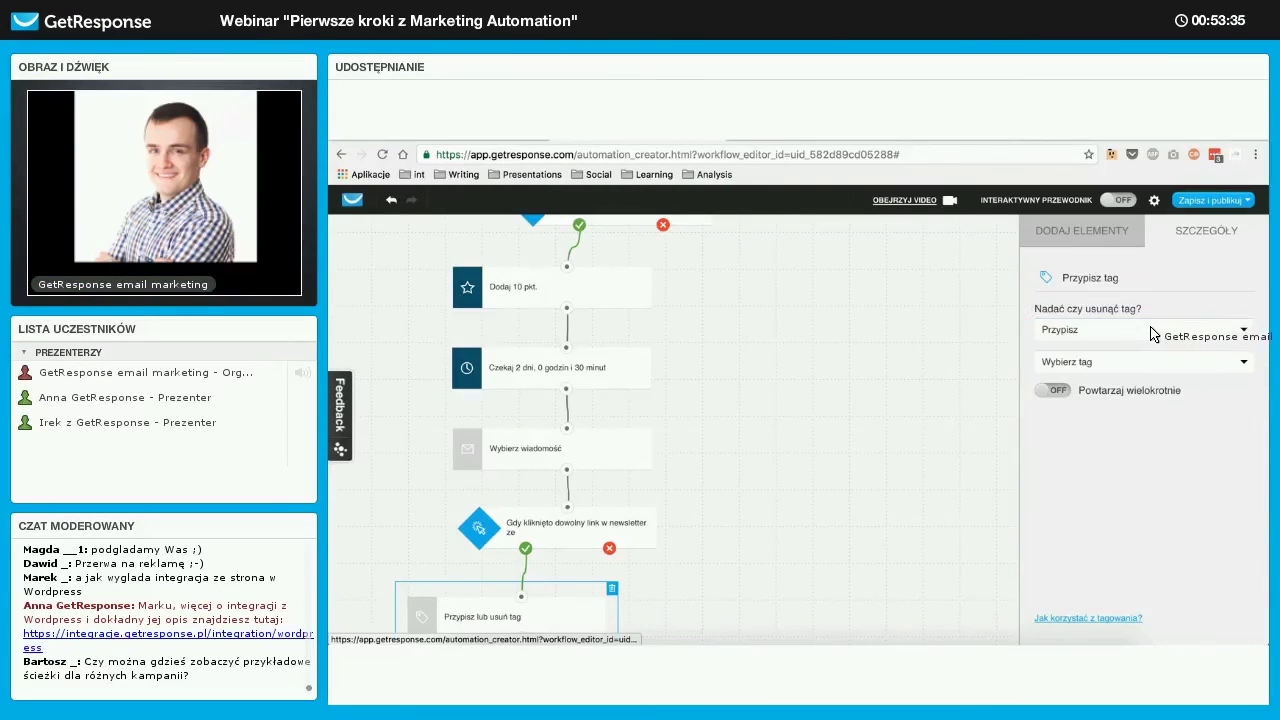
left_click(1133, 335)
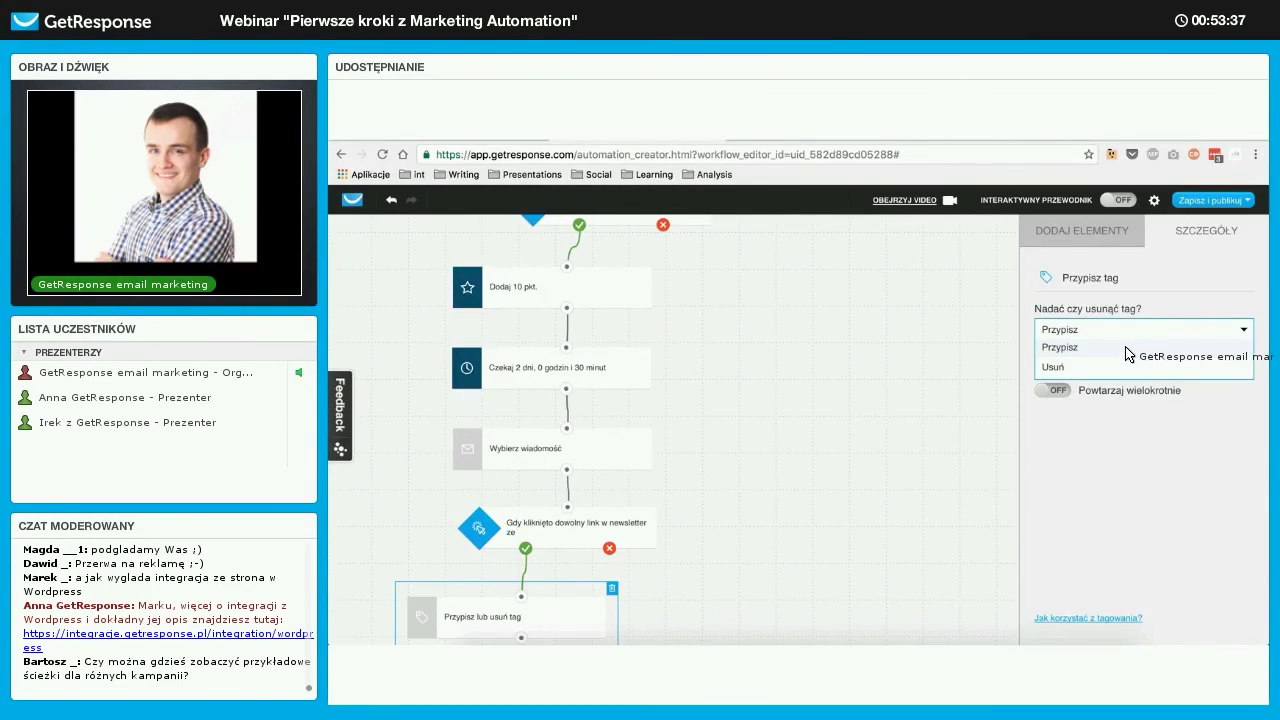
left_click(1124, 350)
left_click(1118, 364)
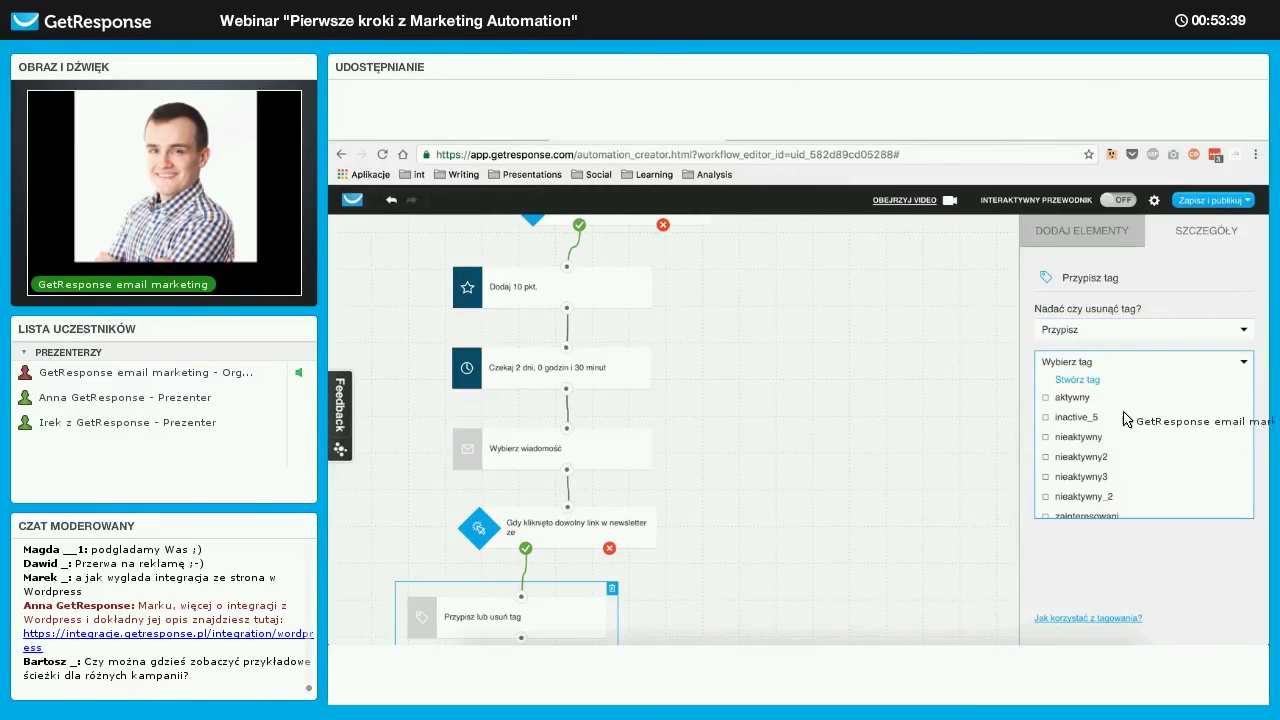
scroll(1095, 480, "down", 1)
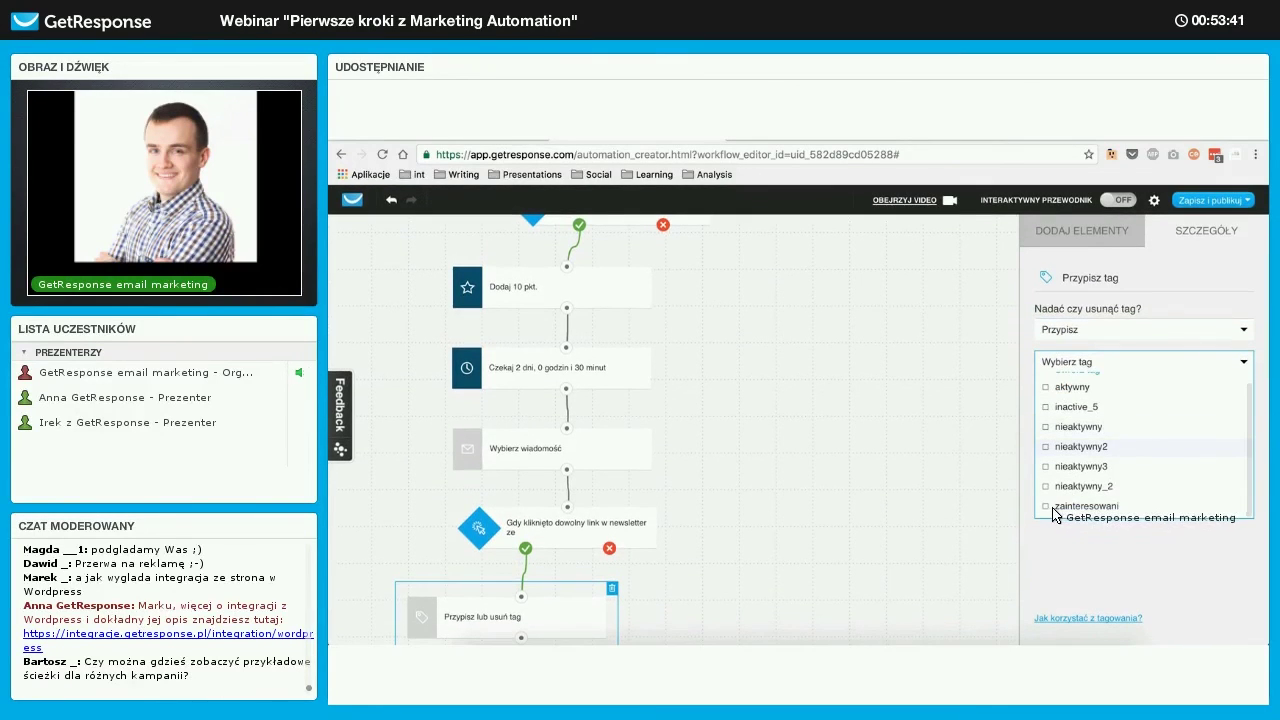
left_click(1048, 506)
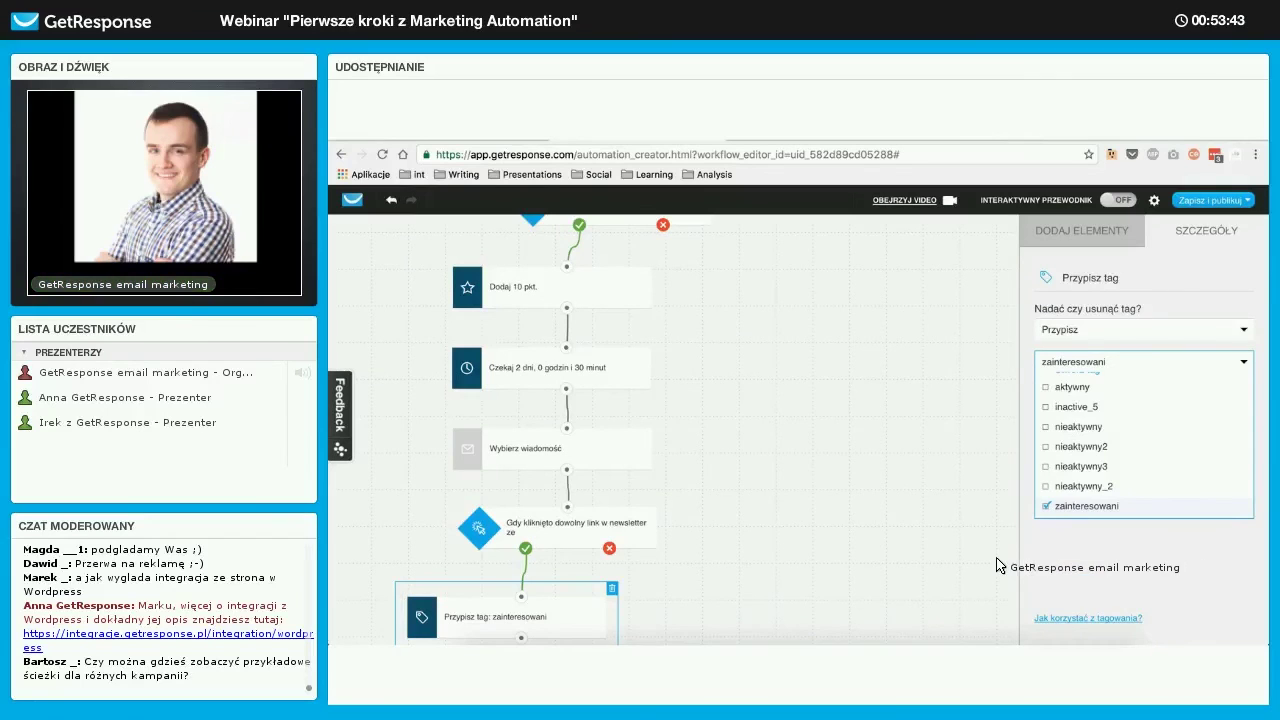
left_click(948, 522)
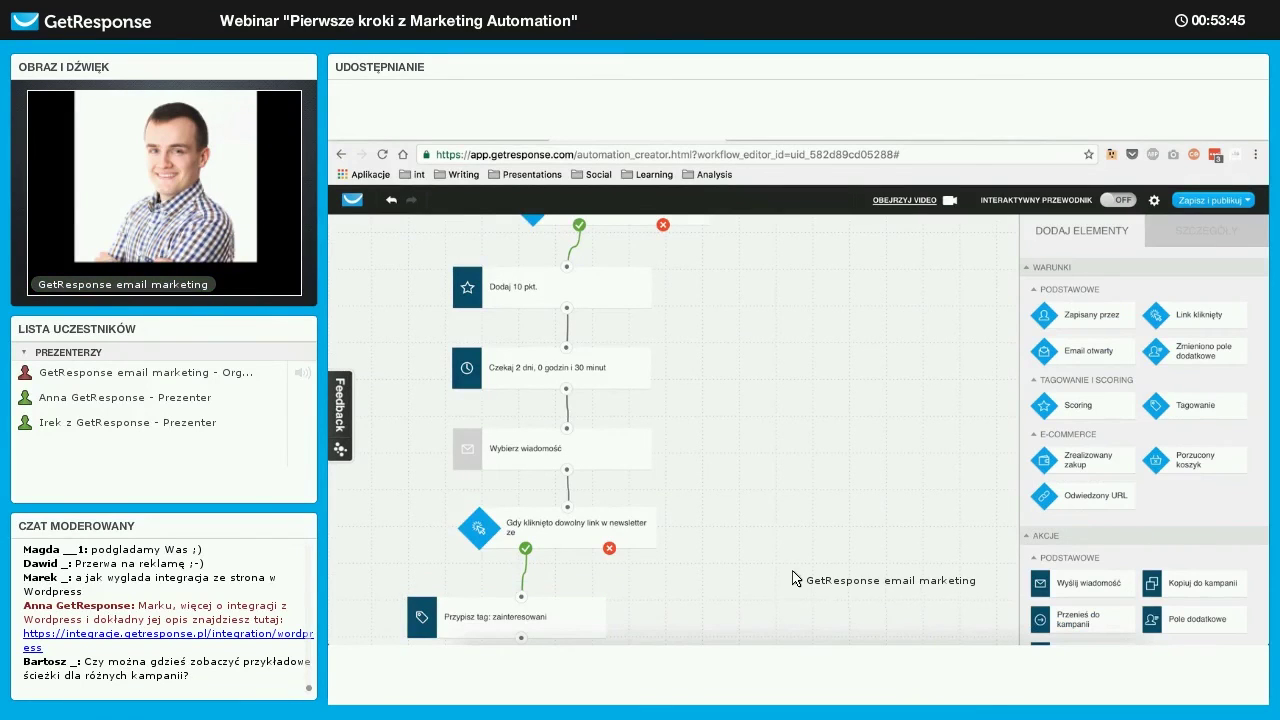
Step: Review the workflow from the Zapisany przez formularz condition down to the tagging action, along with the available elements
scroll(792, 580, "down", 1)
scroll(792, 580, "down", 1)
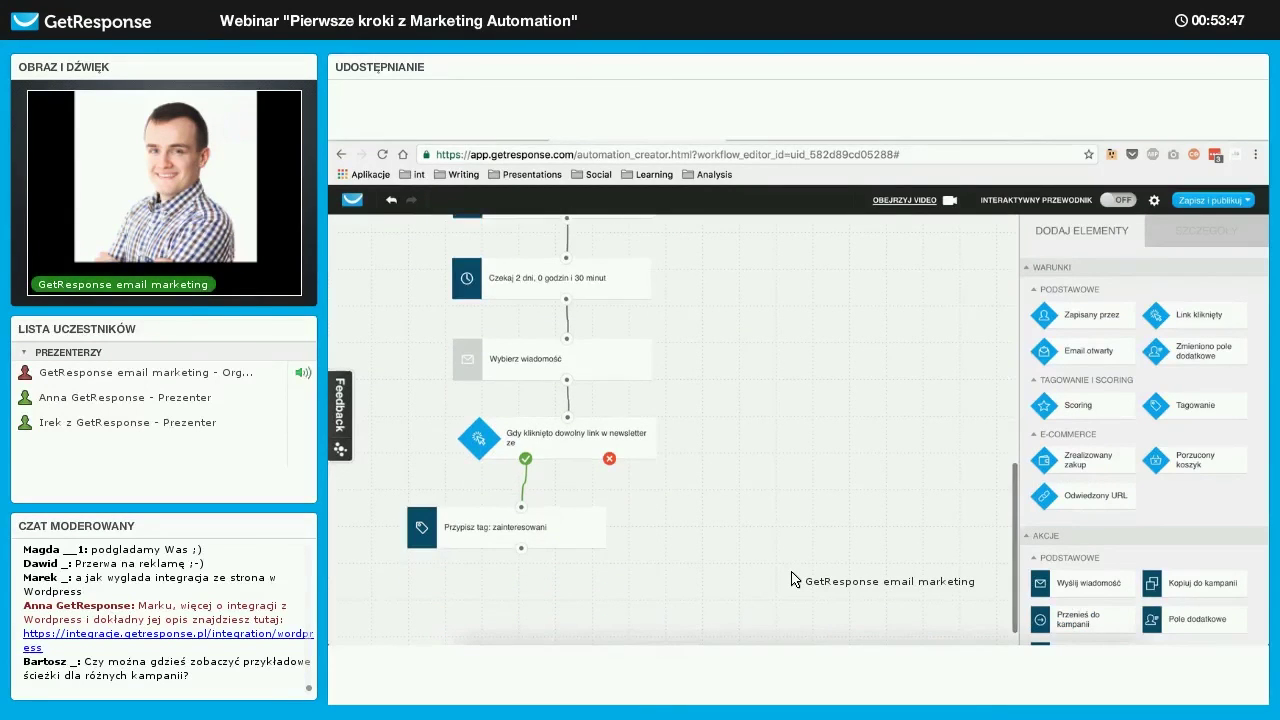
scroll(792, 580, "up", 6)
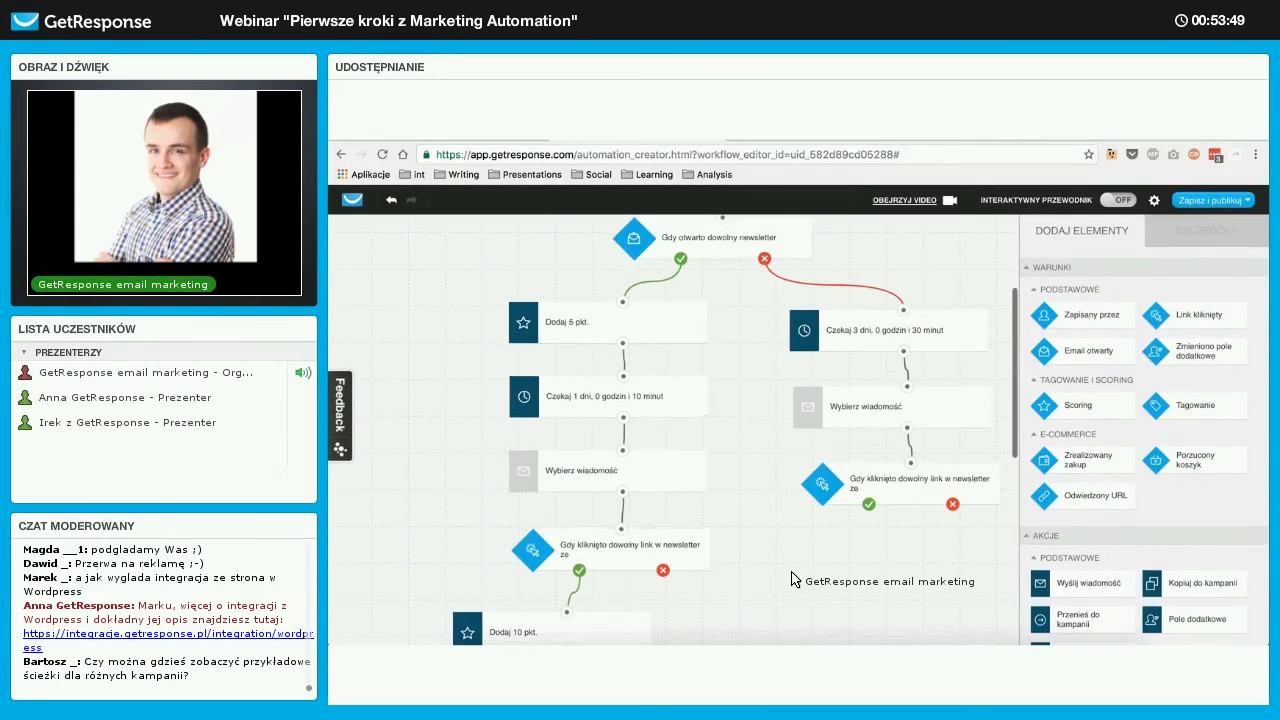
scroll(800, 570, "up", 3)
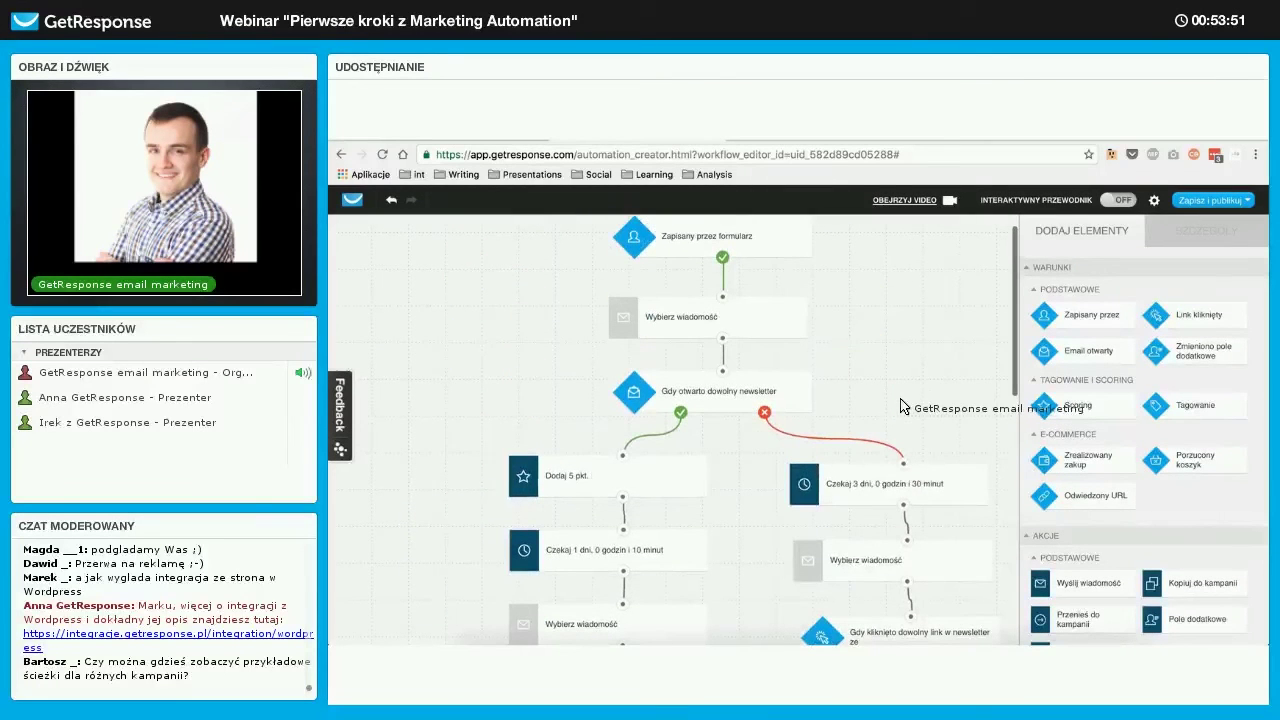
scroll(900, 404, "down", 1)
scroll(888, 404, "up", 2)
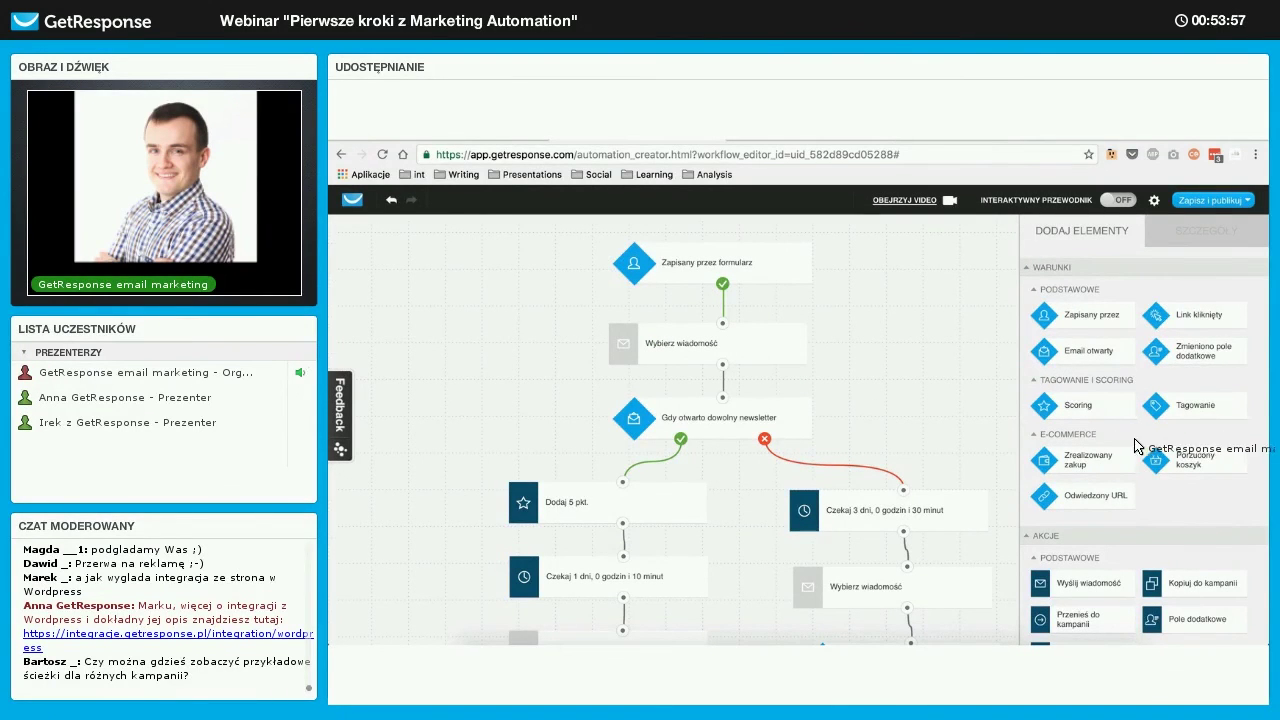
scroll(1142, 441, "down", 4)
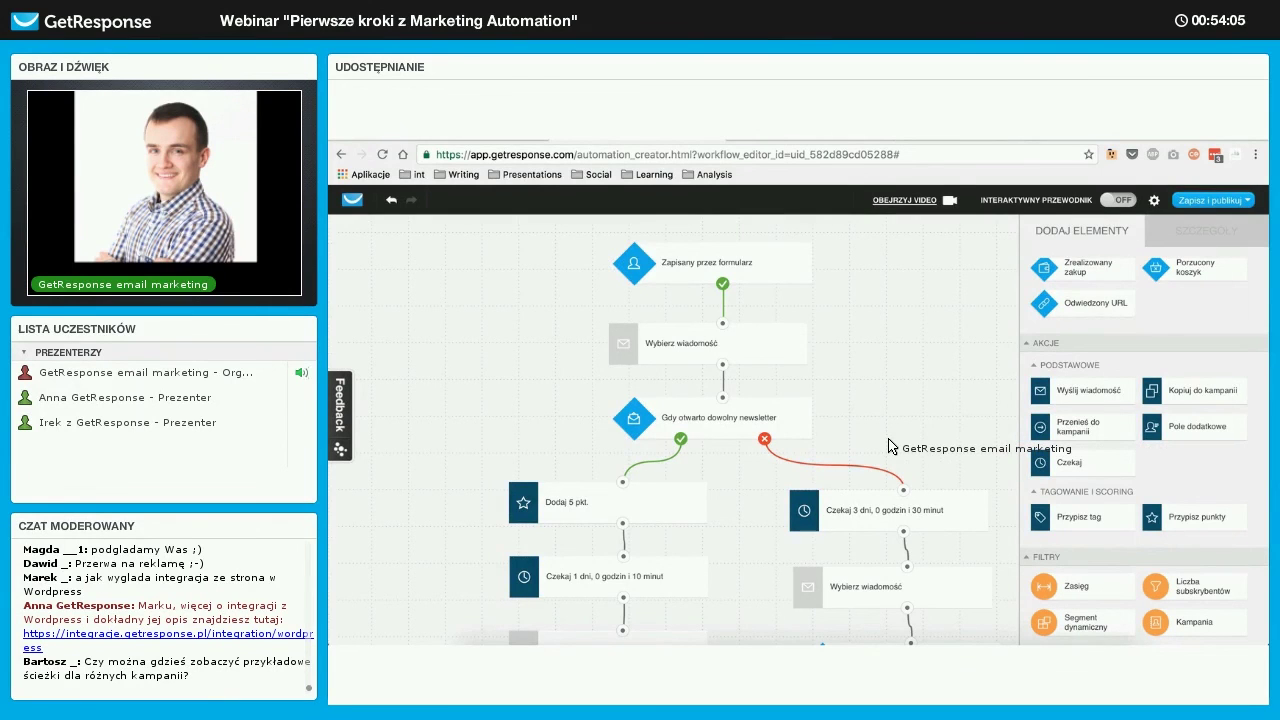
scroll(888, 446, "down", 10)
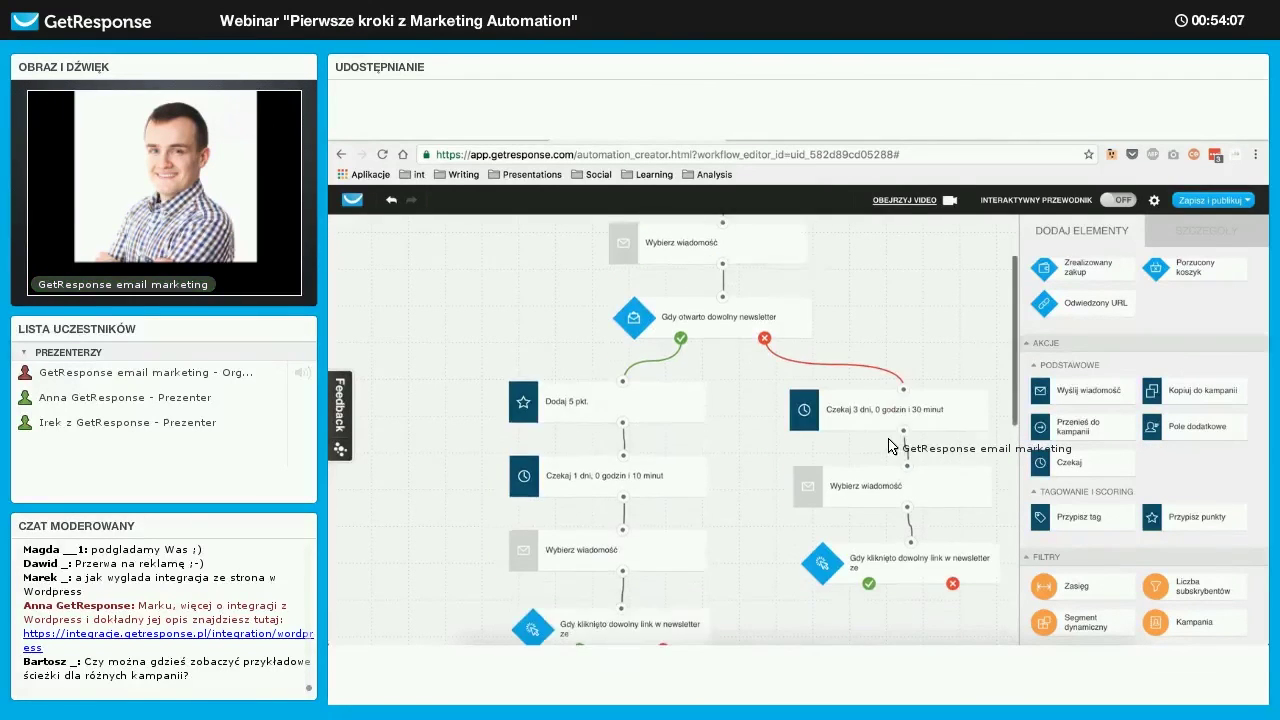
scroll(889, 446, "down", 5)
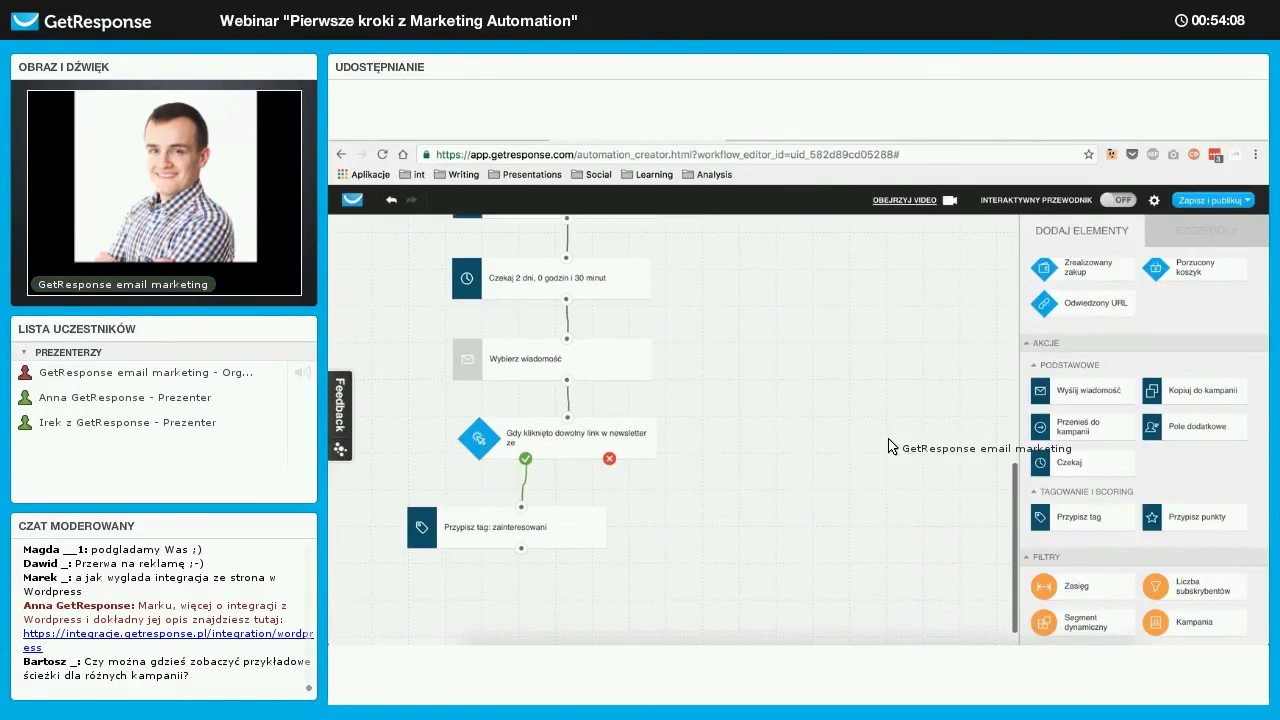
scroll(920, 450, "up", 15)
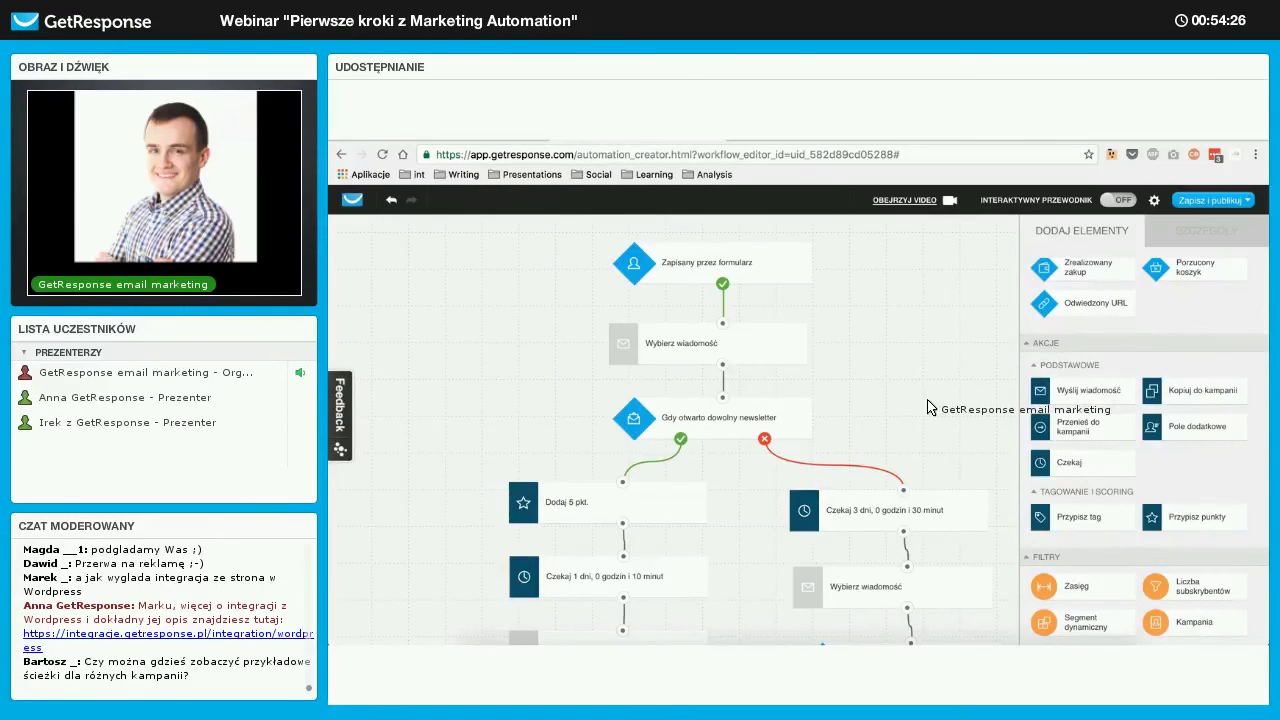
scroll(928, 408, "down", 10)
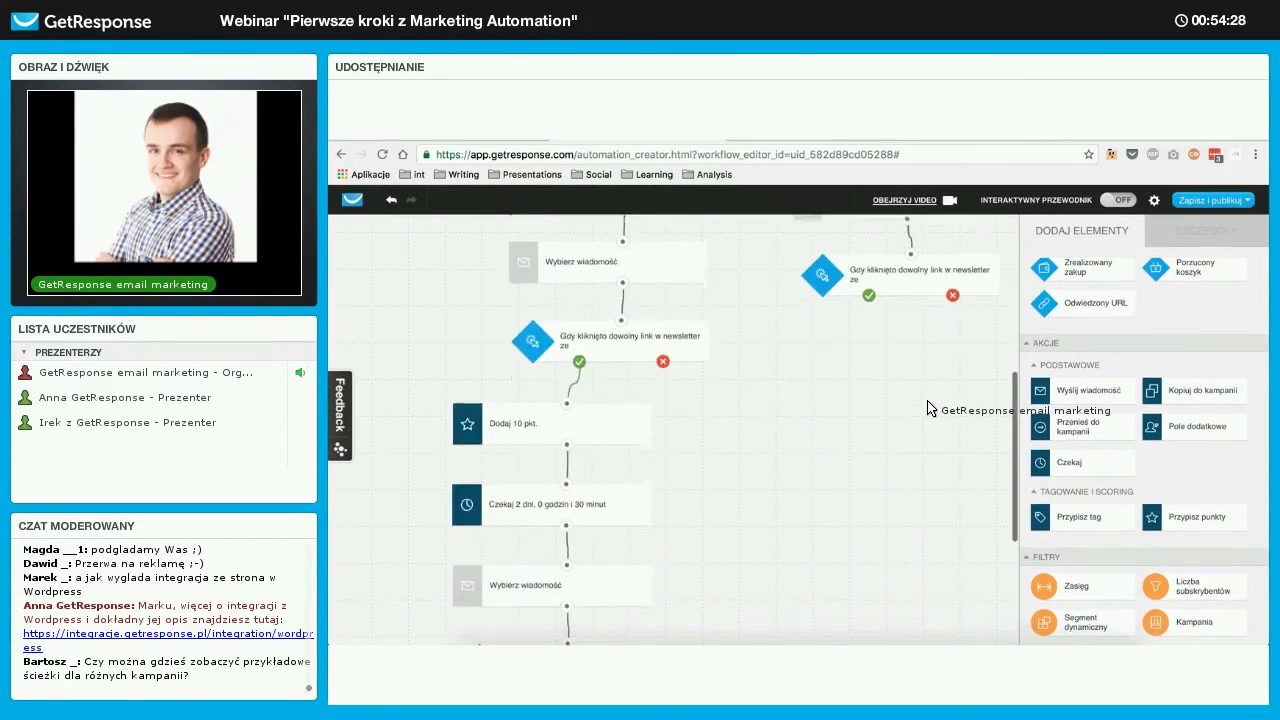
scroll(928, 408, "up", 3)
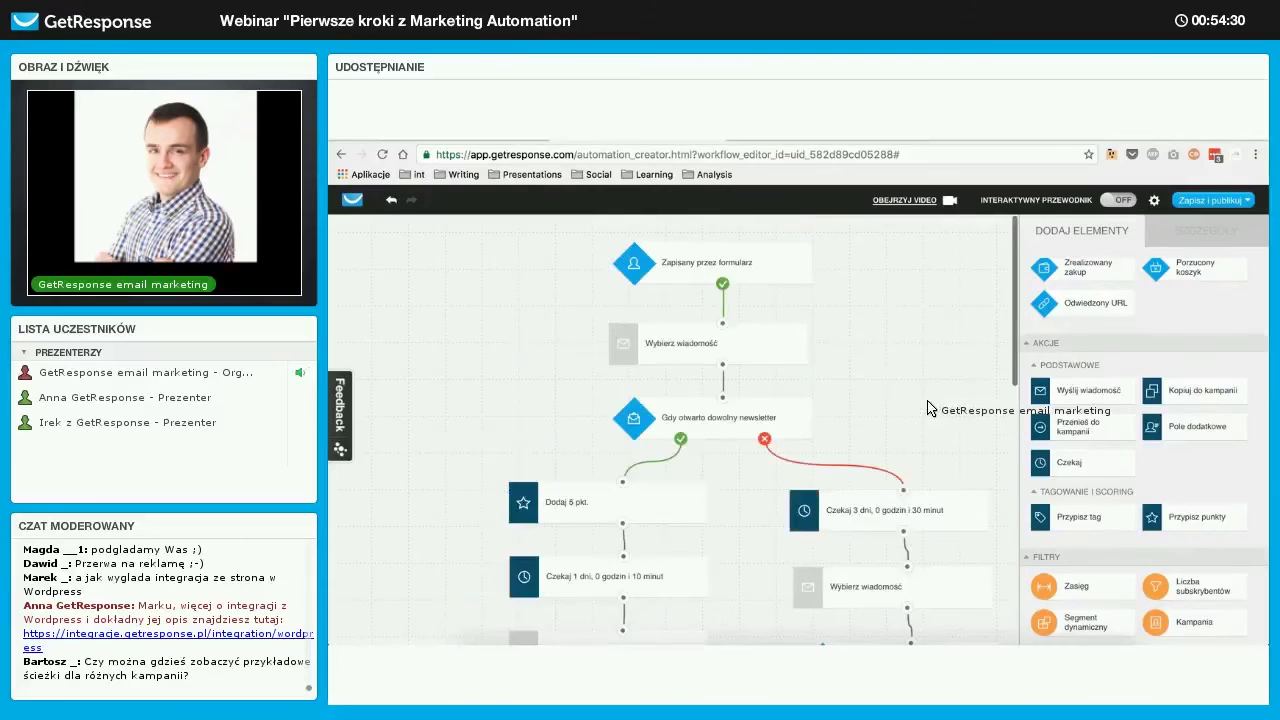
scroll(928, 408, "down", 10)
scroll(928, 408, "up", 10)
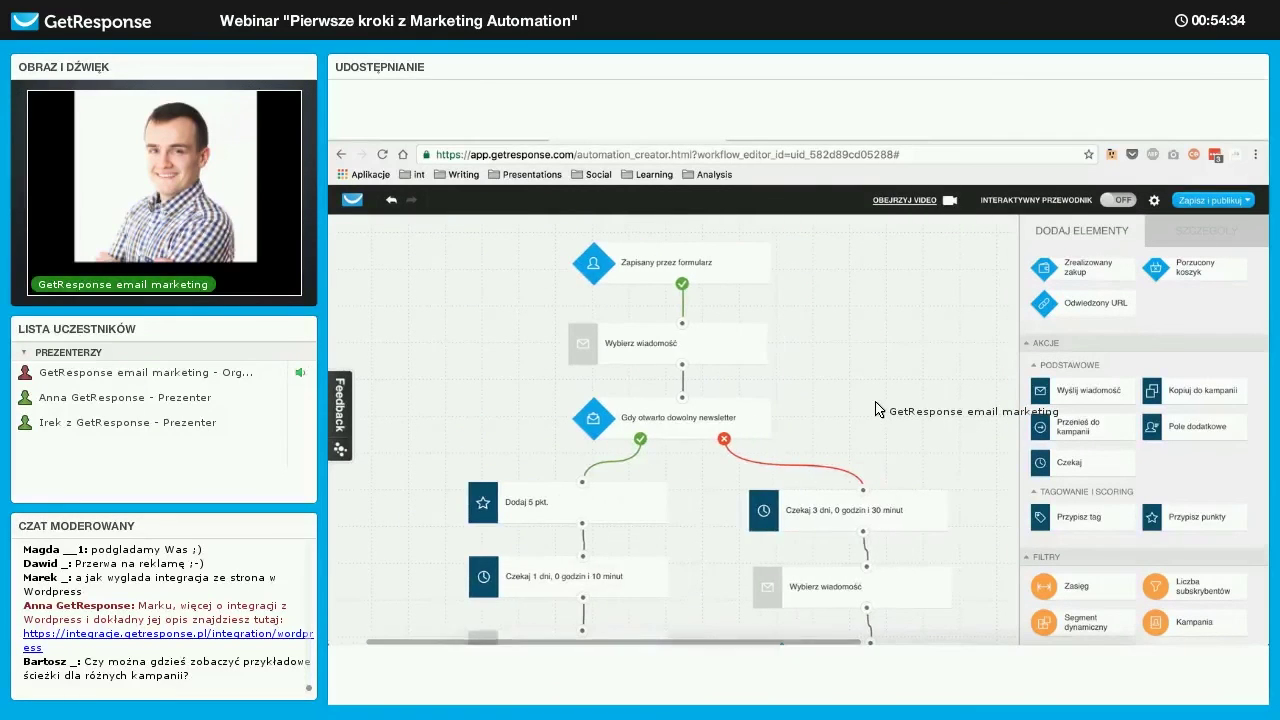
scroll(875, 410, "down", 10)
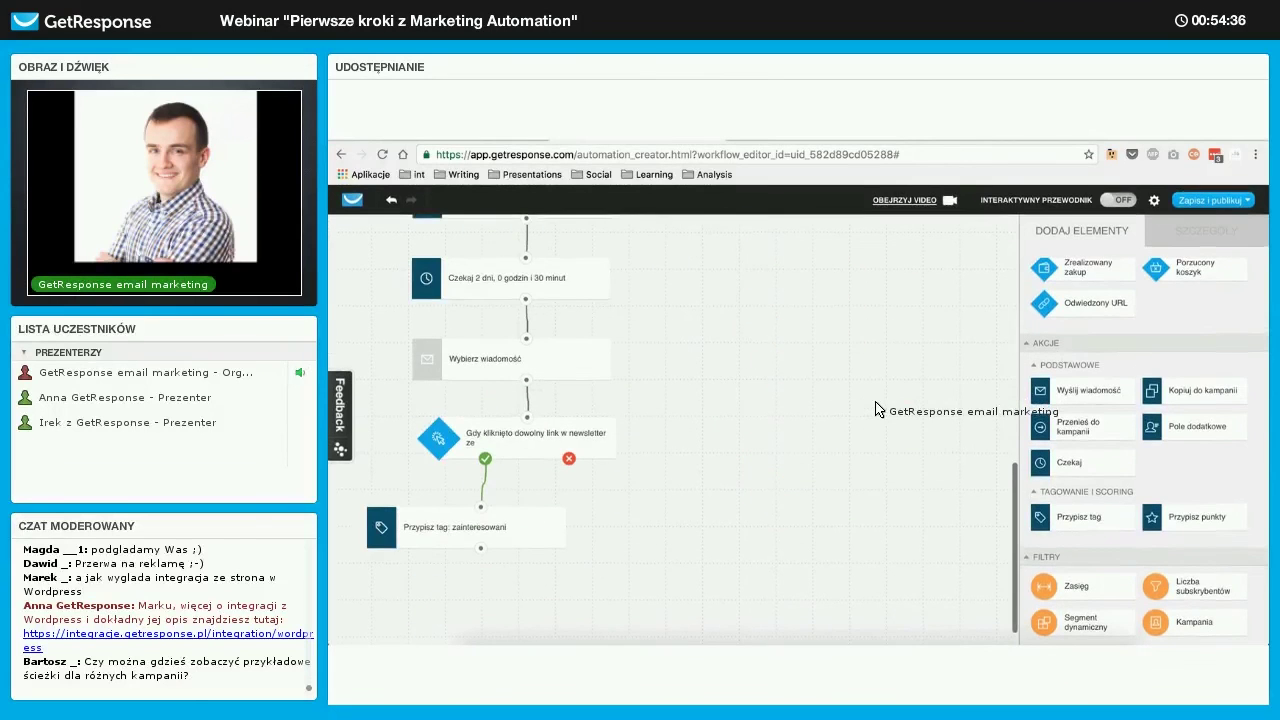
scroll(875, 410, "up", 10)
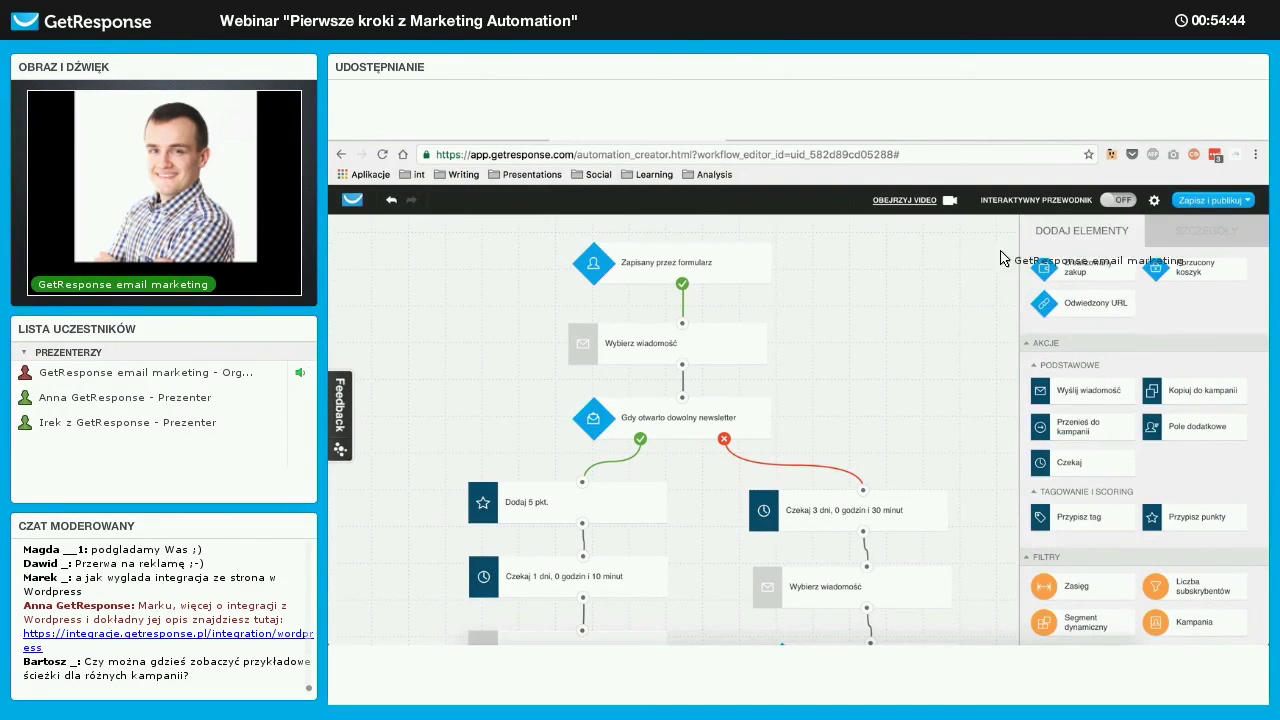
Step: Save the workflow and exit the editor
left_click(1208, 200)
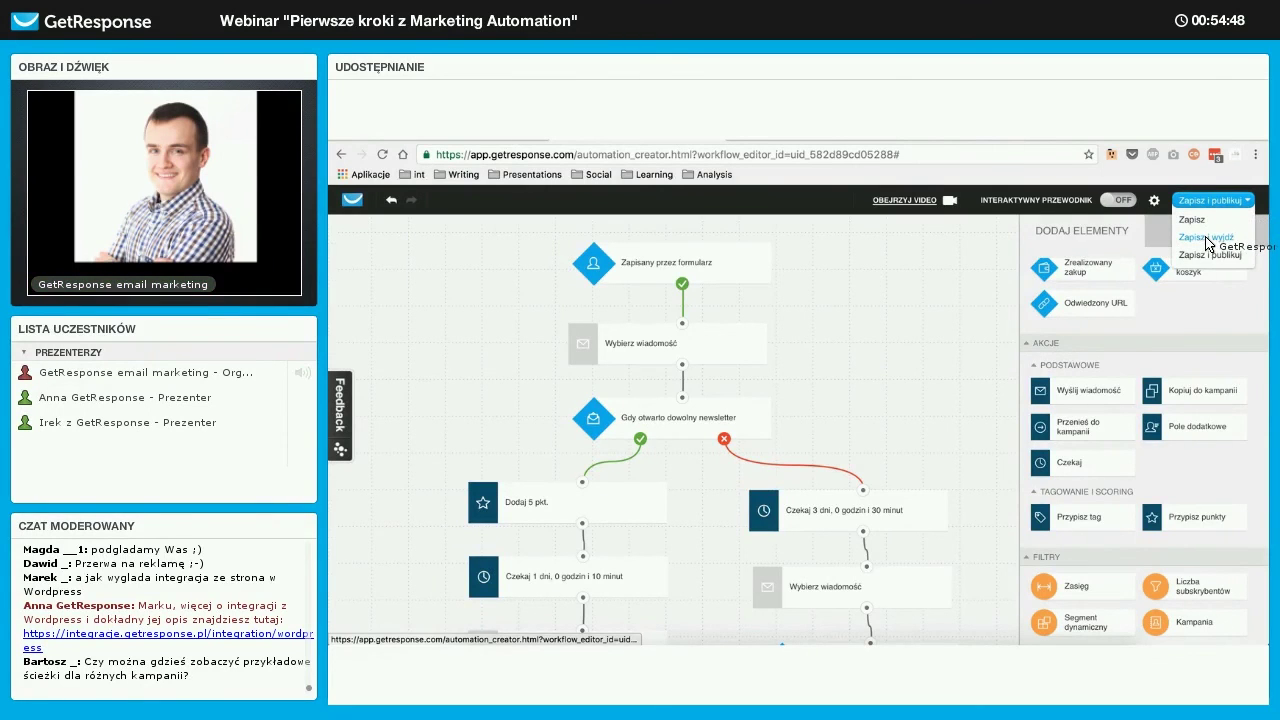
left_click(1206, 240)
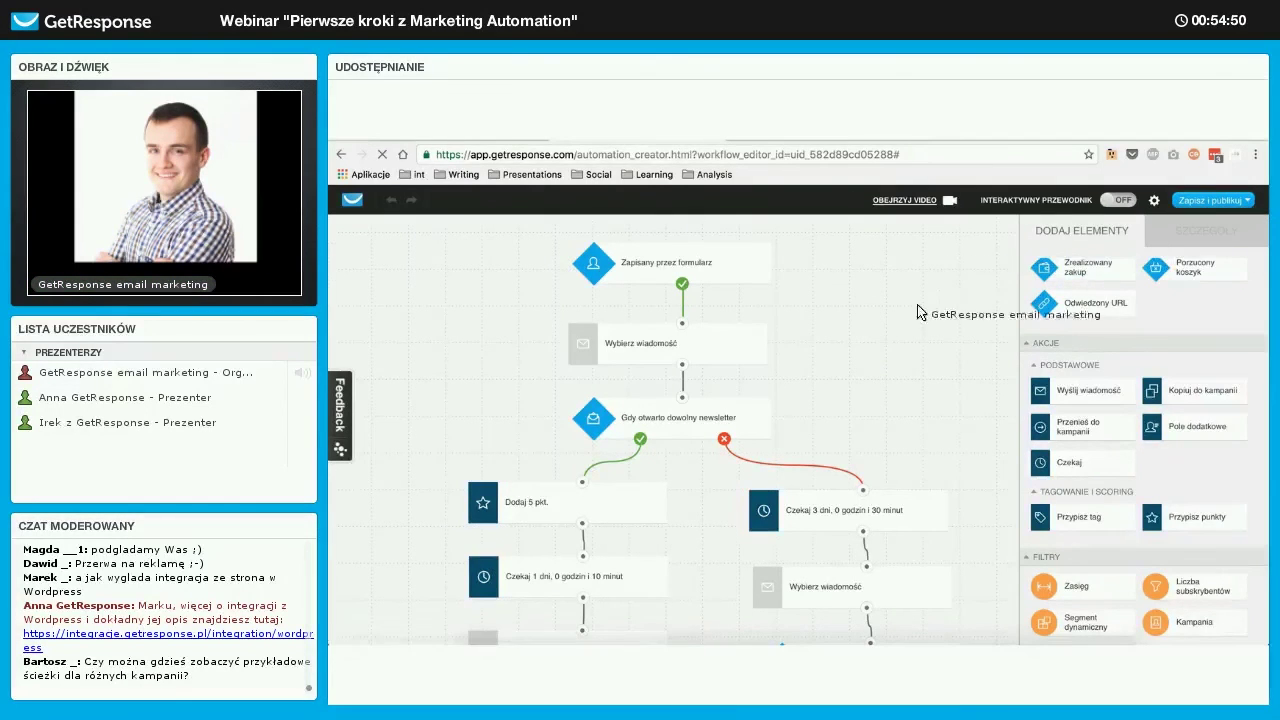
Step: Start creating a new automation cycle and go through the introductory slides to the name and starting-condition form
mouse_move(967, 250)
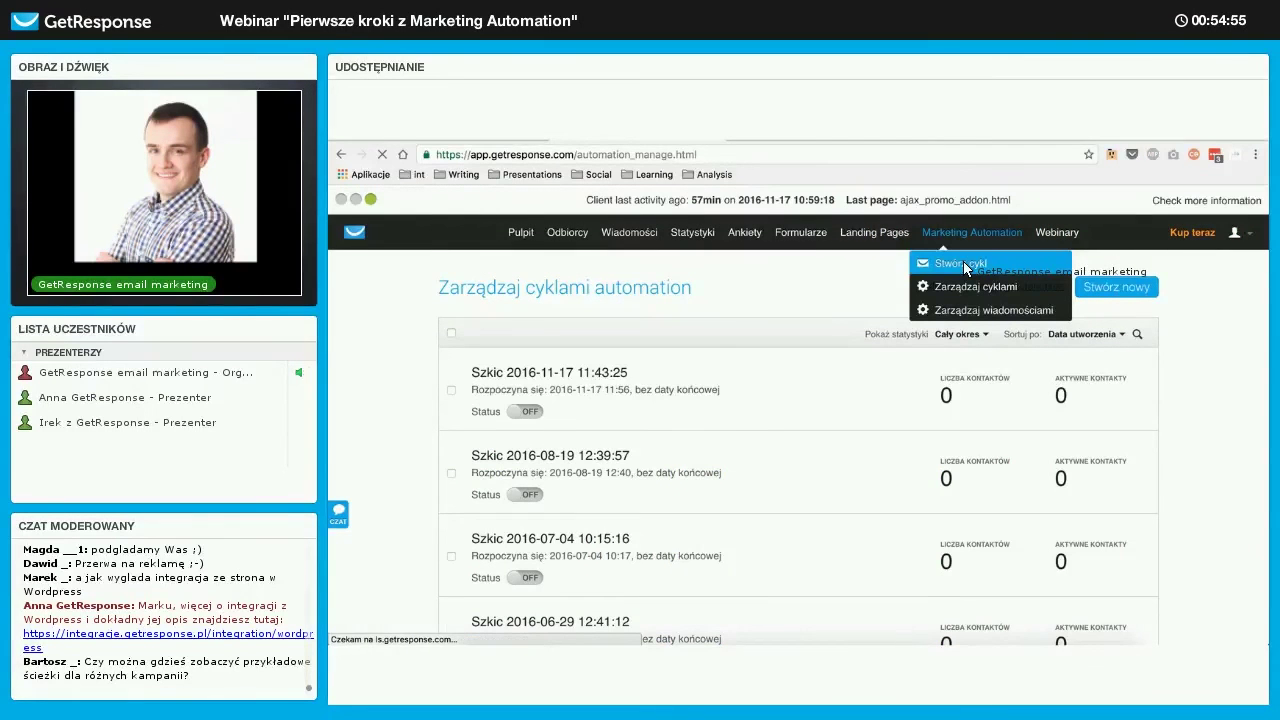
left_click(963, 261)
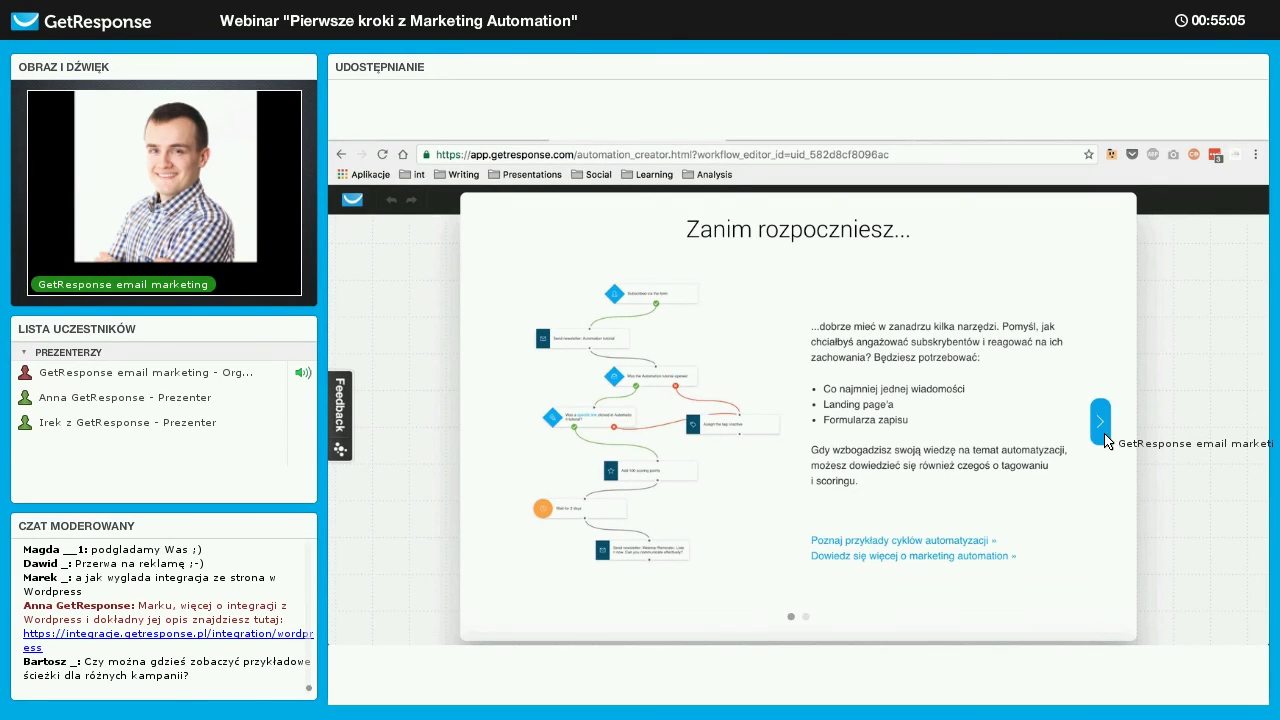
left_click(1102, 430)
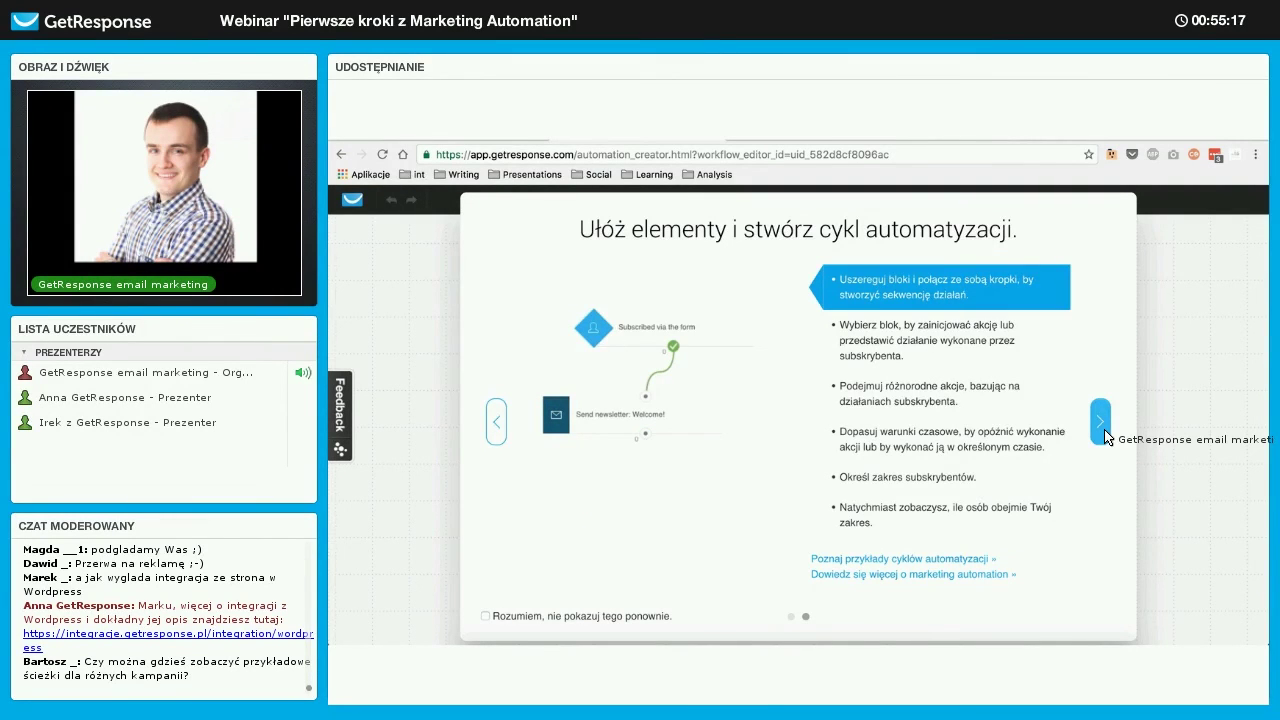
left_click(1105, 432)
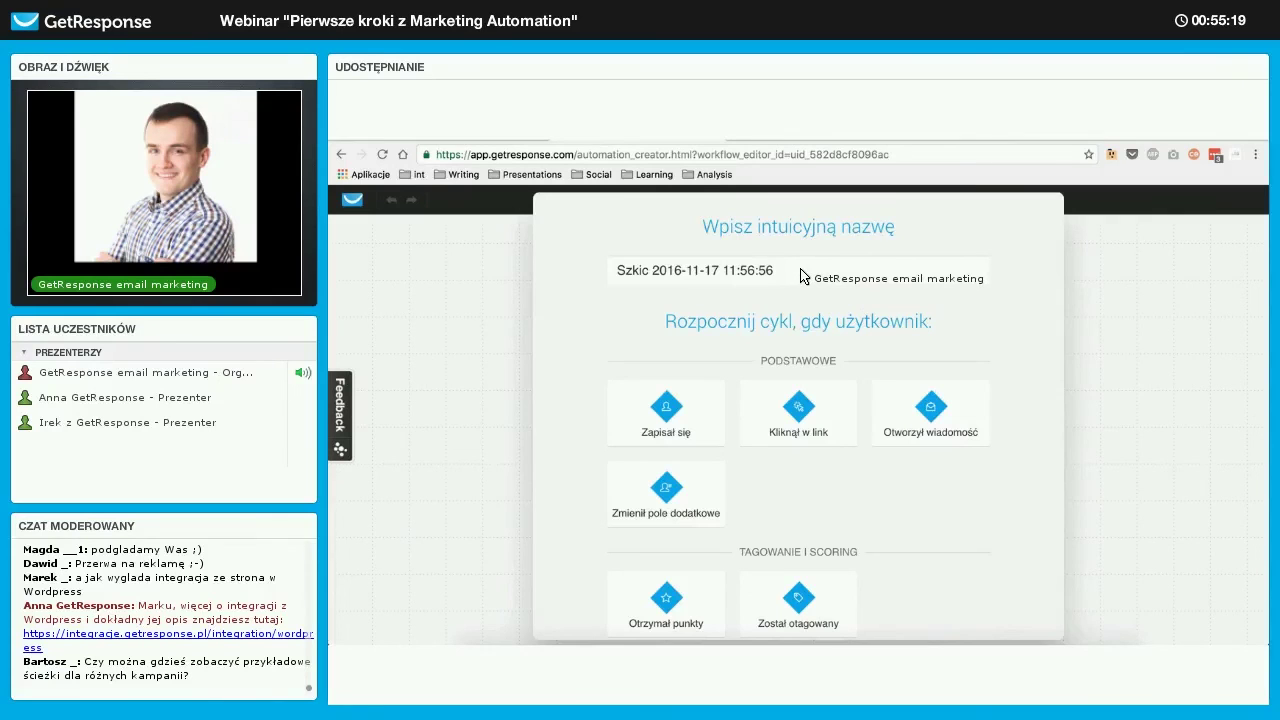
Step: Clear the default draft name from the new automation cycle's name field
key("BackSpace")
key("BackSpace")
key("BackSpace")
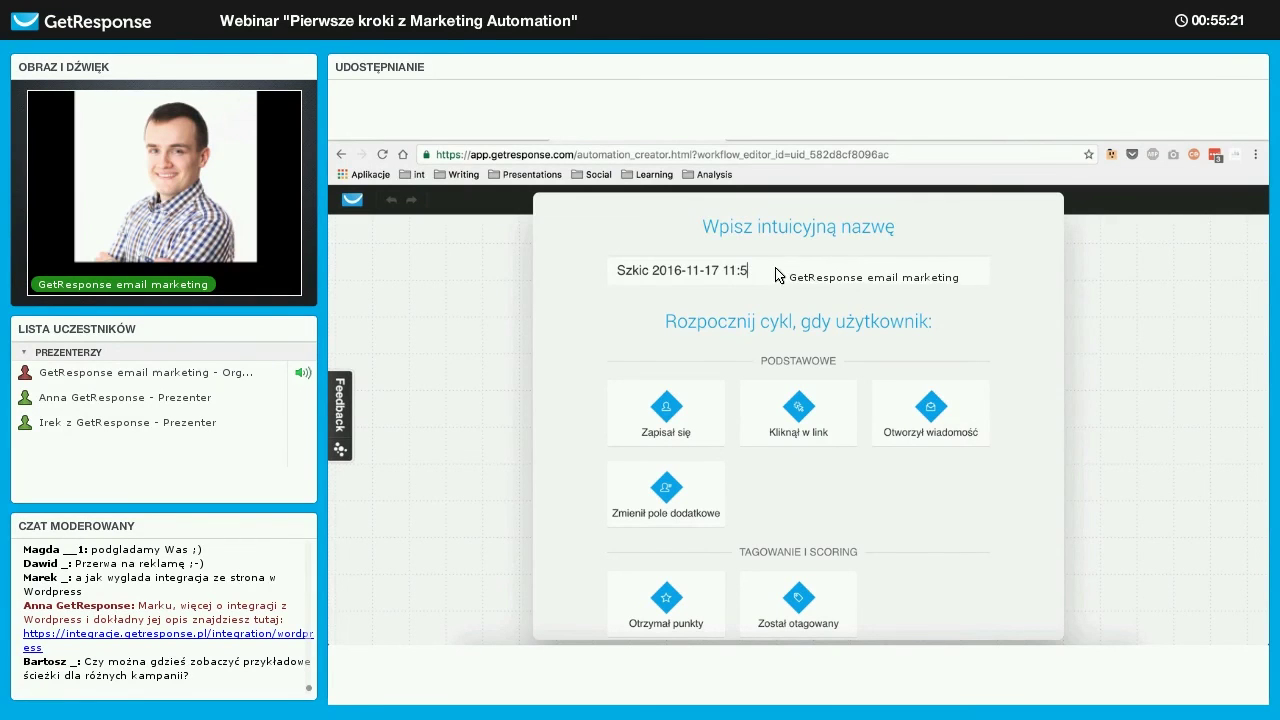
triple_click(615, 277)
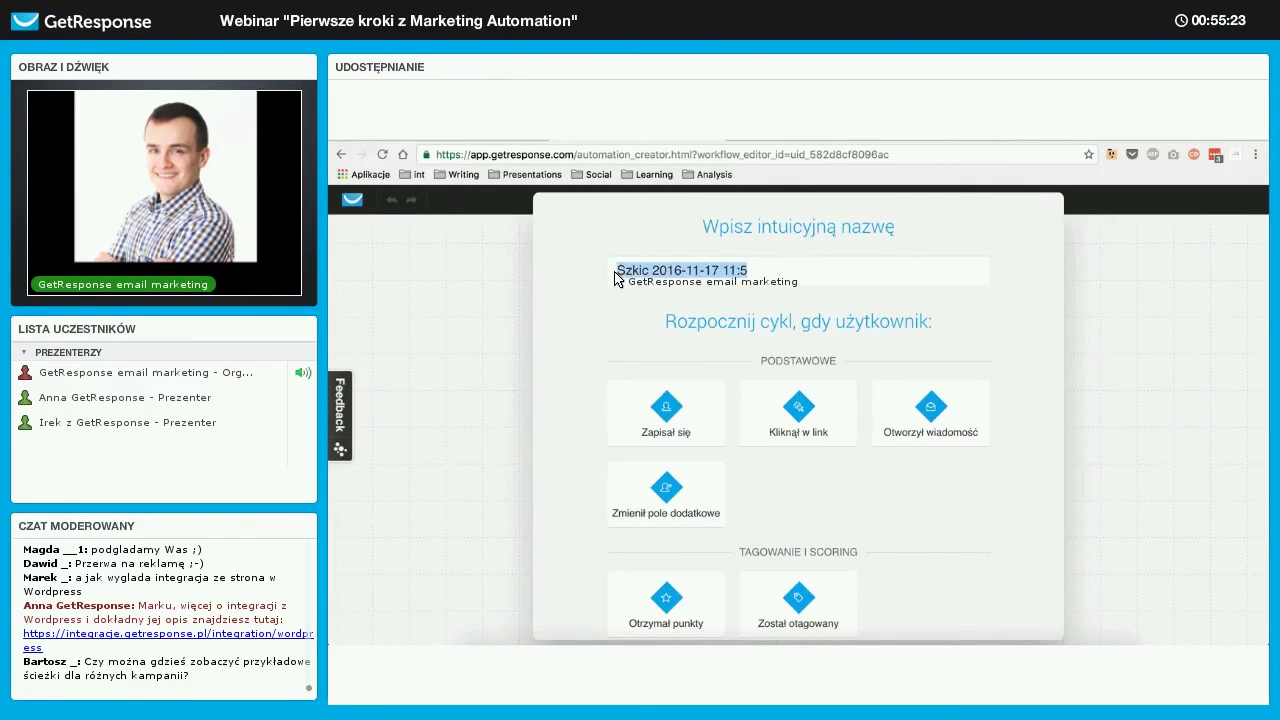
key("BackSpace")
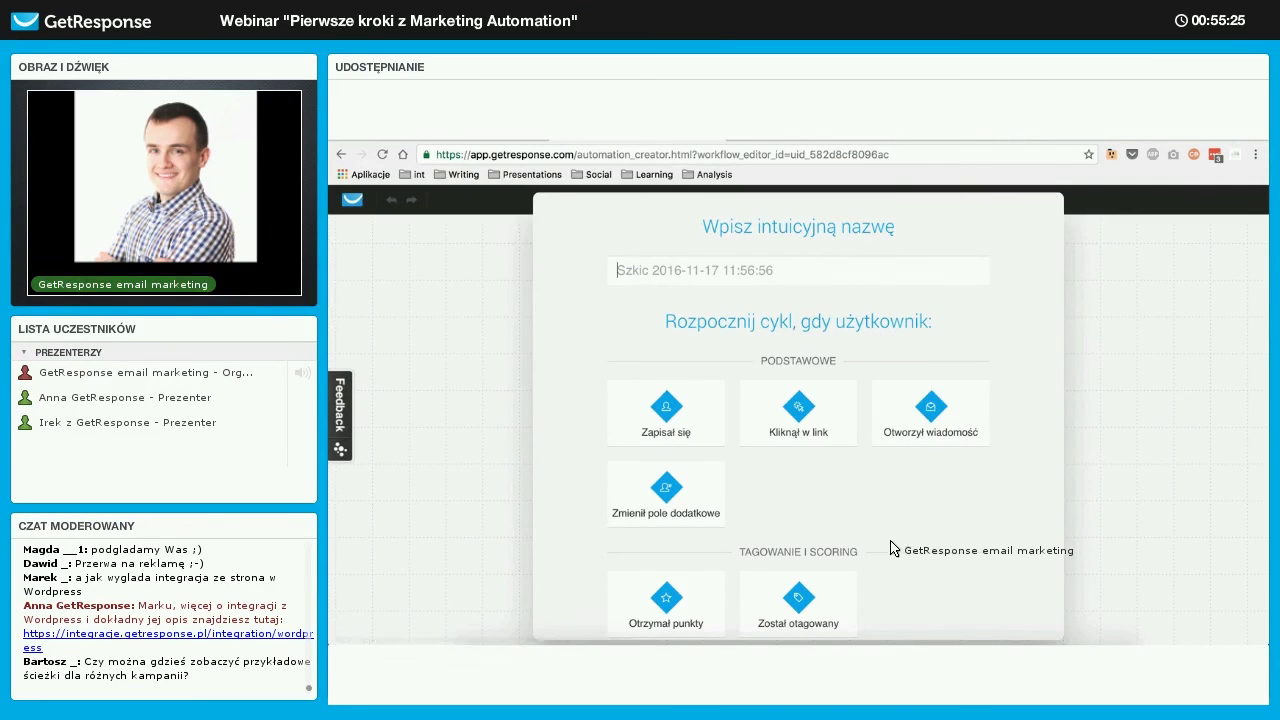
Step: Start the cycle with the Otrzymał punkty condition and leave its block deselected on the canvas
scroll(895, 548, "down", 3)
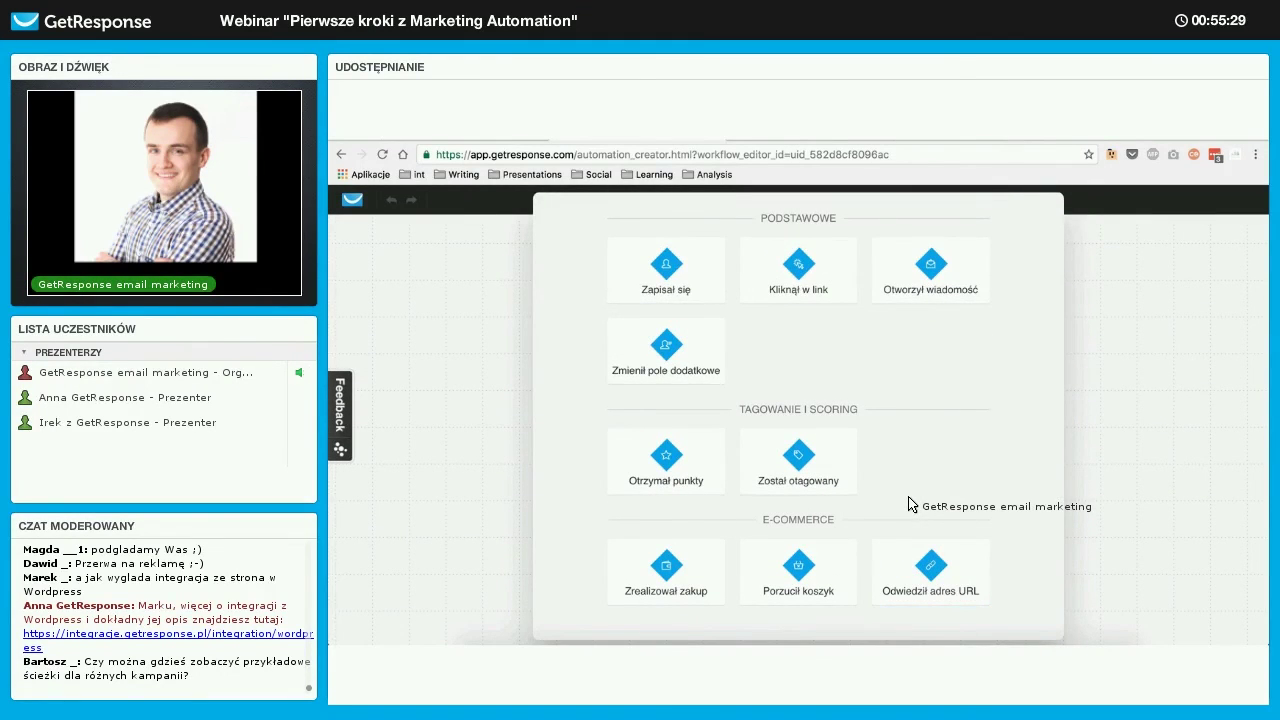
left_click(688, 450)
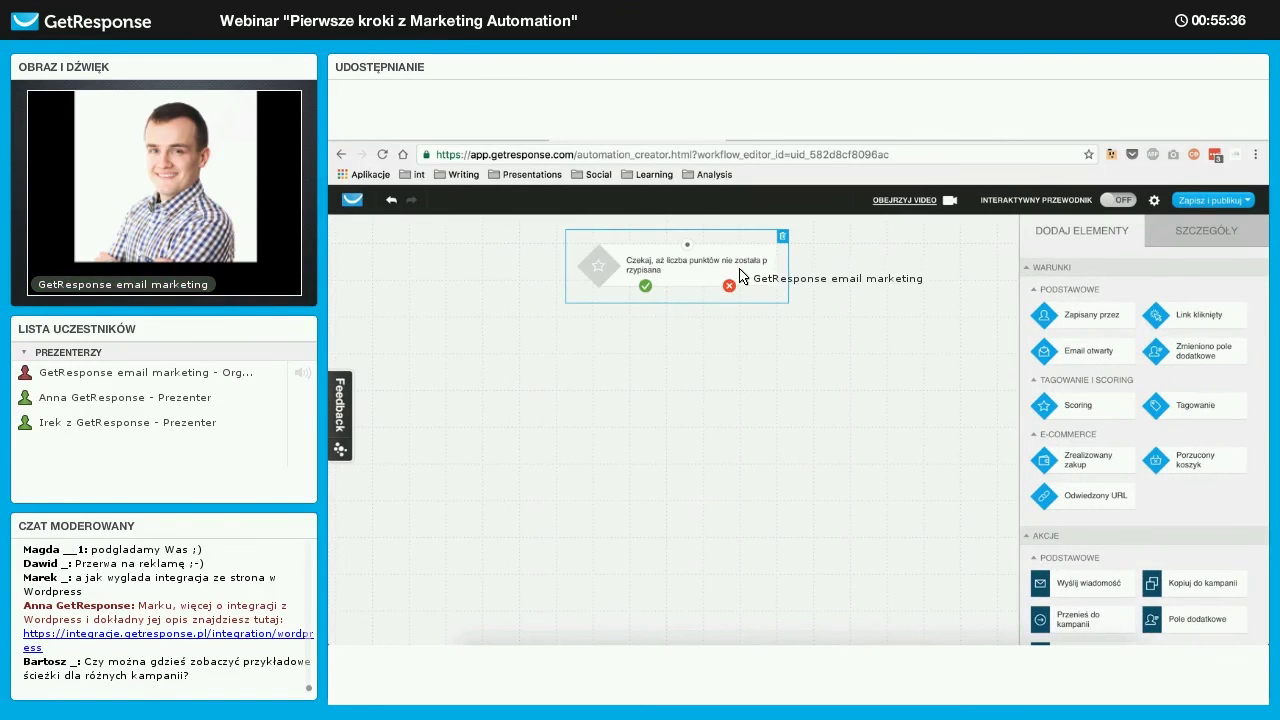
left_click(758, 396)
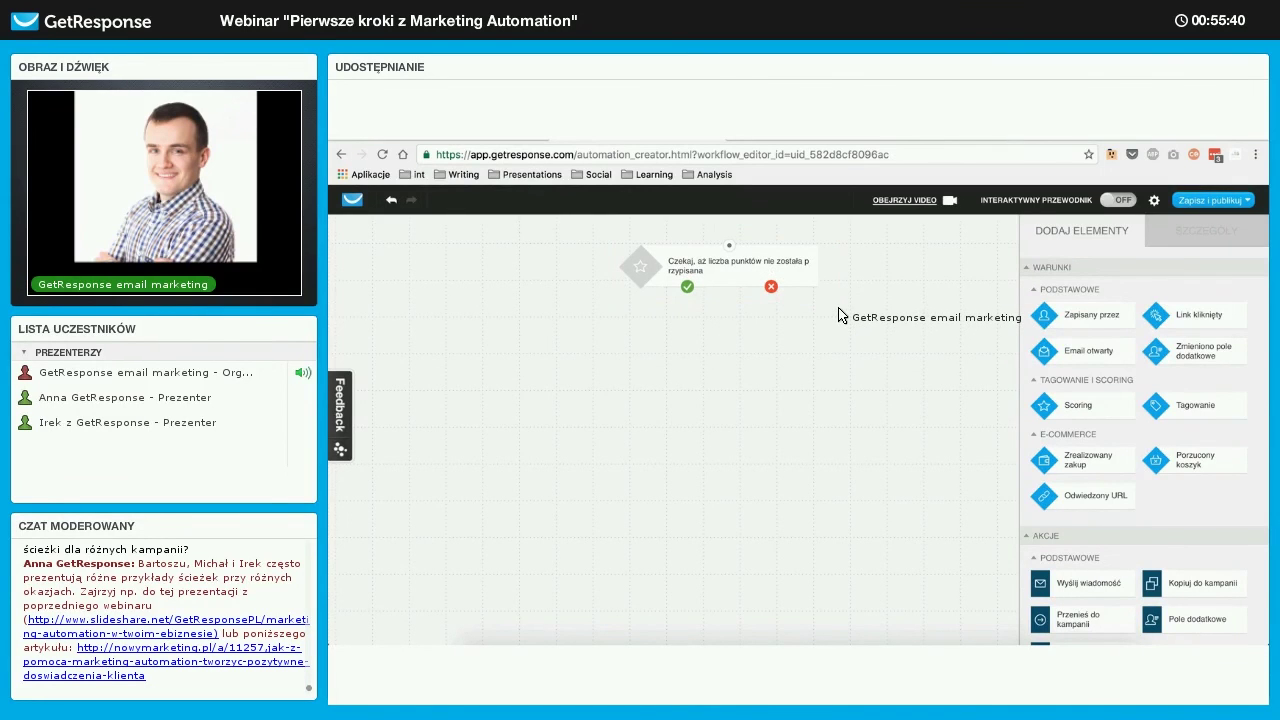